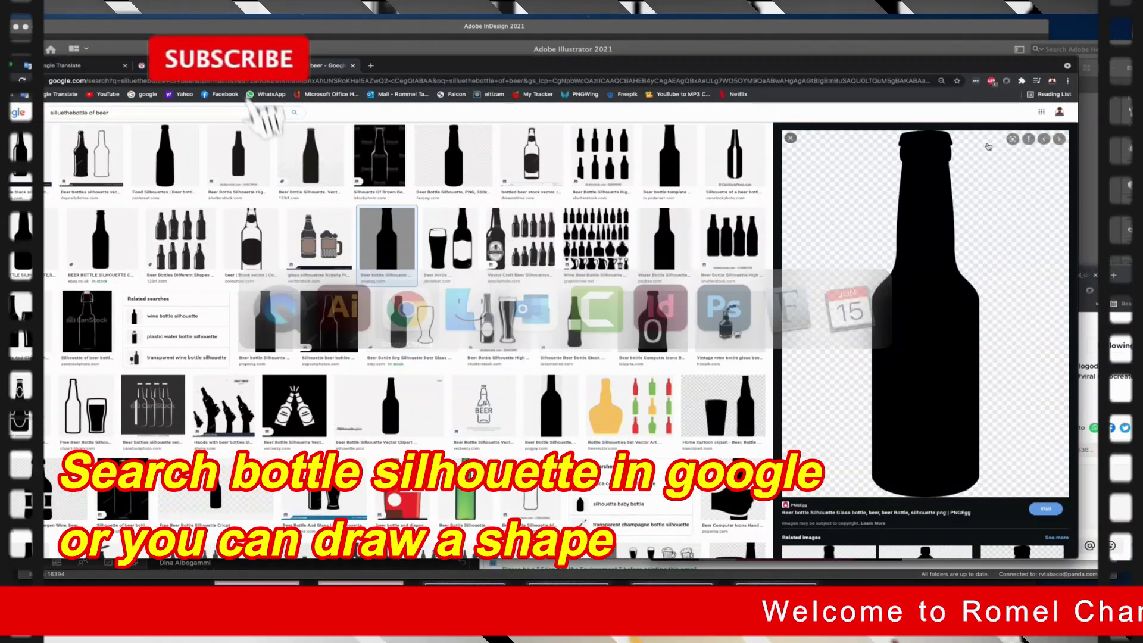
Drag the bottle picture from the other window into Illustrator.
{"action": "mouse_move", "coordinate": [988, 146]}
{"action": "left_mouse_down"}
{"action": "mouse_move", "coordinate": [867, 288]}
{"action": "mouse_move", "coordinate": [628, 289]}
{"action": "left_mouse_up"}
{"action": "key", "text": "super+Tab"}
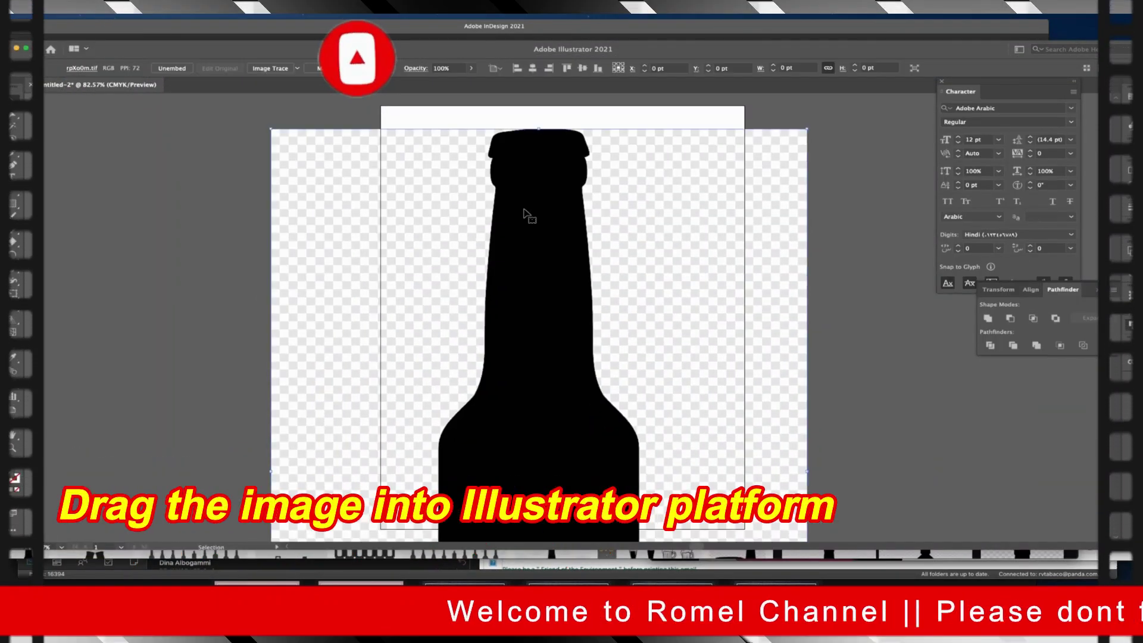
{"action": "scroll", "coordinate": [523, 212], "scroll_direction": "down", "scroll_amount": 1}
{"action": "scroll", "coordinate": [533, 223], "scroll_direction": "down", "scroll_amount": 2}
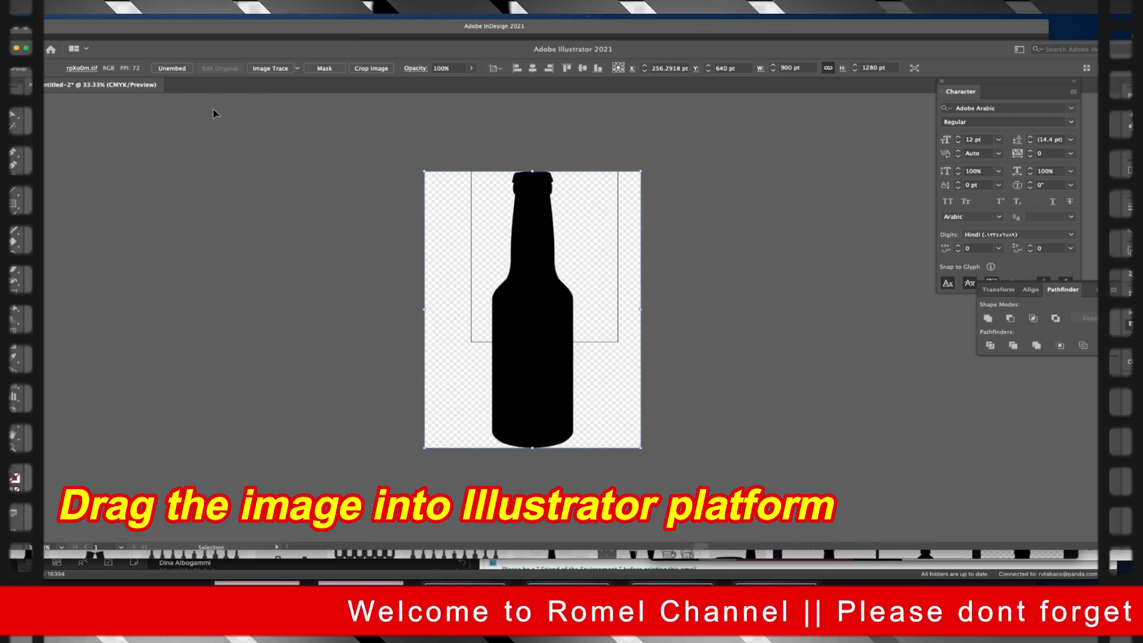
Image Trace and expand the bottle, ungroup it, and delete the white background pieces.
{"action": "left_click", "coordinate": [282, 67]}
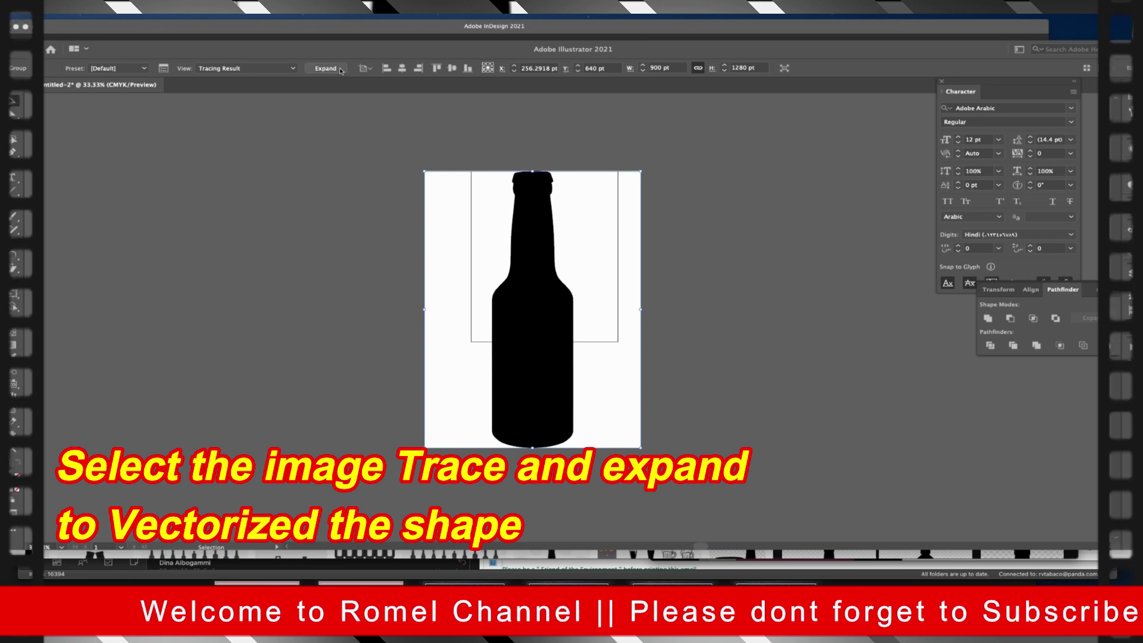
{"action": "left_click", "coordinate": [340, 69]}
{"action": "right_click", "coordinate": [617, 241]}
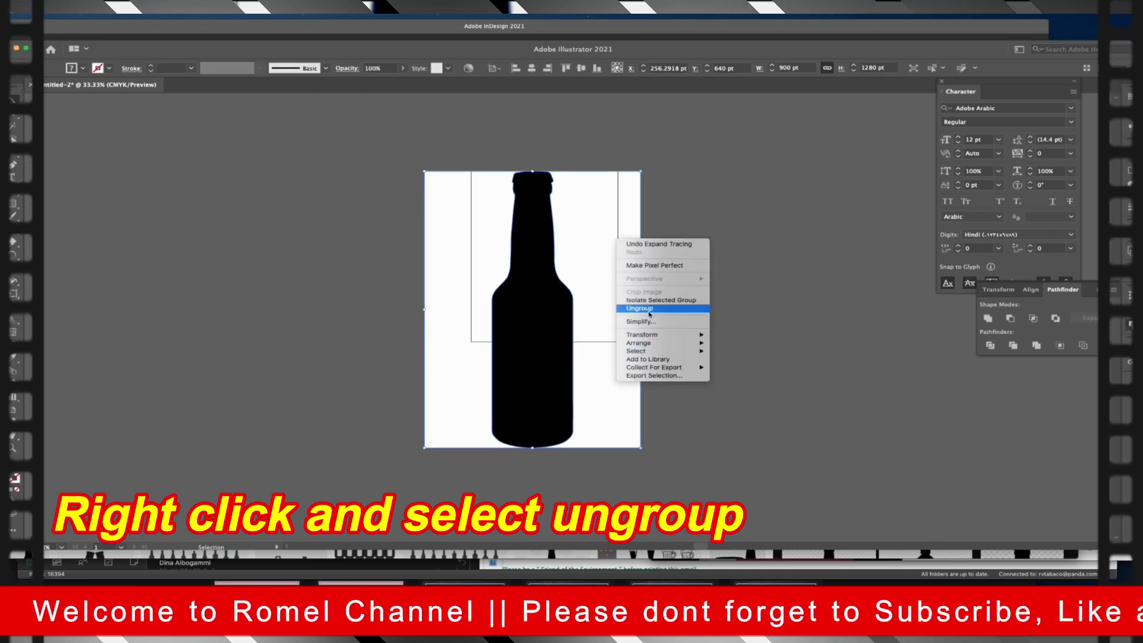
{"action": "left_click", "coordinate": [650, 308]}
{"action": "key", "text": "Delete"}
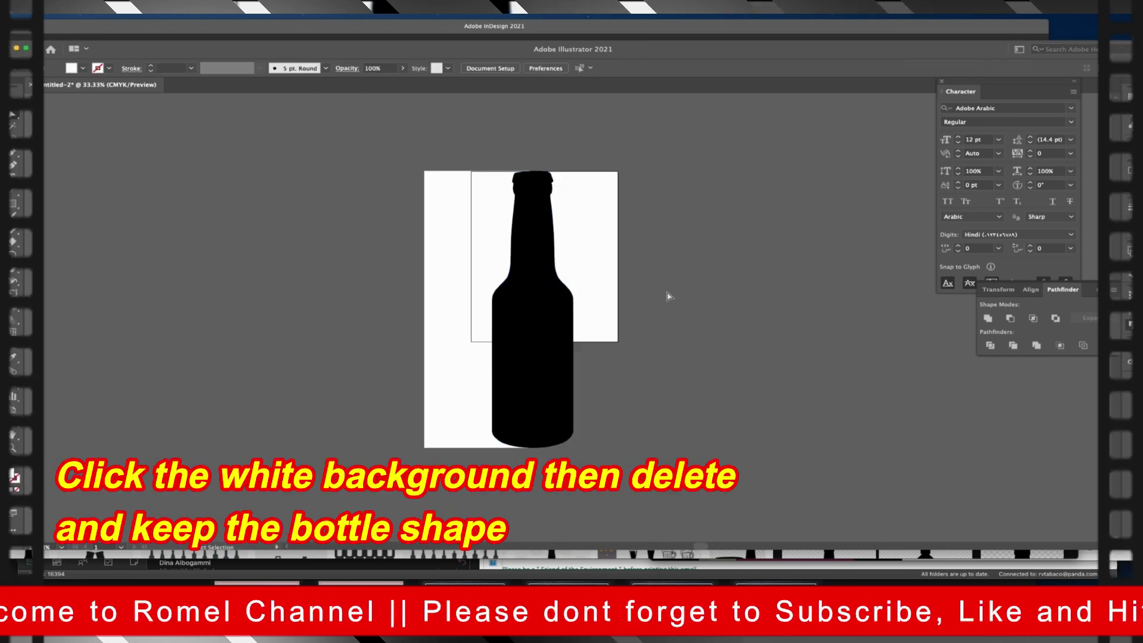
{"action": "left_click", "coordinate": [458, 272]}
{"action": "key", "text": "Delete"}
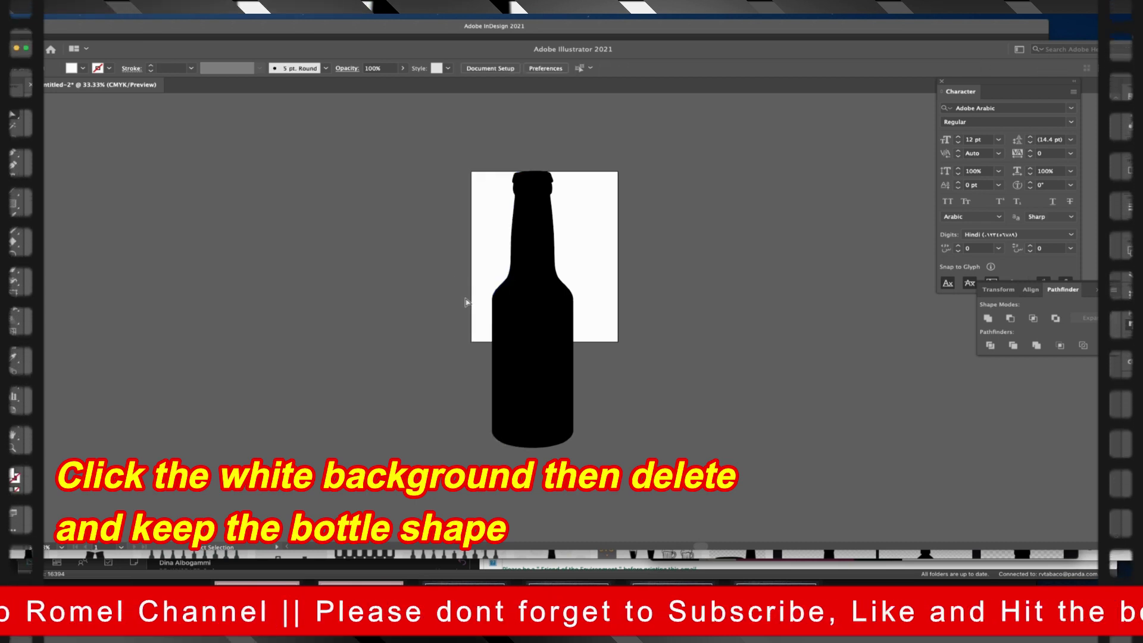
Move the black bottle silhouette off the artboard into empty space on the right.
{"action": "left_click_drag", "start_coordinate": [543, 331], "coordinate": [760, 329]}
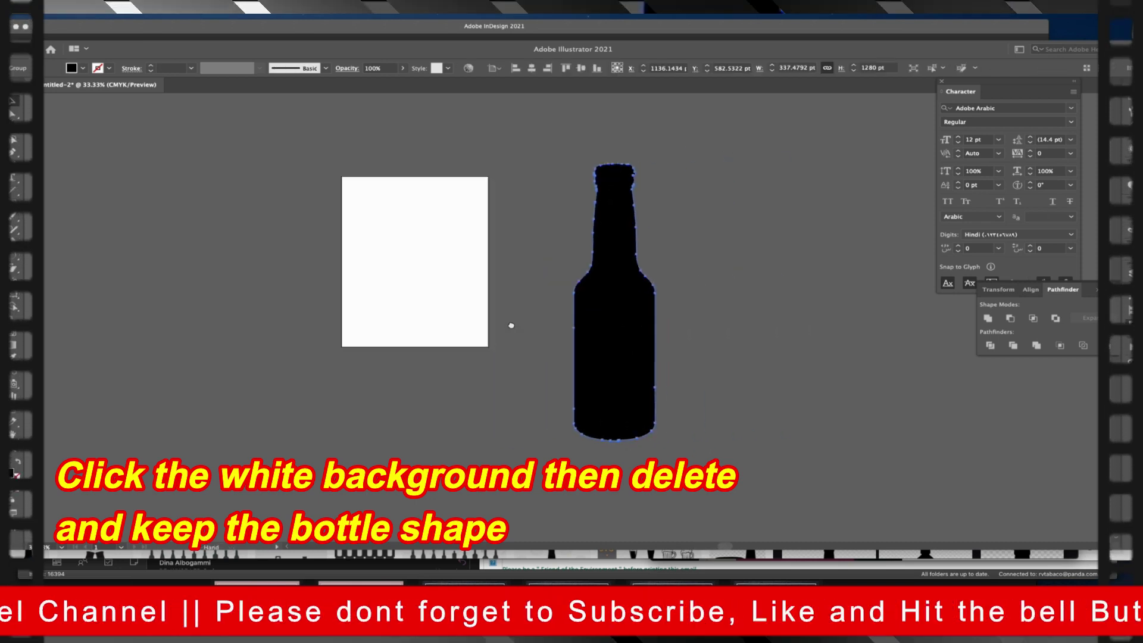
{"action": "left_click_drag", "start_coordinate": [615, 326], "coordinate": [727, 324]}
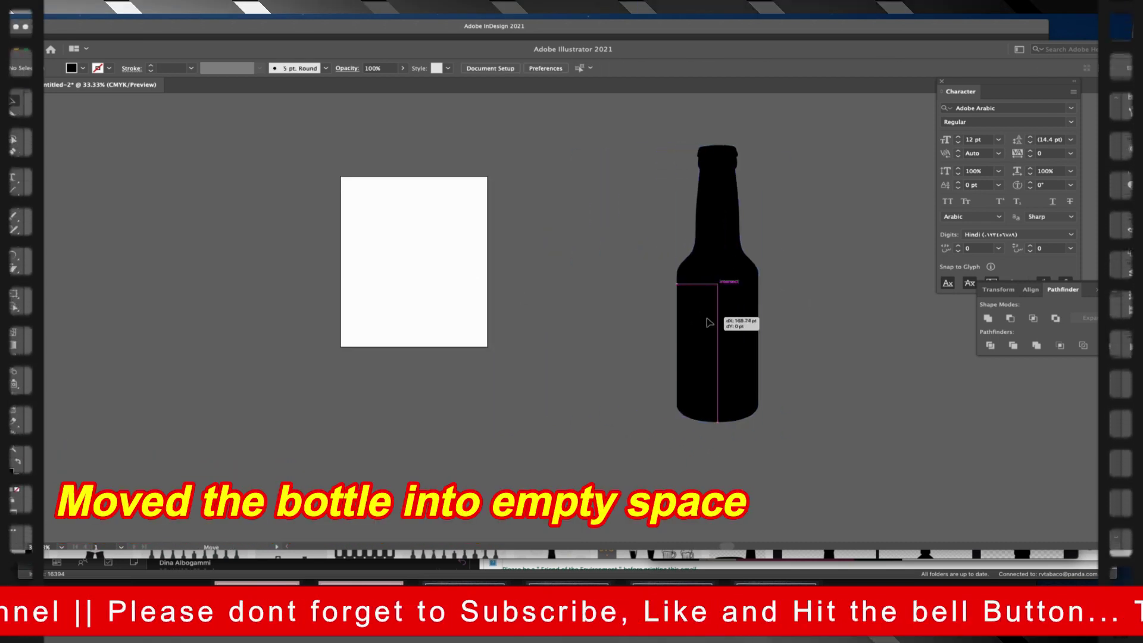
{"action": "left_click", "coordinate": [824, 324]}
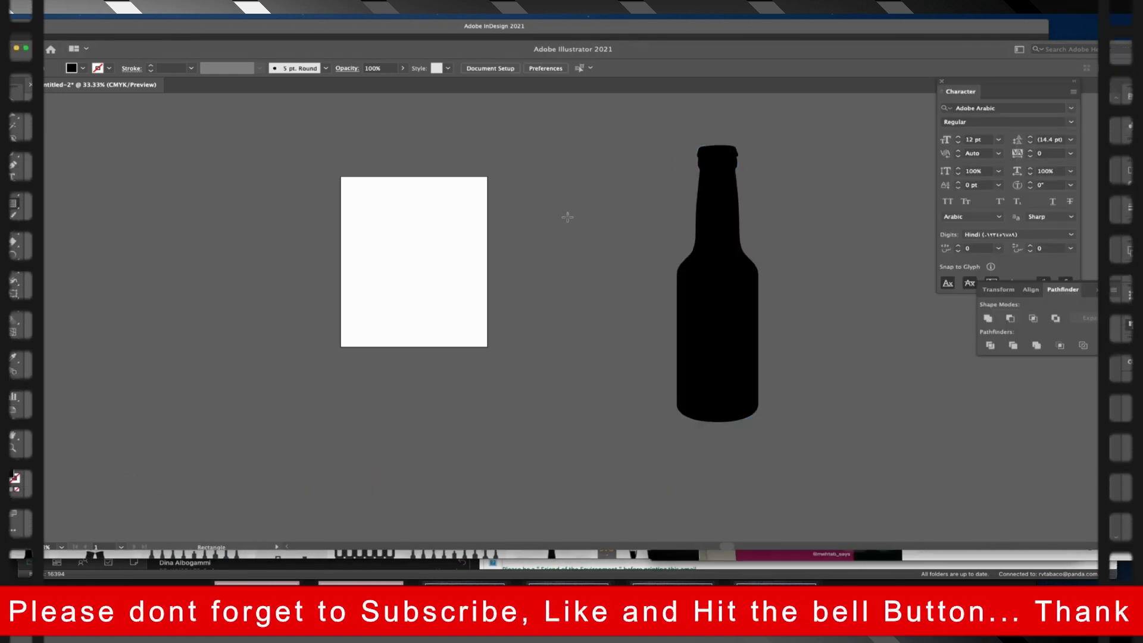
Draw a square right of the artboard and copy it downward into a column.
{"action": "key", "text": "m"}
{"action": "mouse_move", "coordinate": [520, 172]}
{"action": "left_mouse_down"}
{"action": "mouse_move", "coordinate": [552, 202]}
{"action": "mouse_move", "coordinate": [536, 227]}
{"action": "left_mouse_up"}
{"action": "left_click_drag", "start_coordinate": [536, 227], "coordinate": [535, 307]}
{"action": "left_click_drag", "start_coordinate": [536, 300], "coordinate": [537, 346]}
Fill the top square crimson and the second square gold.
{"action": "left_click", "coordinate": [536, 188]}
{"action": "double_click", "coordinate": [13, 470]}
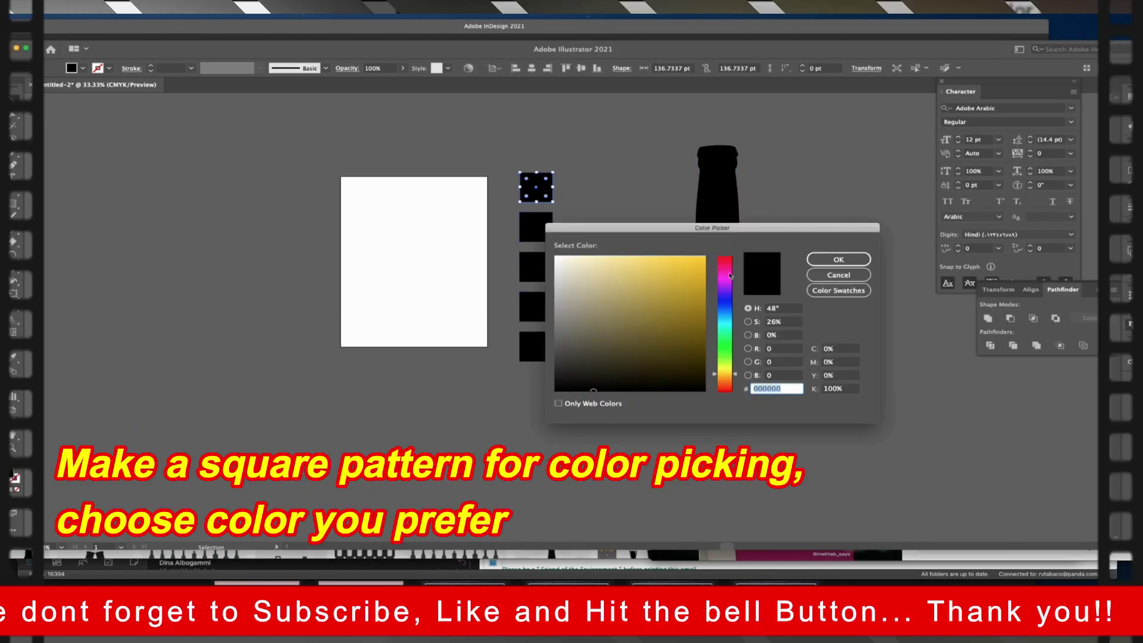
{"action": "left_click", "coordinate": [823, 258]}
{"action": "double_click", "coordinate": [13, 470]}
{"action": "left_click", "coordinate": [823, 258]}
{"action": "double_click", "coordinate": [13, 470]}
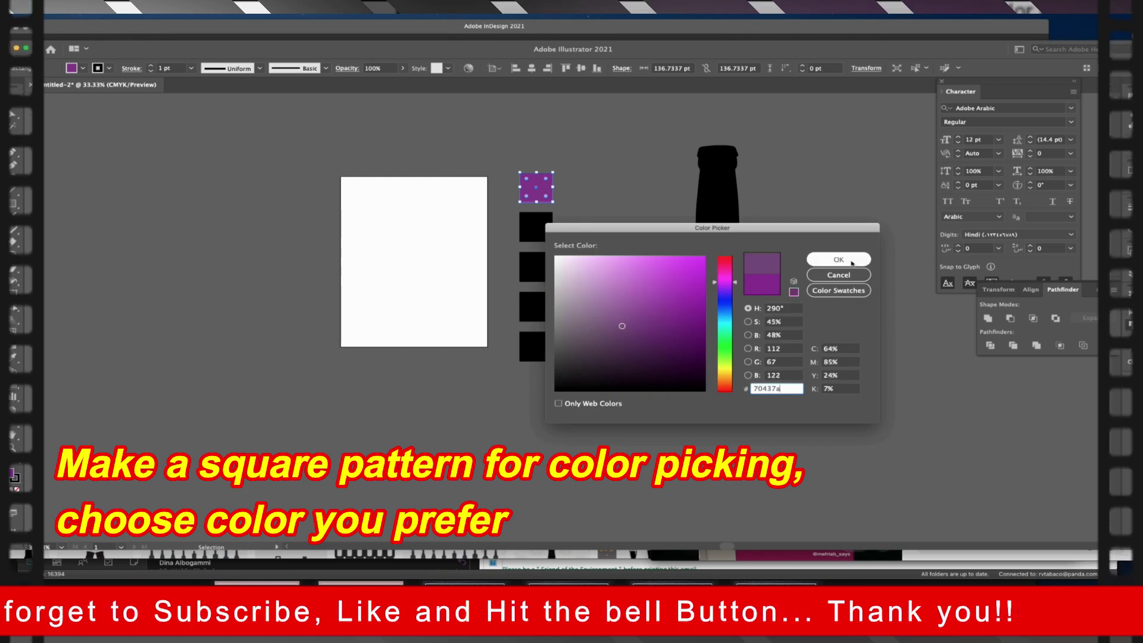
{"action": "left_click", "coordinate": [838, 260]}
{"action": "left_click", "coordinate": [536, 227]}
{"action": "left_click", "coordinate": [536, 187]}
{"action": "double_click", "coordinate": [13, 470]}
{"action": "left_click", "coordinate": [684, 331]}
{"action": "left_click", "coordinate": [838, 259]}
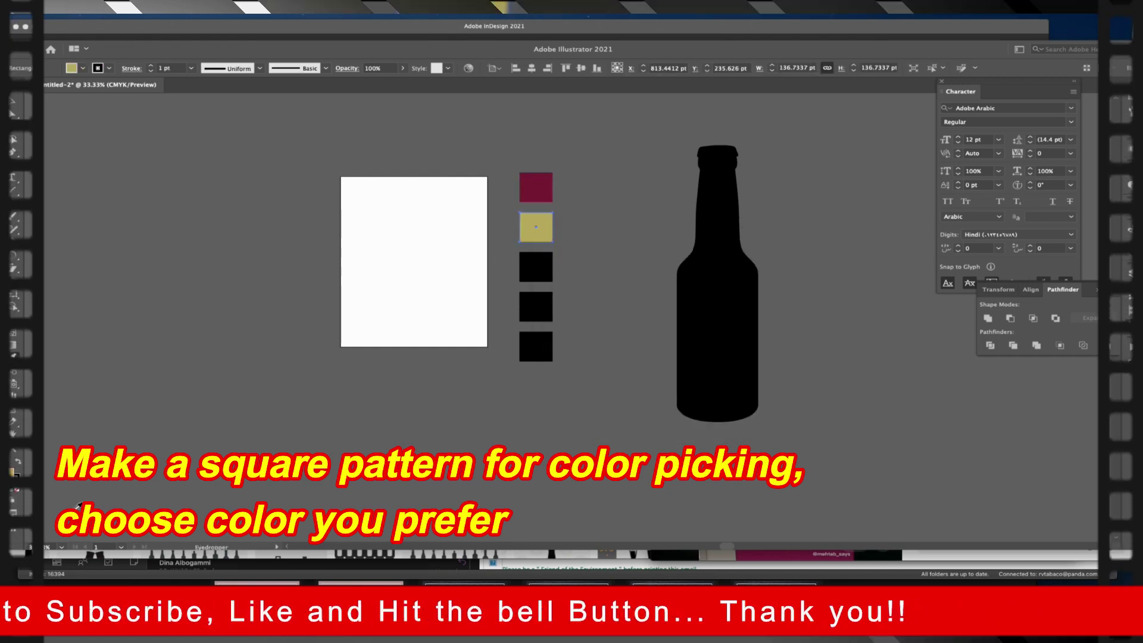
Colour the lower squares pink, green and pale cream f3e3a5, then move the bottle closer.
{"action": "left_click_drag", "start_coordinate": [571, 247], "coordinate": [511, 366]}
{"action": "double_click", "coordinate": [13, 471]}
{"action": "left_click", "coordinate": [838, 259]}
{"action": "left_click", "coordinate": [536, 267]}
{"action": "double_click", "coordinate": [13, 470]}
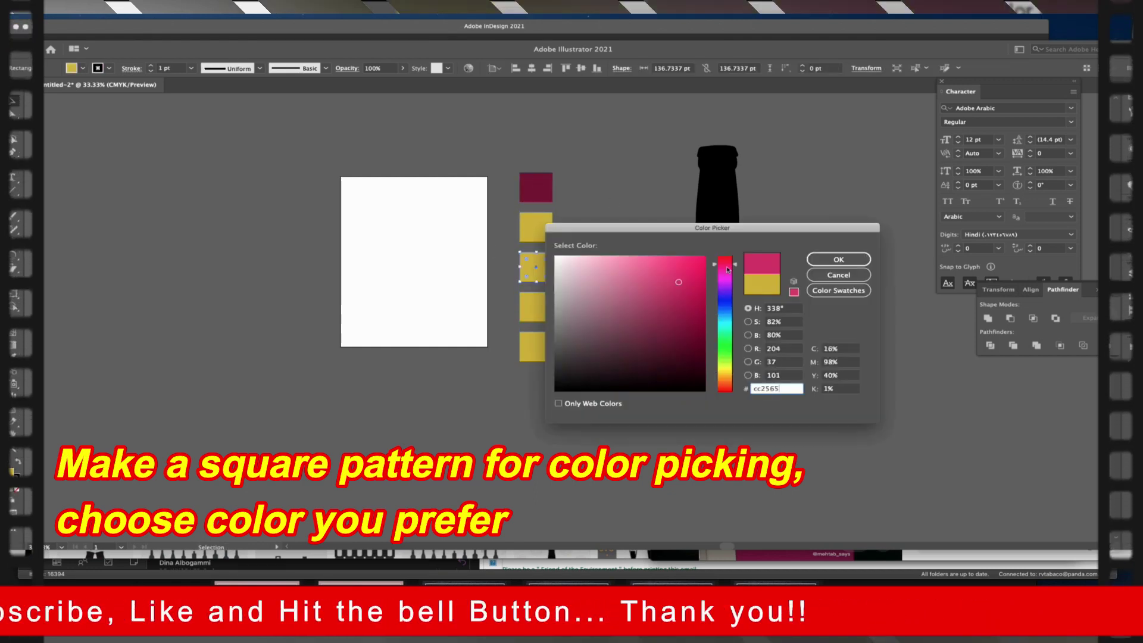
{"action": "left_click", "coordinate": [838, 260]}
{"action": "left_click", "coordinate": [535, 306]}
{"action": "double_click", "coordinate": [13, 471]}
{"action": "left_click", "coordinate": [838, 259]}
{"action": "type", "text": "f3e3a5"}
{"action": "key", "text": "Return"}
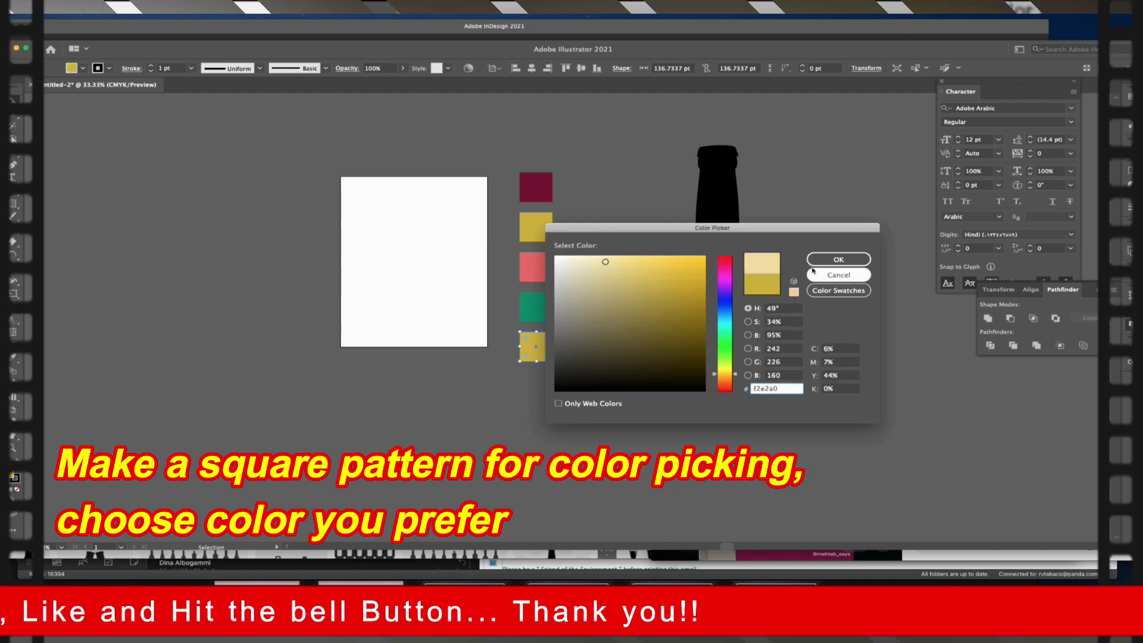
{"action": "mouse_move", "coordinate": [702, 273]}
{"action": "left_mouse_down"}
{"action": "mouse_move", "coordinate": [593, 263]}
{"action": "mouse_move", "coordinate": [591, 295]}
{"action": "left_mouse_up"}
Place a Lorem ipsum text object right of the bottle, enlarged to about 121 pt.
{"action": "key", "text": "t"}
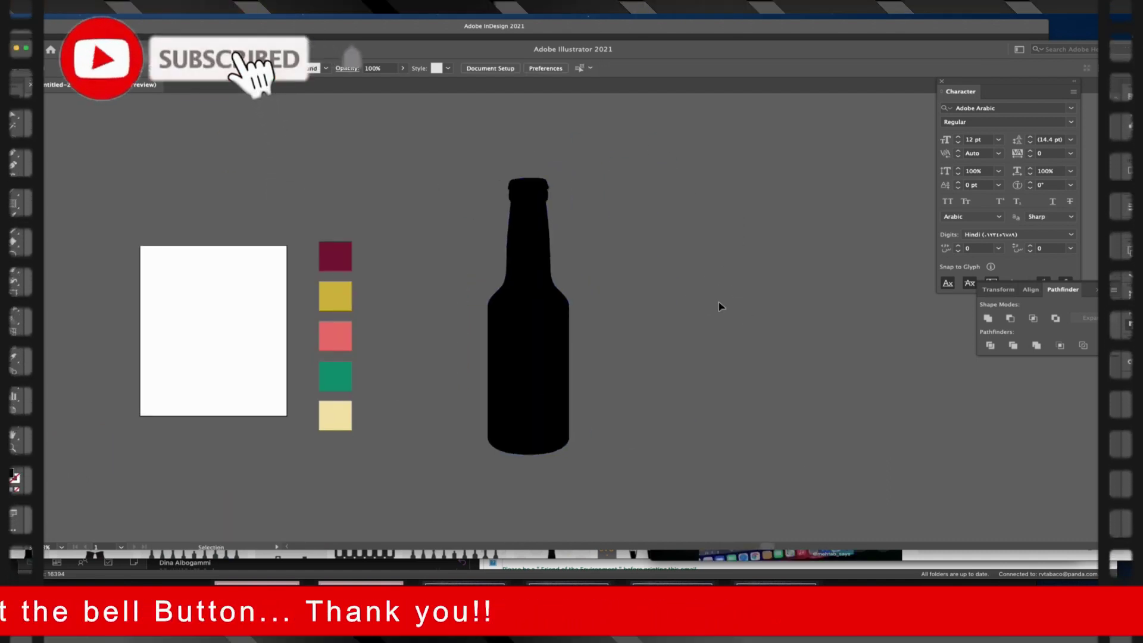
{"action": "left_click", "coordinate": [714, 271]}
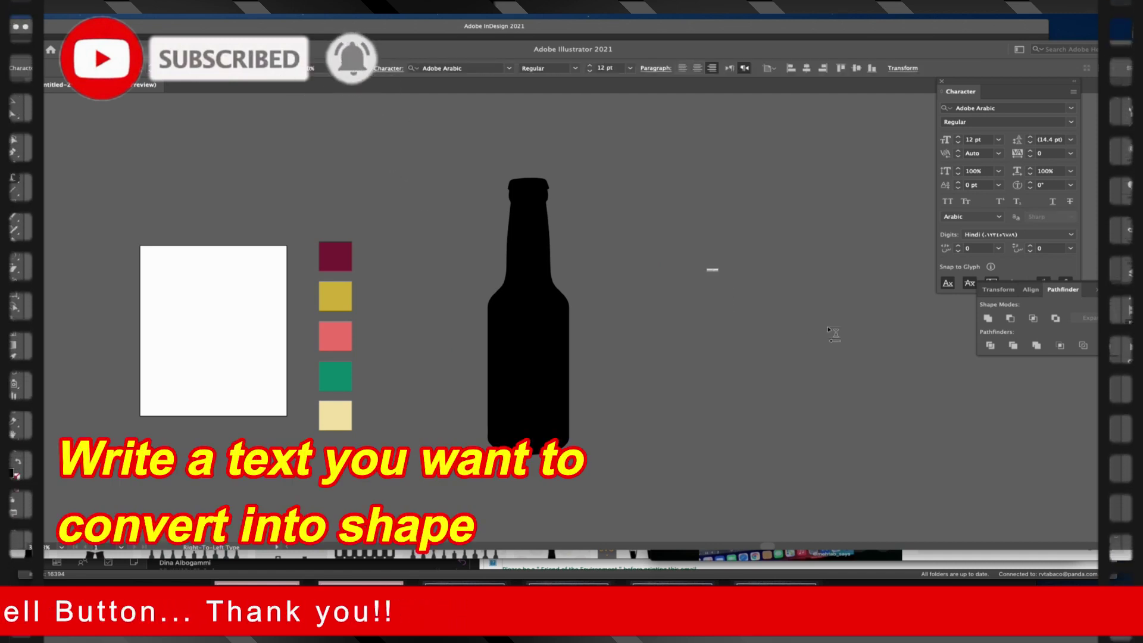
{"action": "key", "text": "Escape"}
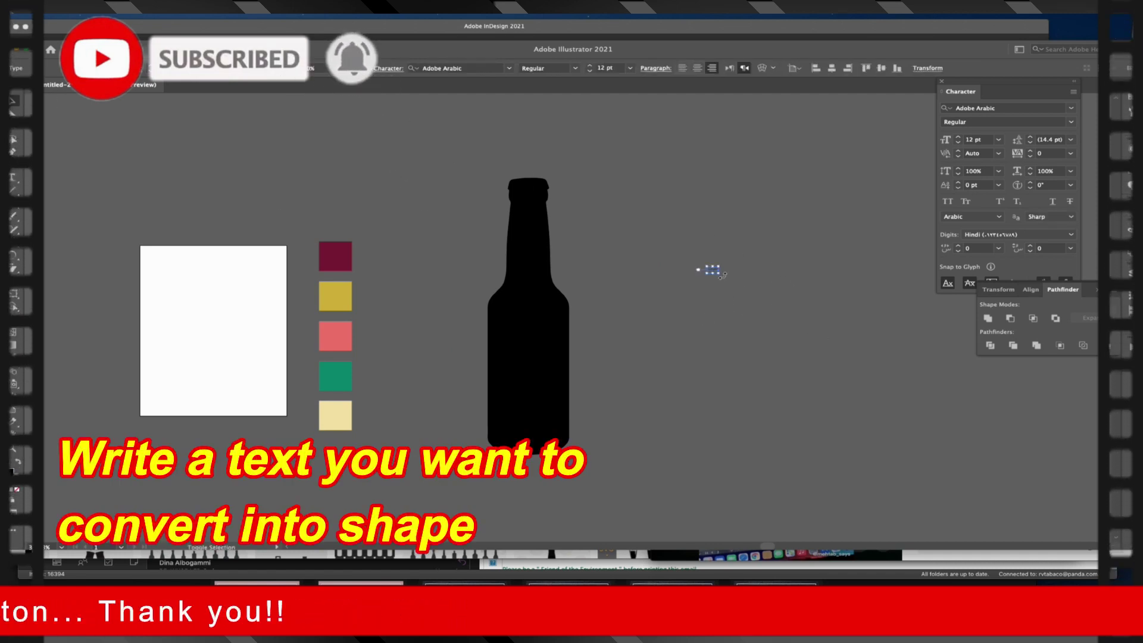
{"action": "left_click_drag", "start_coordinate": [722, 275], "coordinate": [827, 329]}
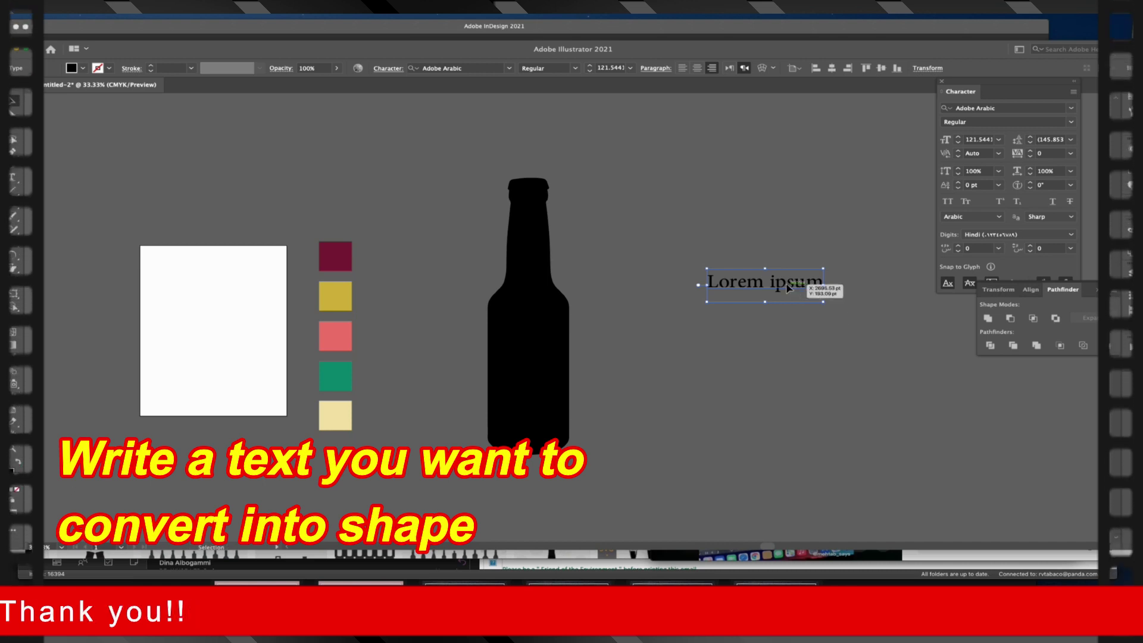
{"action": "left_click_drag", "start_coordinate": [787, 288], "coordinate": [772, 289]}
Set all of the placeholder text to the Arial Black font.
{"action": "double_click", "coordinate": [768, 285]}
{"action": "key", "text": "ctrl+a"}
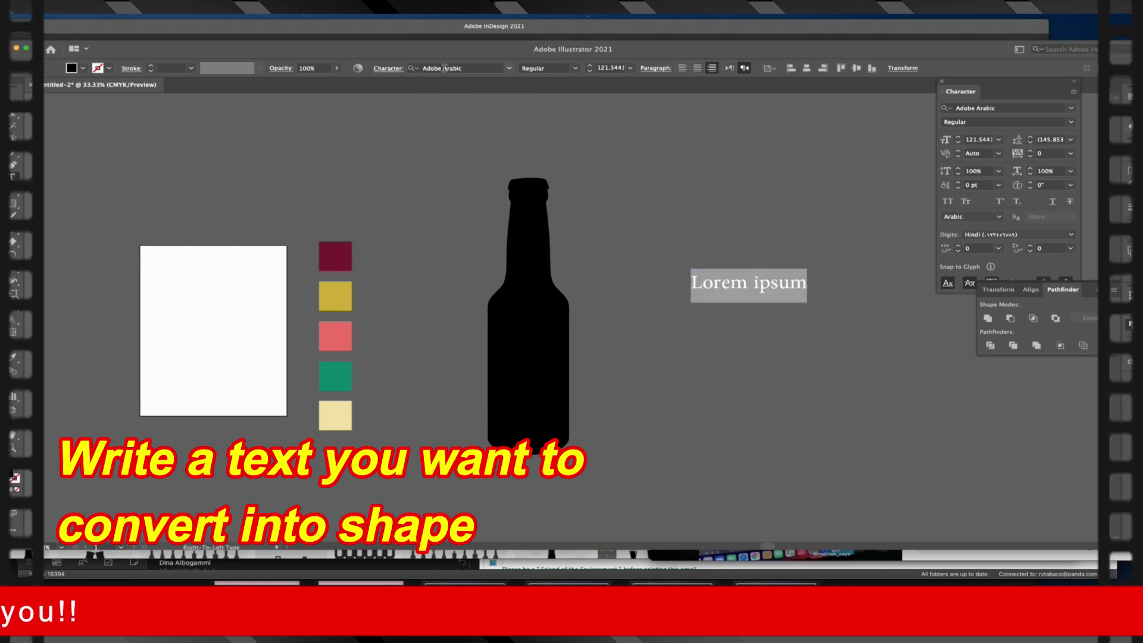
{"action": "left_click", "coordinate": [444, 68]}
{"action": "type", "text": "arial"}
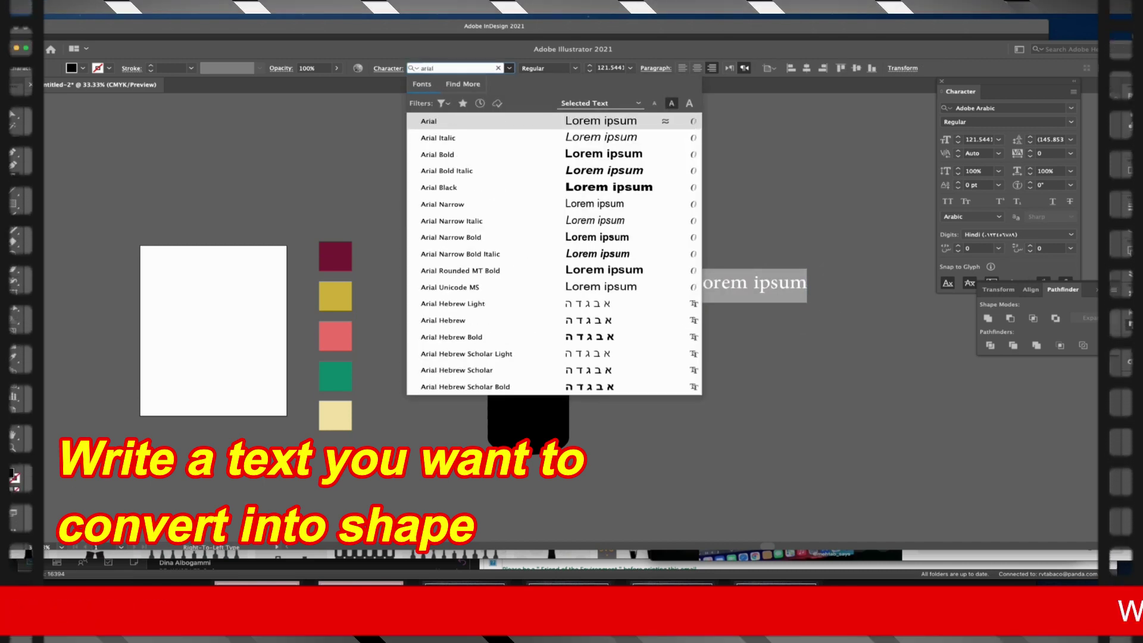
{"action": "left_click", "coordinate": [455, 188]}
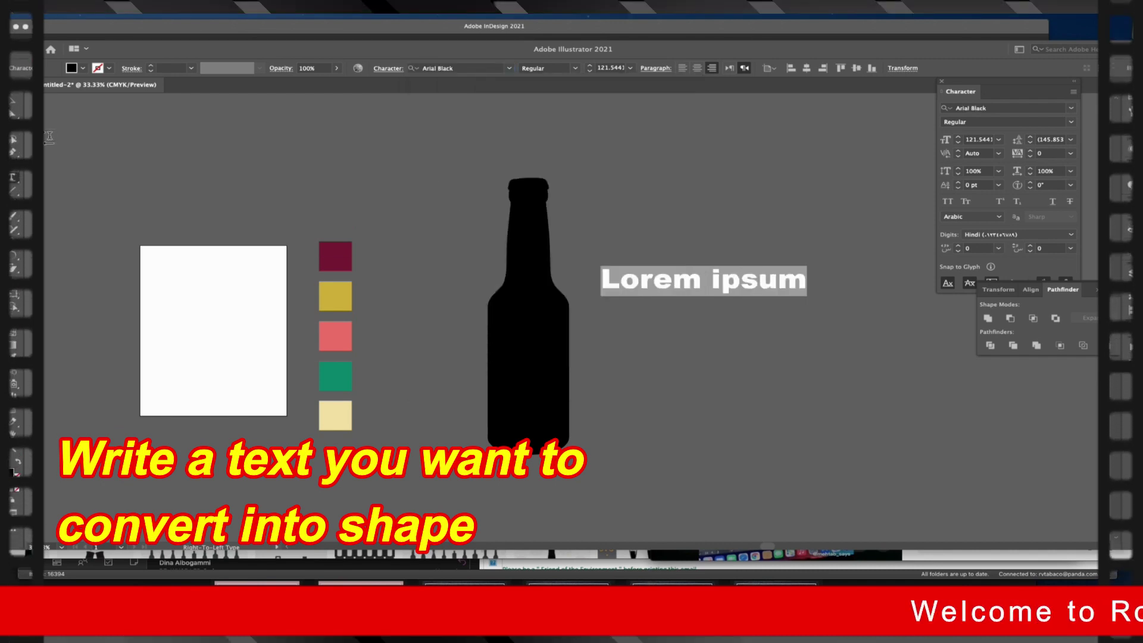
{"action": "key", "text": "Escape"}
{"action": "left_click", "coordinate": [671, 249]}
Replace the placeholder with ROMEL, VALDEZ and TABACO lines, center-aligned.
{"action": "triple_click", "coordinate": [697, 275]}
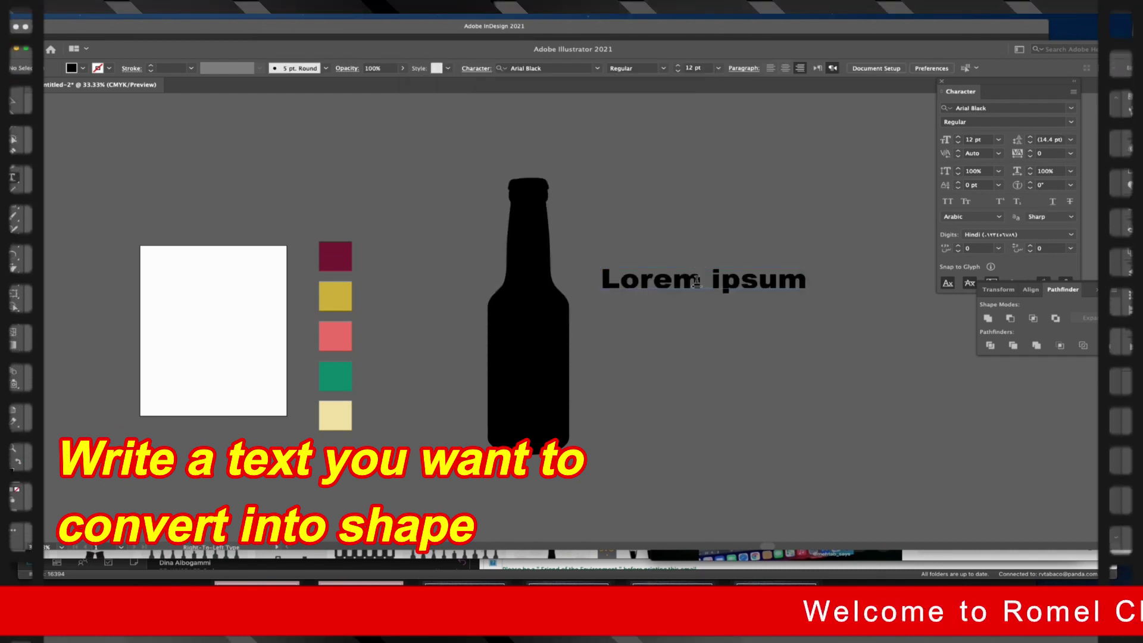
{"action": "type", "text": "RO"}
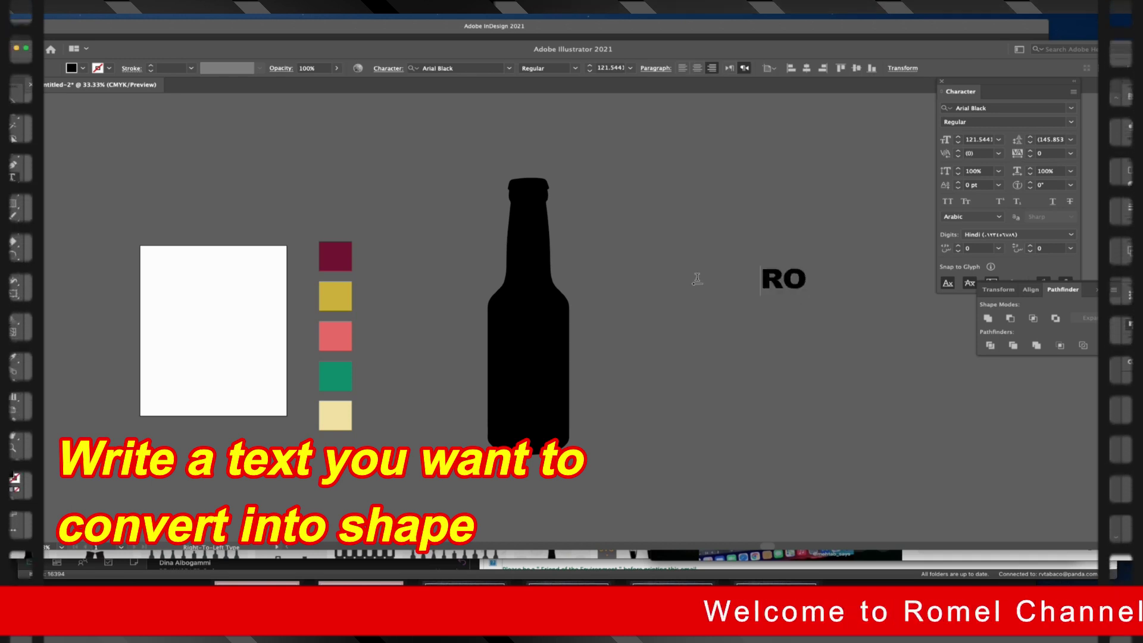
{"action": "type", "text": "MEL"}
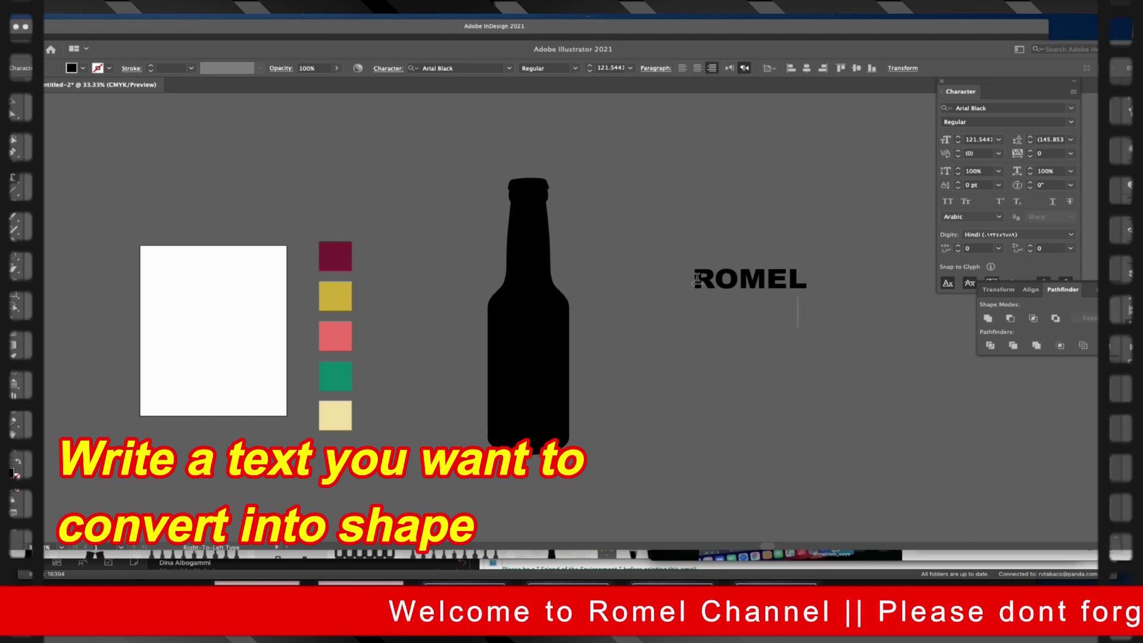
{"action": "type", "text": "DE"}
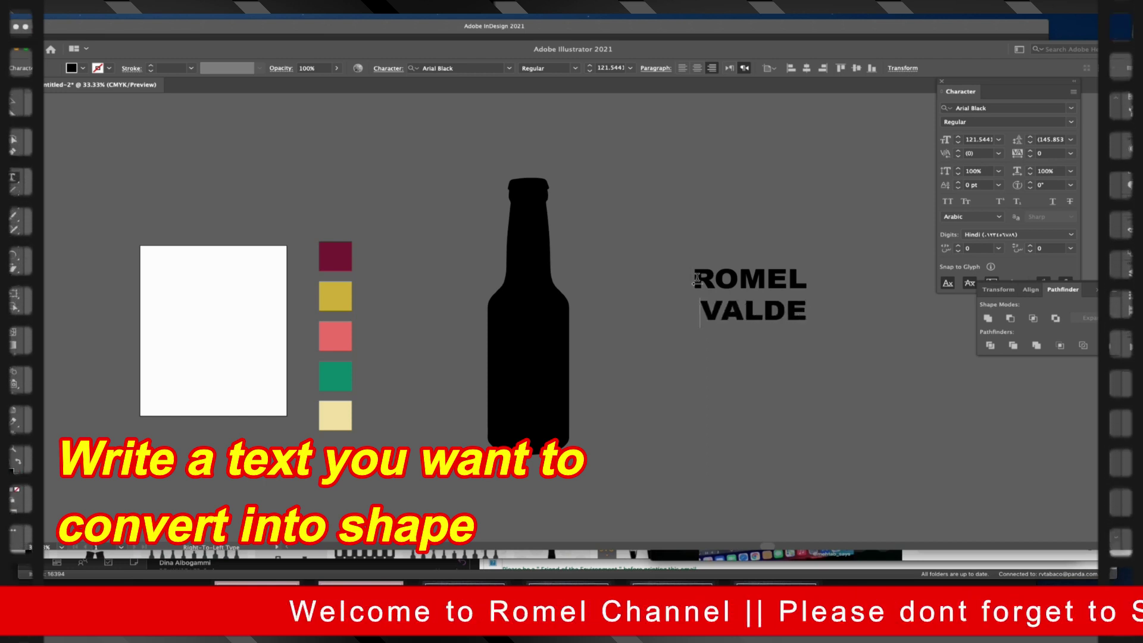
{"action": "type", "text": "Z"}
{"action": "key", "text": "Return"}
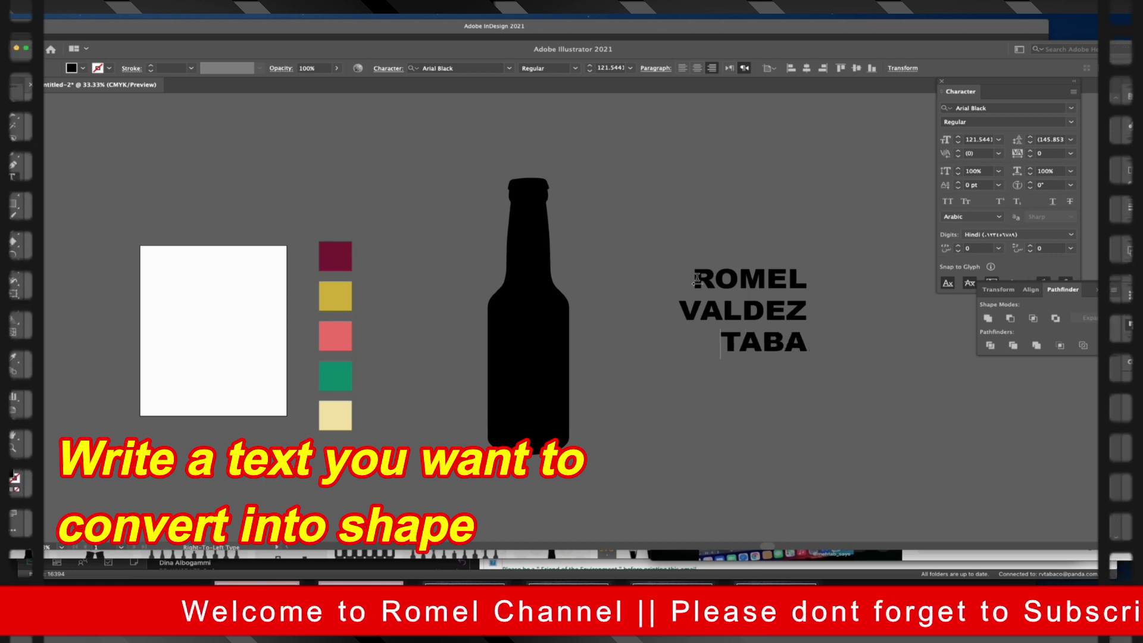
{"action": "type", "text": "CO"}
{"action": "left_click_drag", "start_coordinate": [696, 279], "coordinate": [801, 358]}
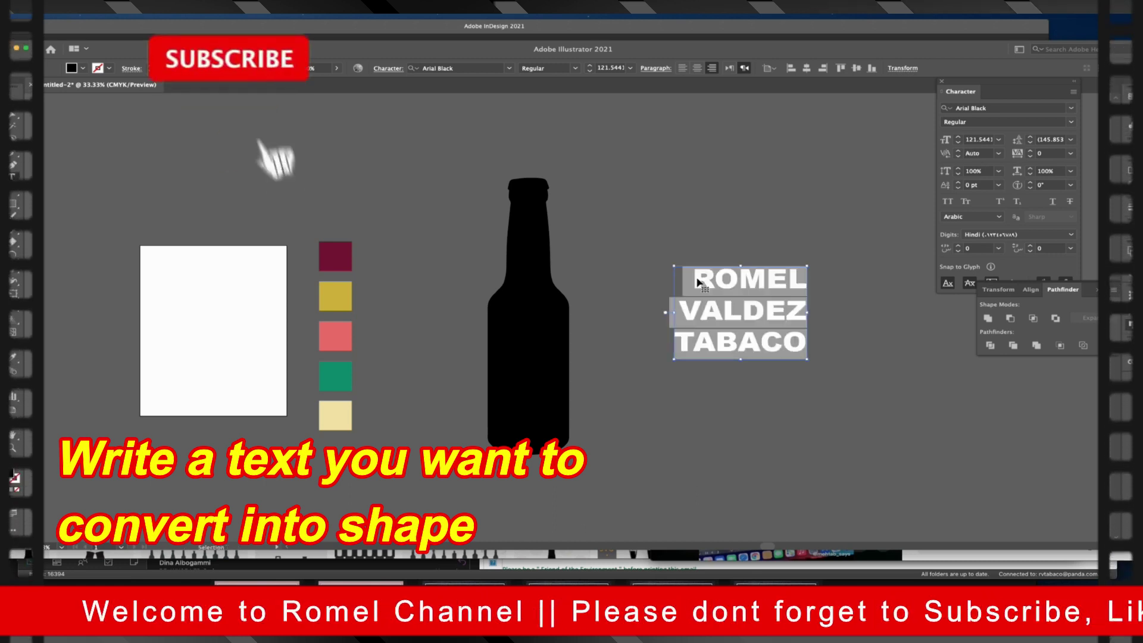
{"action": "key", "text": "ctrl+shift+c"}
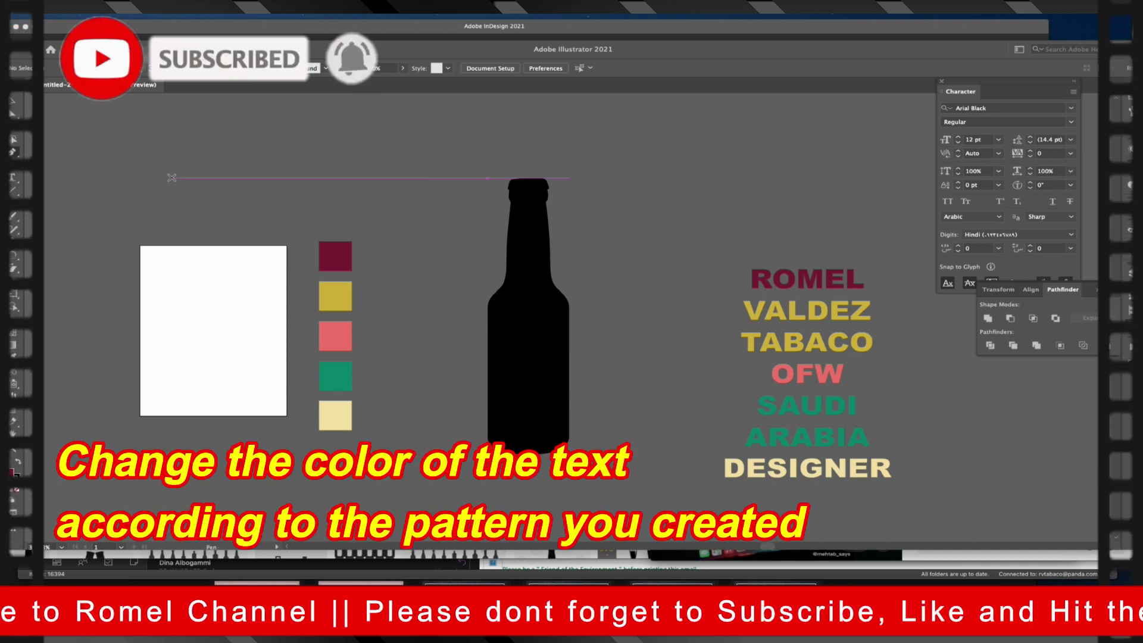
Draw an arc above the canvas, swap its fill to stroke, and remove the fill.
{"action": "left_click_drag", "start_coordinate": [261, 187], "coordinate": [416, 187]}
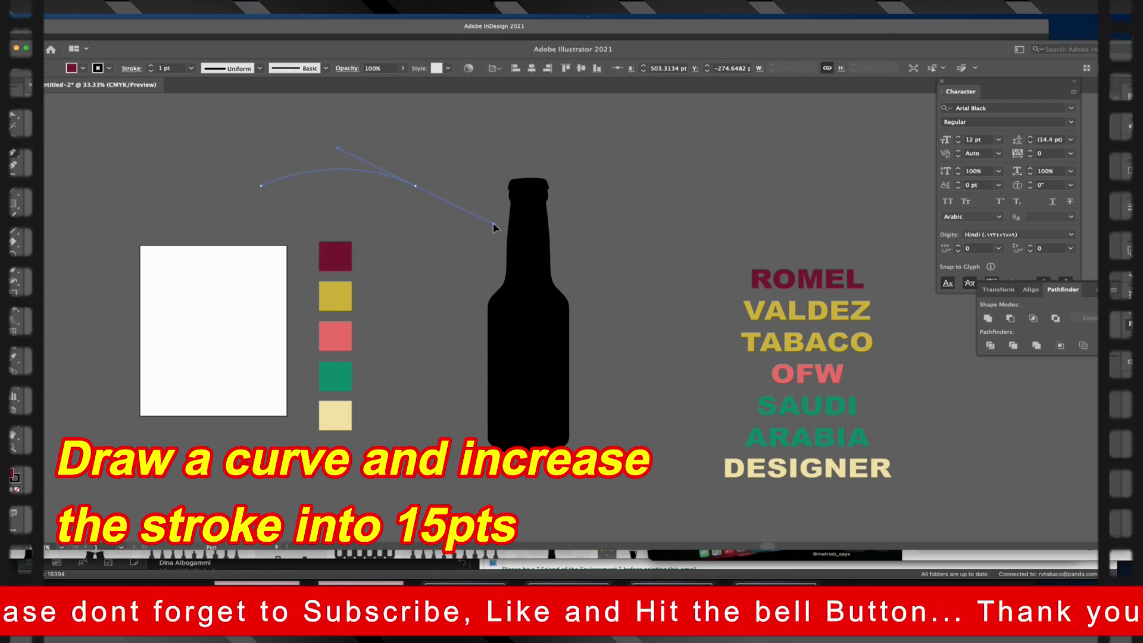
{"action": "left_click_drag", "start_coordinate": [494, 227], "coordinate": [485, 230]}
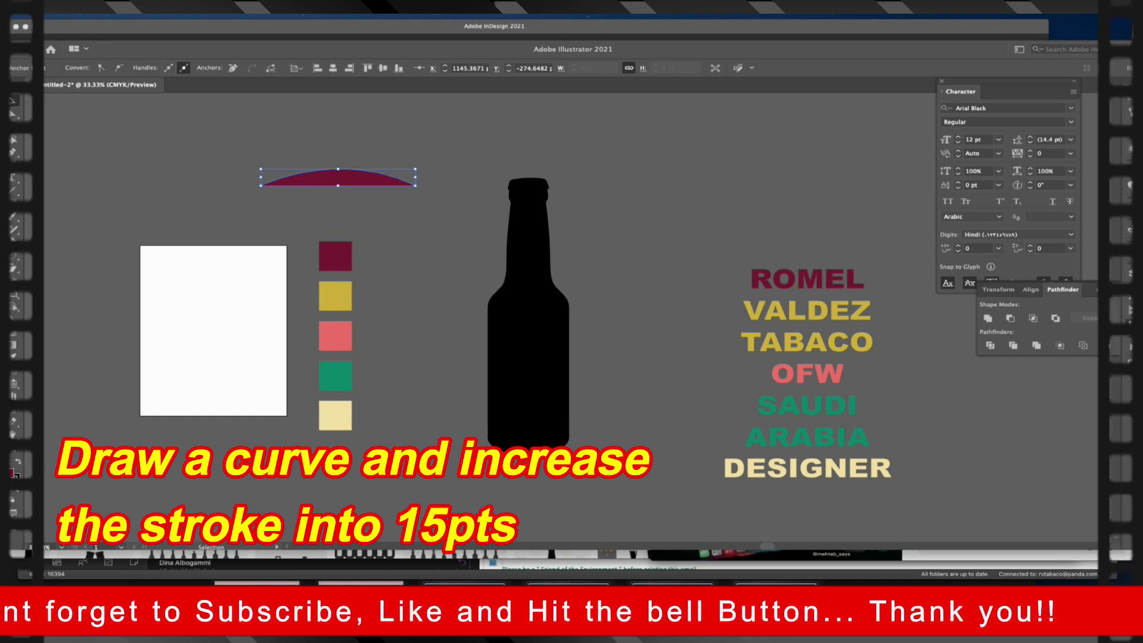
{"action": "key", "text": "shift+x"}
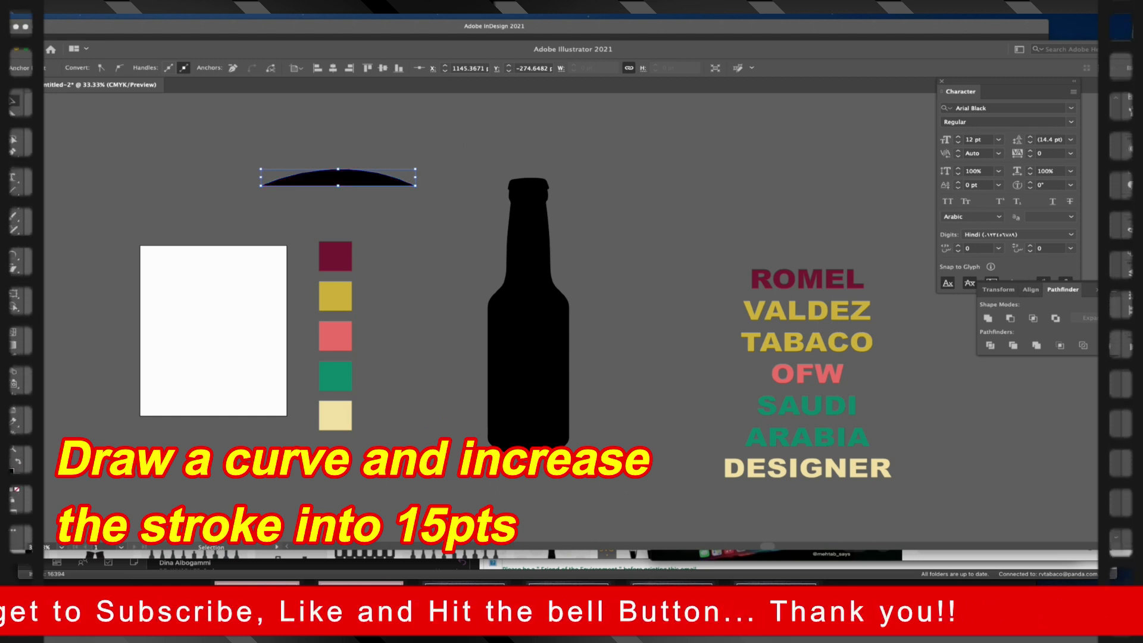
{"action": "left_click", "coordinate": [16, 490]}
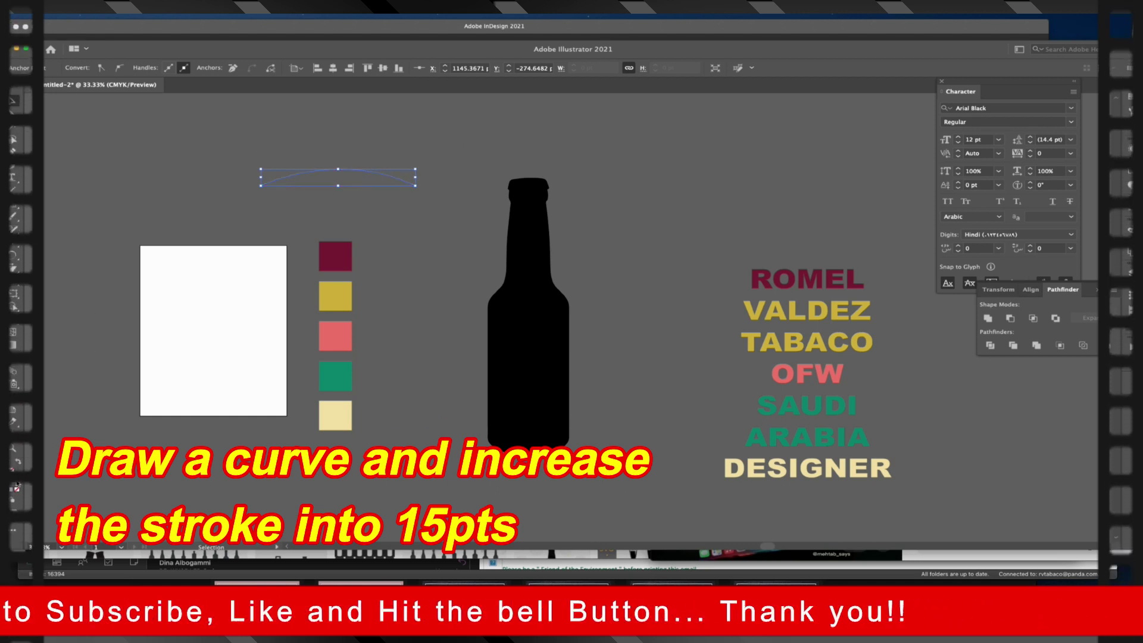
Thicken the arc's stroke weight from 10 pt up to about 30 pt.
{"action": "left_click", "coordinate": [105, 138]}
{"action": "left_click", "coordinate": [360, 186]}
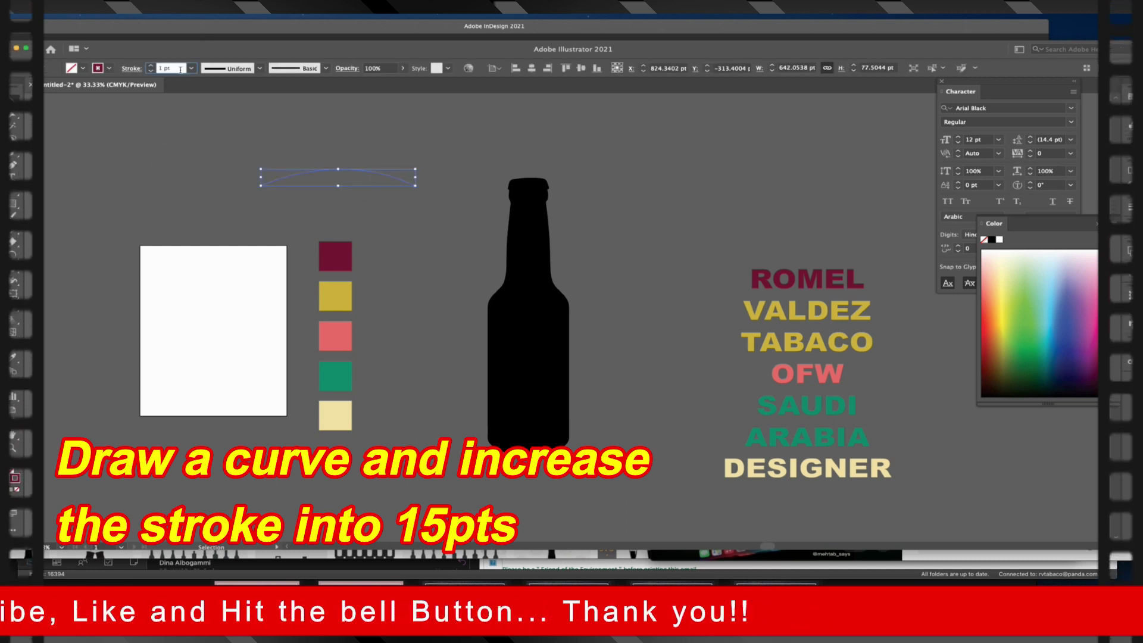
{"action": "type", "text": "10"}
{"action": "key", "text": "Return"}
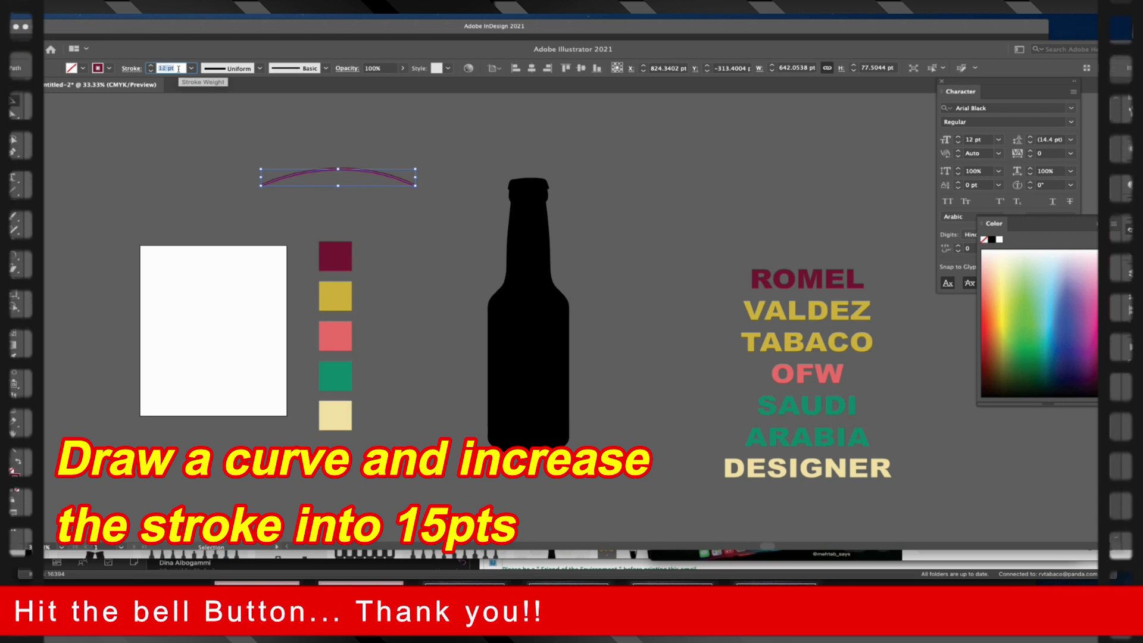
{"action": "key", "text": "Up"}
{"action": "key", "text": "Up"}
{"action": "key", "text": "Up"}
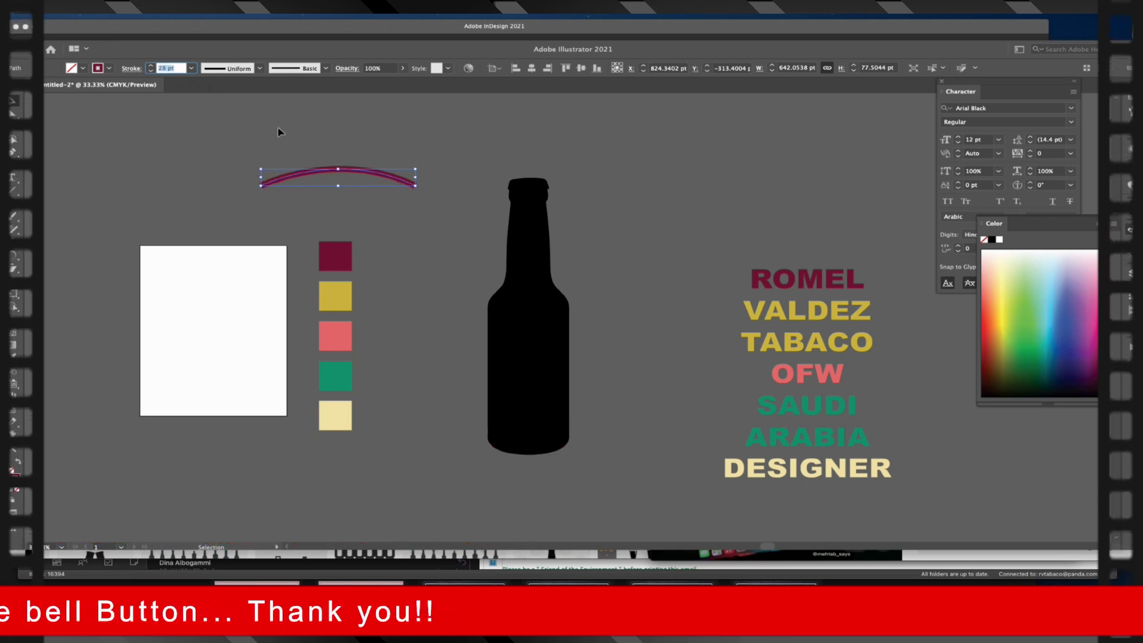
{"action": "left_click", "coordinate": [428, 195]}
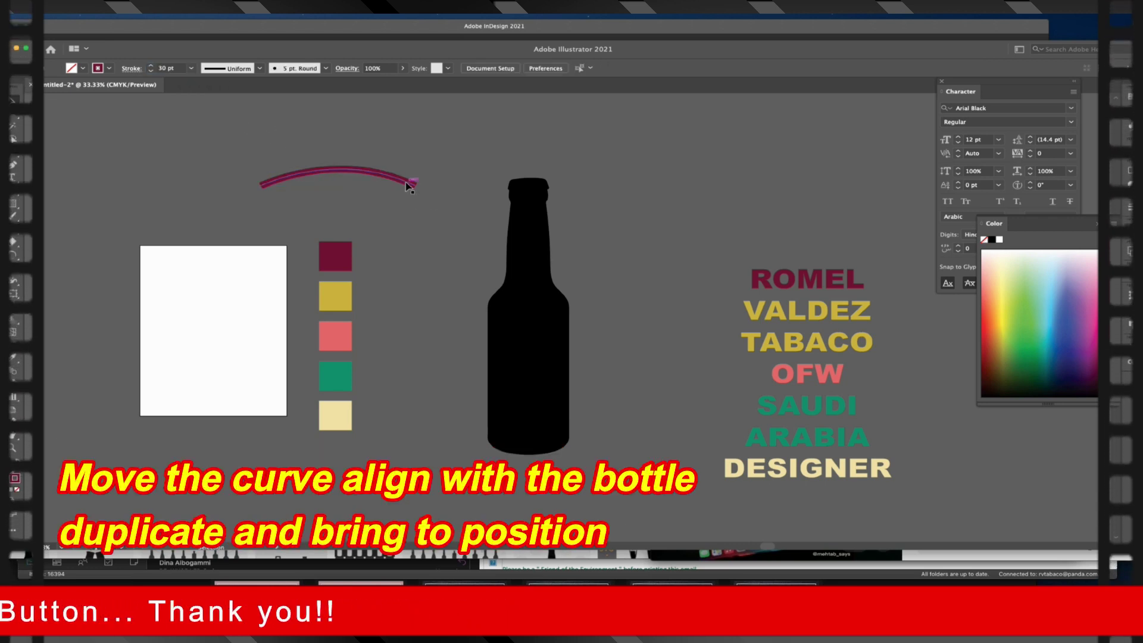
Move the maroon arc across the top of the bottle's neck.
{"action": "mouse_move", "coordinate": [409, 186]}
{"action": "left_mouse_down"}
{"action": "mouse_move", "coordinate": [597, 224]}
{"action": "mouse_move", "coordinate": [588, 277]}
{"action": "left_mouse_up"}
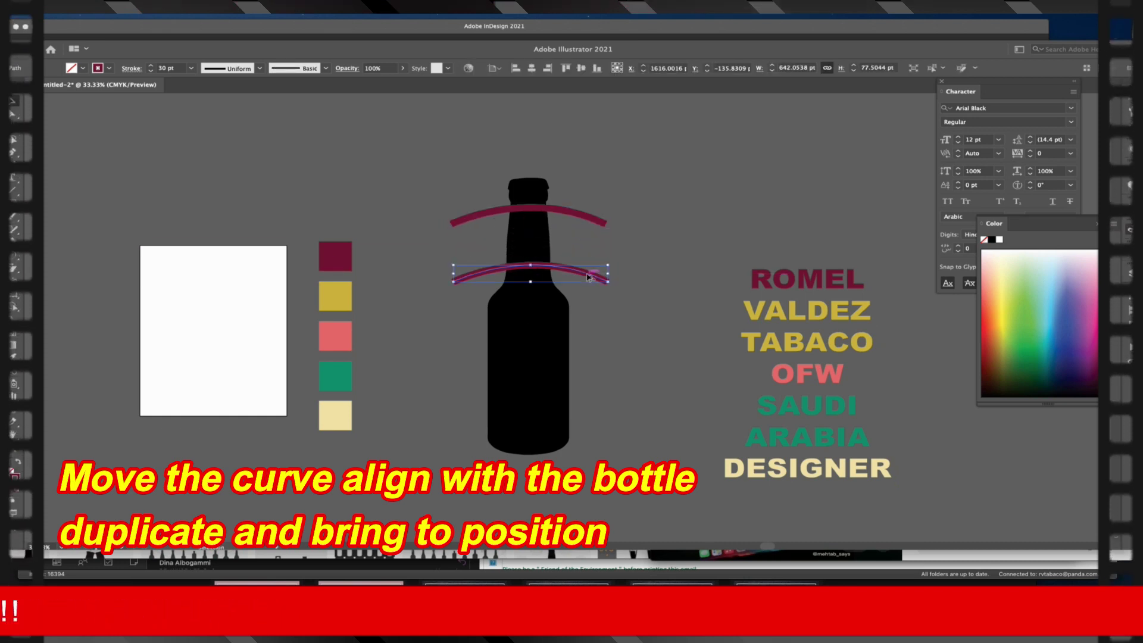
{"action": "right_click", "coordinate": [588, 277]}
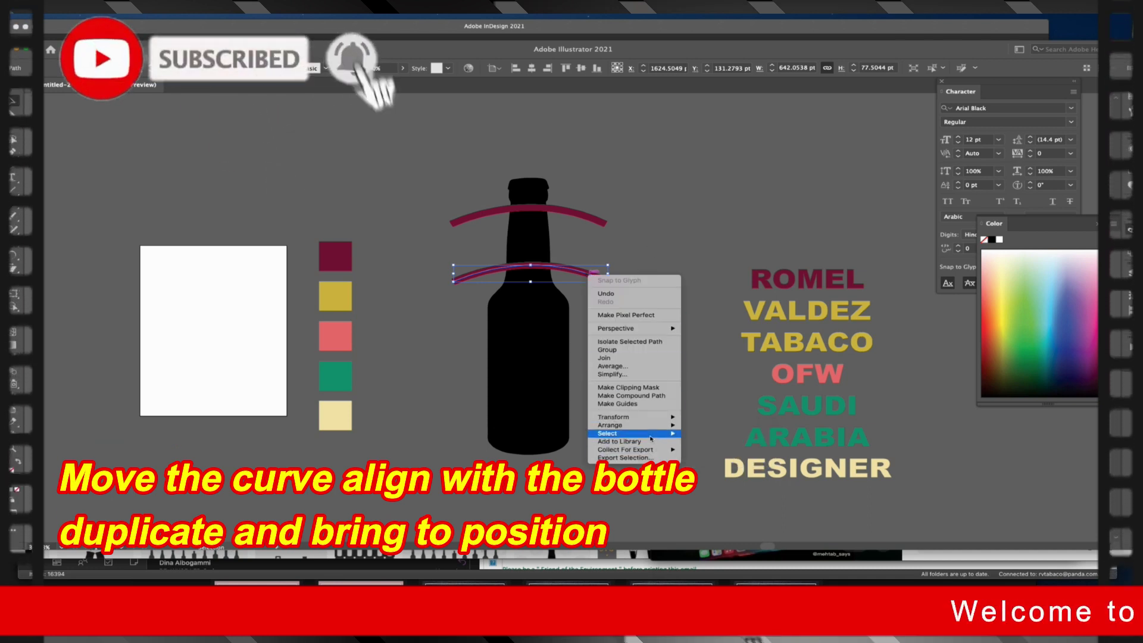
{"action": "mouse_move", "coordinate": [624, 417]}
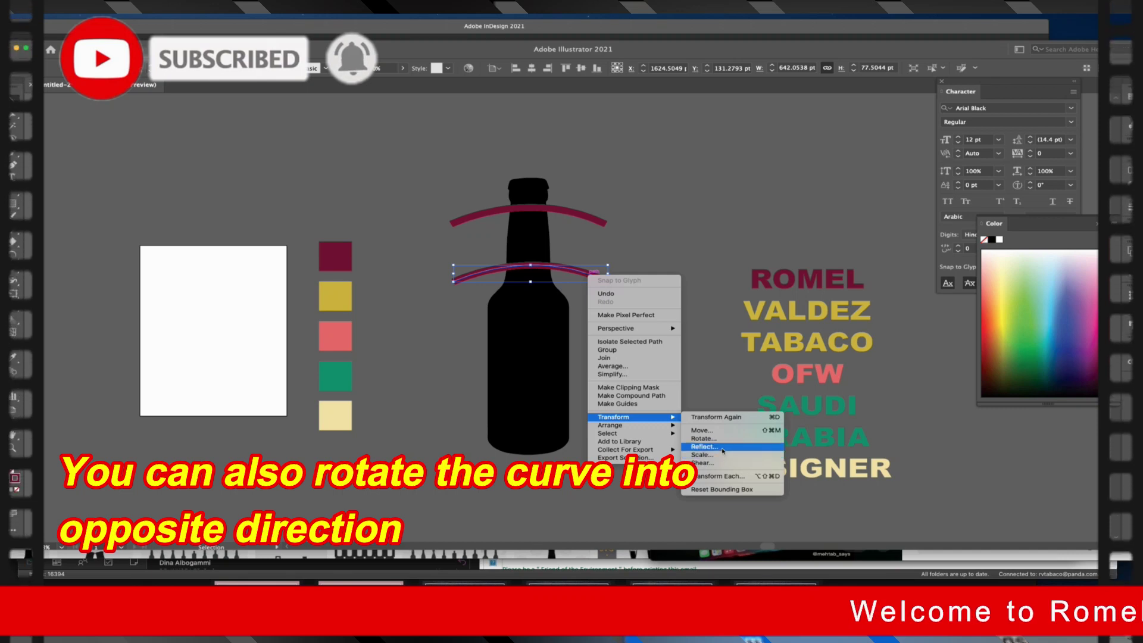
Reflect the arc across the horizontal axis and add copies down to the bottle's base.
{"action": "left_click", "coordinate": [723, 450]}
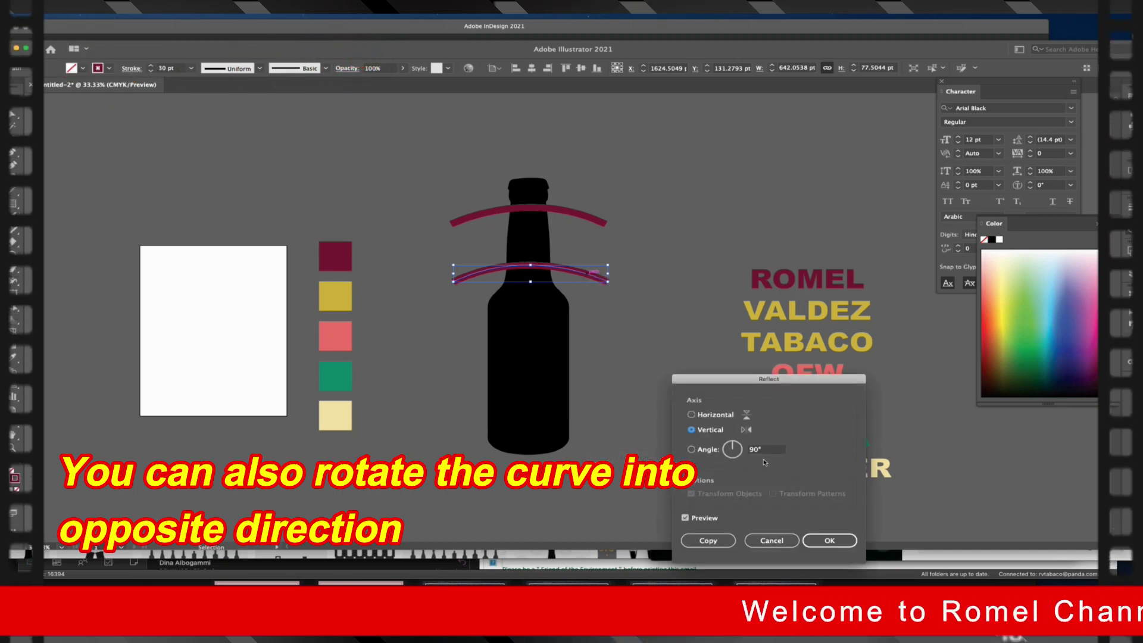
{"action": "left_click", "coordinate": [716, 416]}
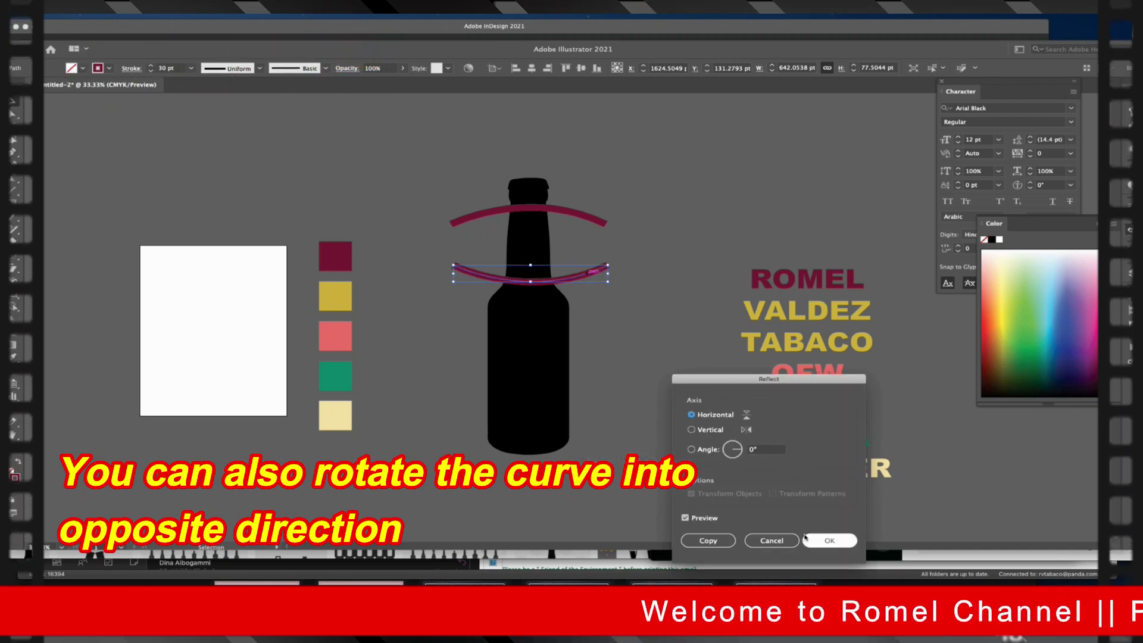
{"action": "left_click", "coordinate": [817, 540]}
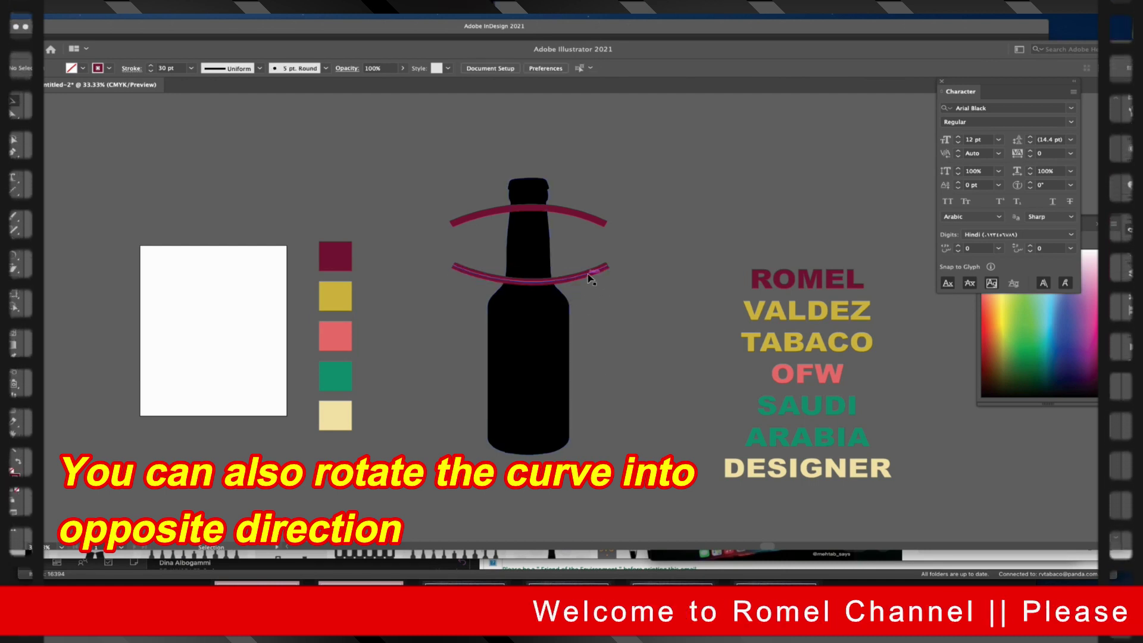
{"action": "mouse_move", "coordinate": [588, 278]}
{"action": "left_mouse_down"}
{"action": "mouse_move", "coordinate": [590, 429]}
{"action": "mouse_move", "coordinate": [383, 52]}
{"action": "left_mouse_up"}
{"action": "left_click", "coordinate": [624, 192]}
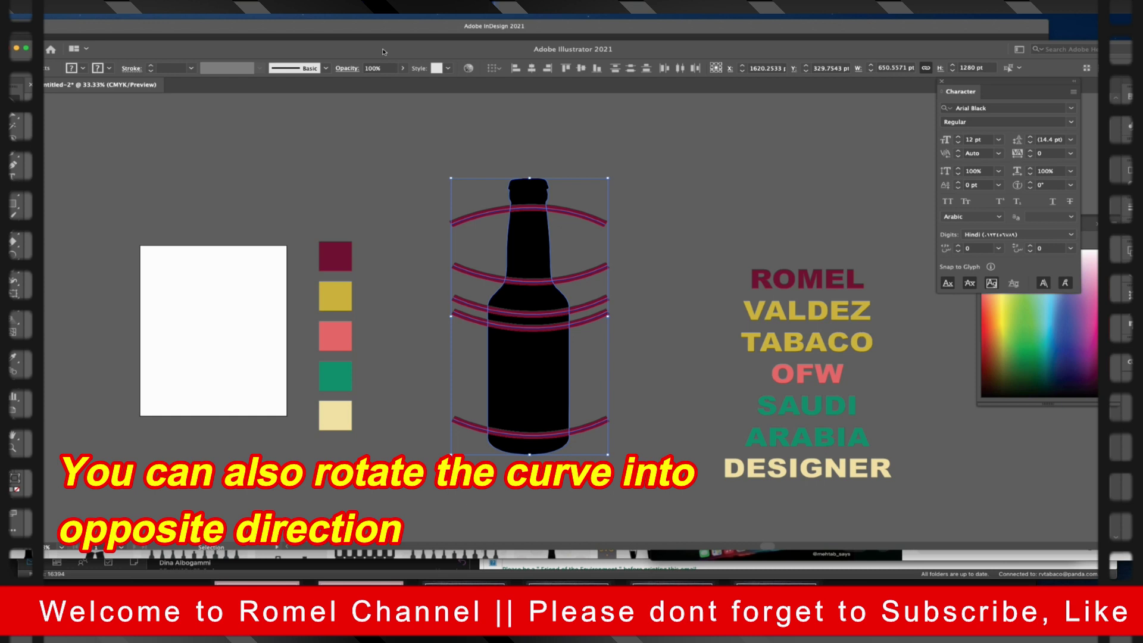
Centre the bottle horizontally under the arcs and give the word SAUDI a white fill.
{"action": "left_click", "coordinate": [536, 69]}
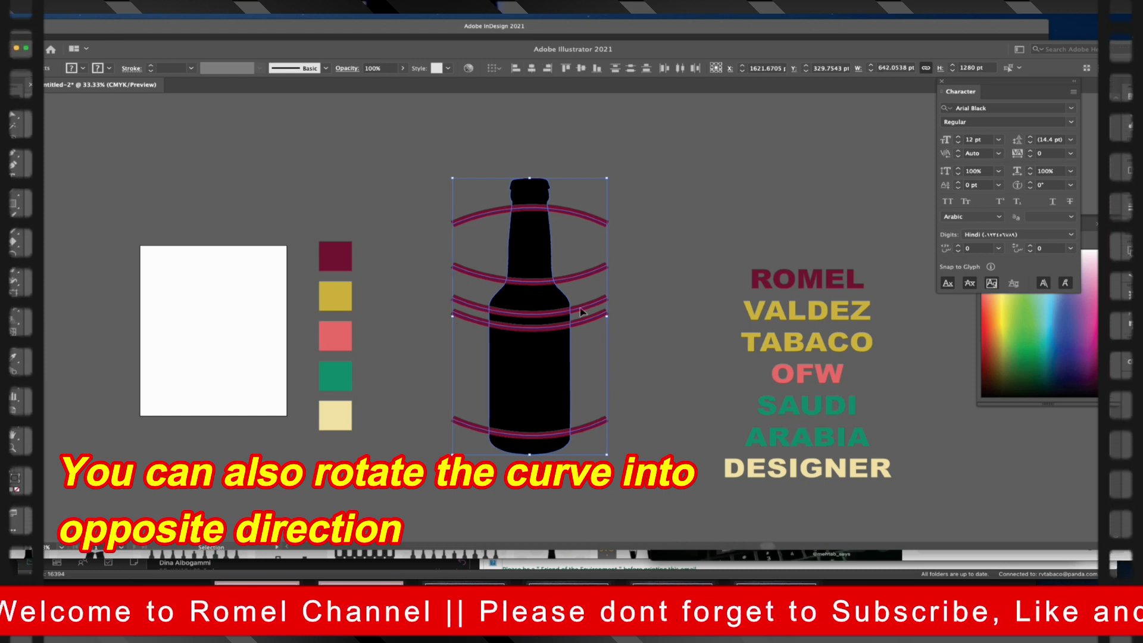
{"action": "left_click", "coordinate": [793, 280]}
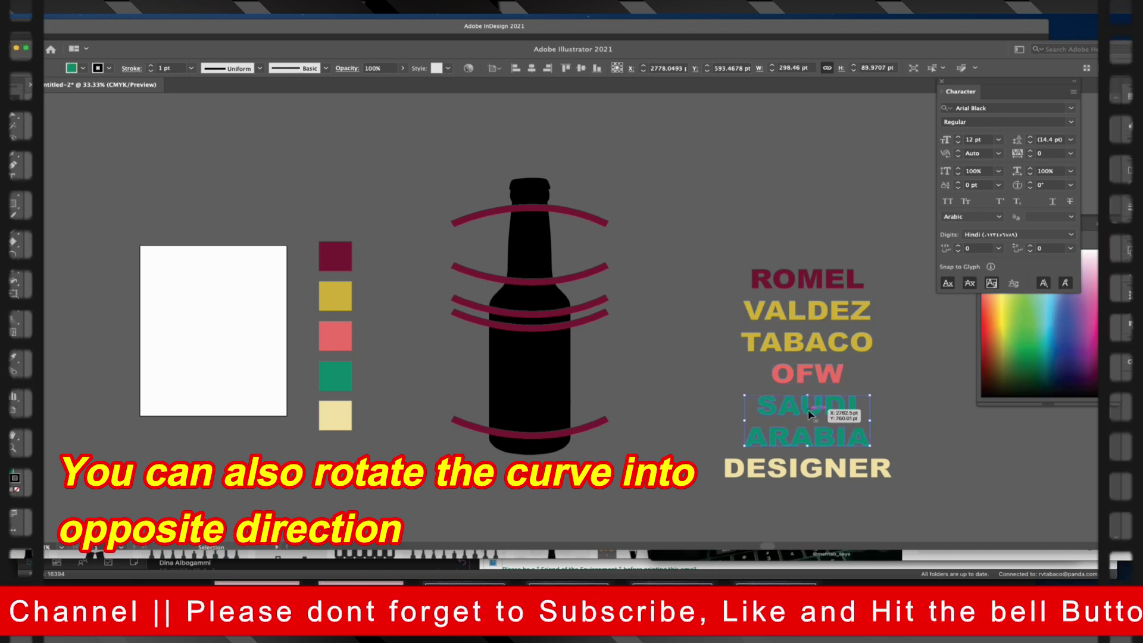
{"action": "left_click_drag", "start_coordinate": [731, 429], "coordinate": [807, 456]}
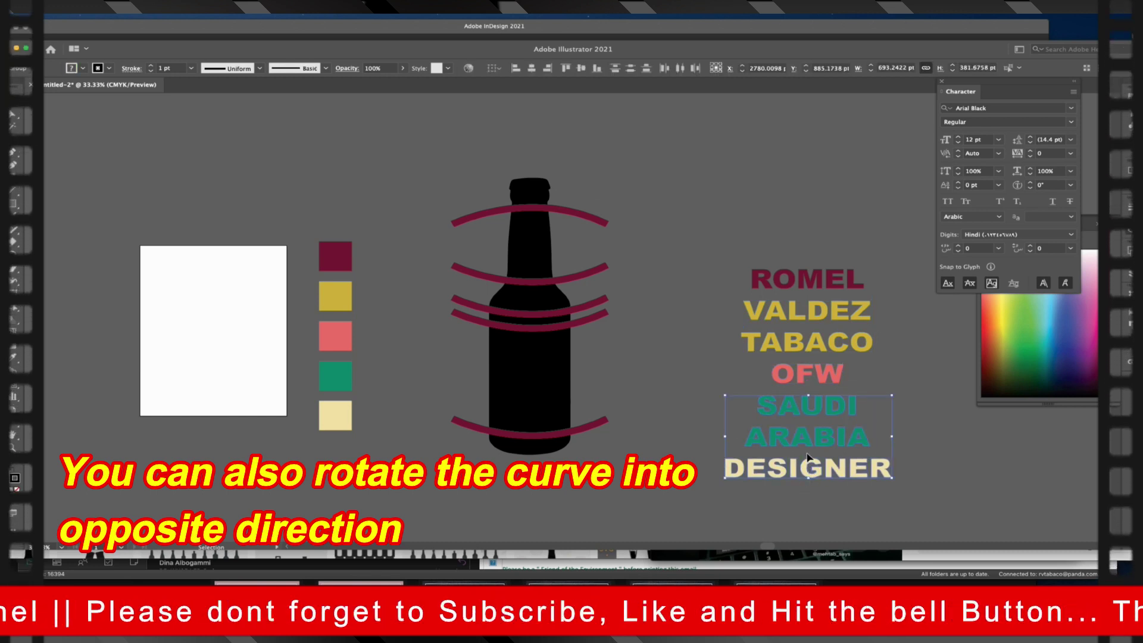
{"action": "key", "text": "a"}
{"action": "left_click", "coordinate": [715, 402]}
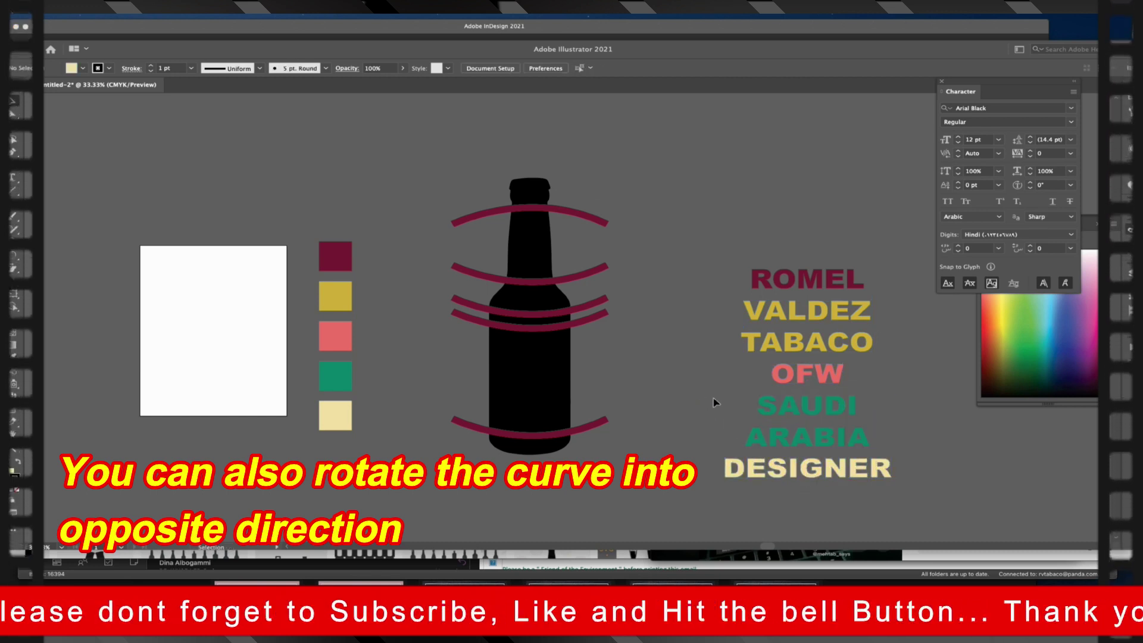
{"action": "left_click_drag", "start_coordinate": [885, 425], "coordinate": [885, 419]}
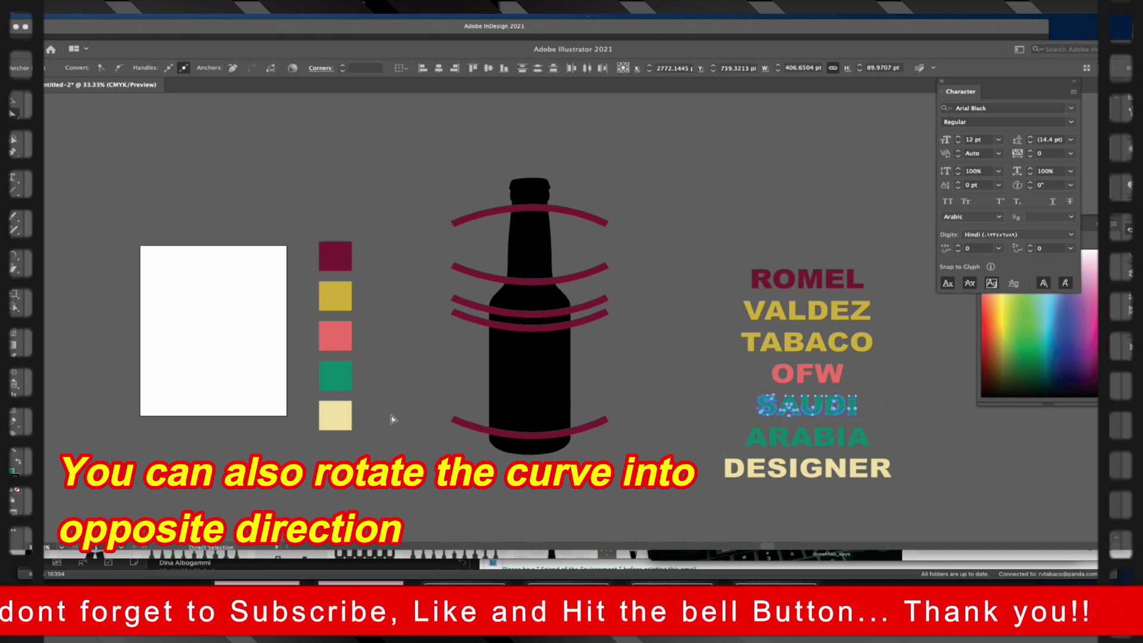
{"action": "key", "text": "v"}
{"action": "left_click", "coordinate": [447, 388]}
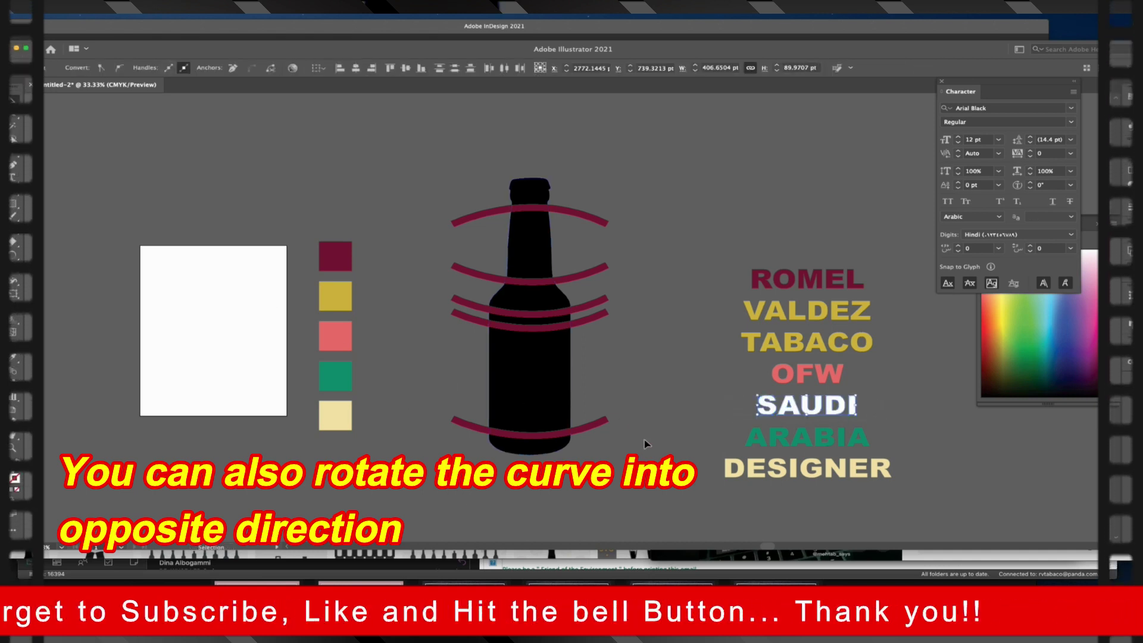
{"action": "left_click", "coordinate": [542, 244]}
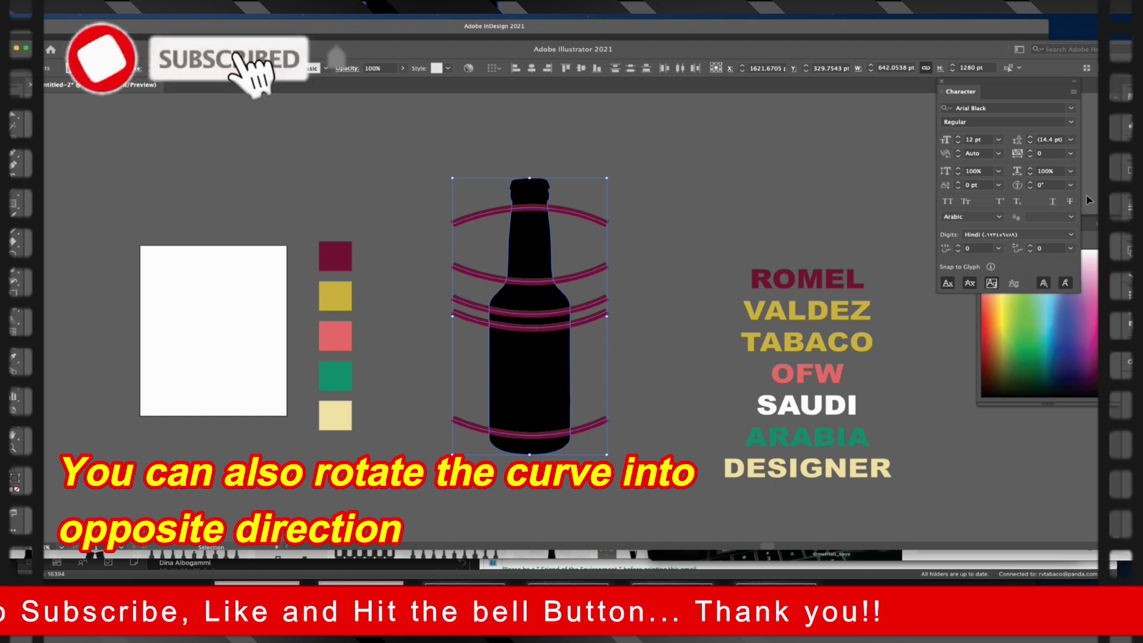
Select all the maroon arcs and expand their strokes into filled shapes.
{"action": "left_click", "coordinate": [1113, 290]}
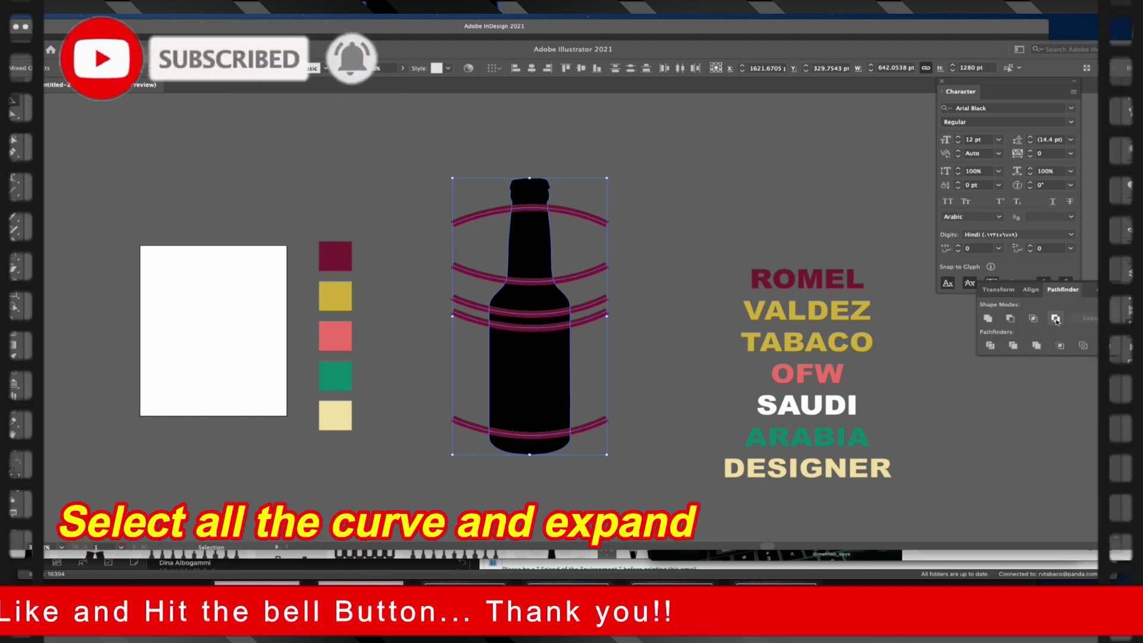
{"action": "left_click", "coordinate": [642, 263]}
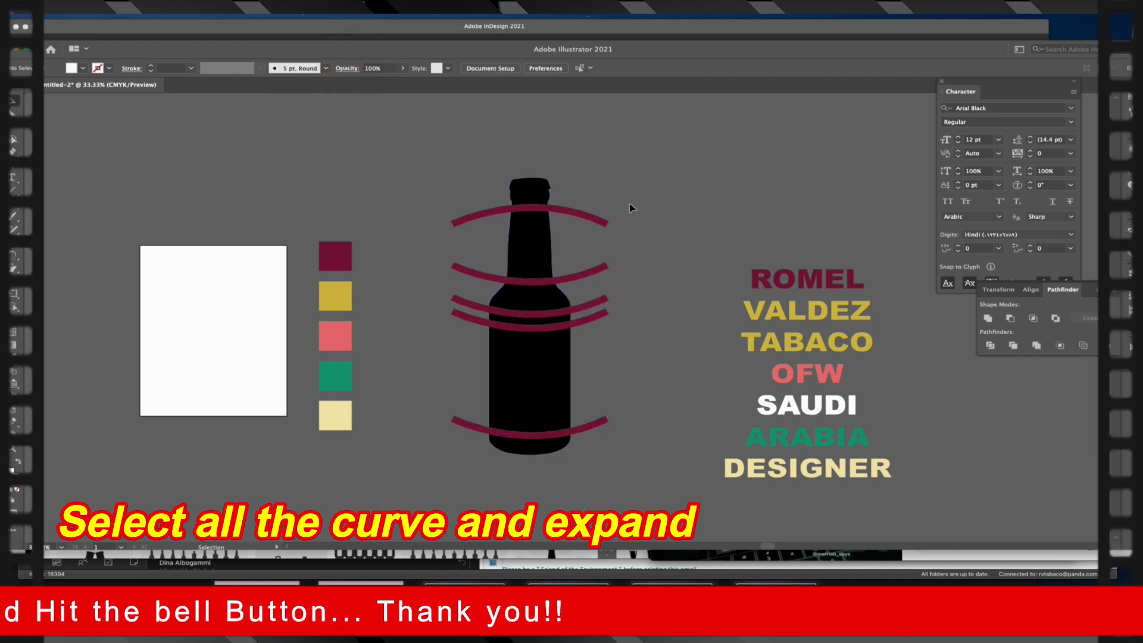
{"action": "key", "text": "ctrl+a"}
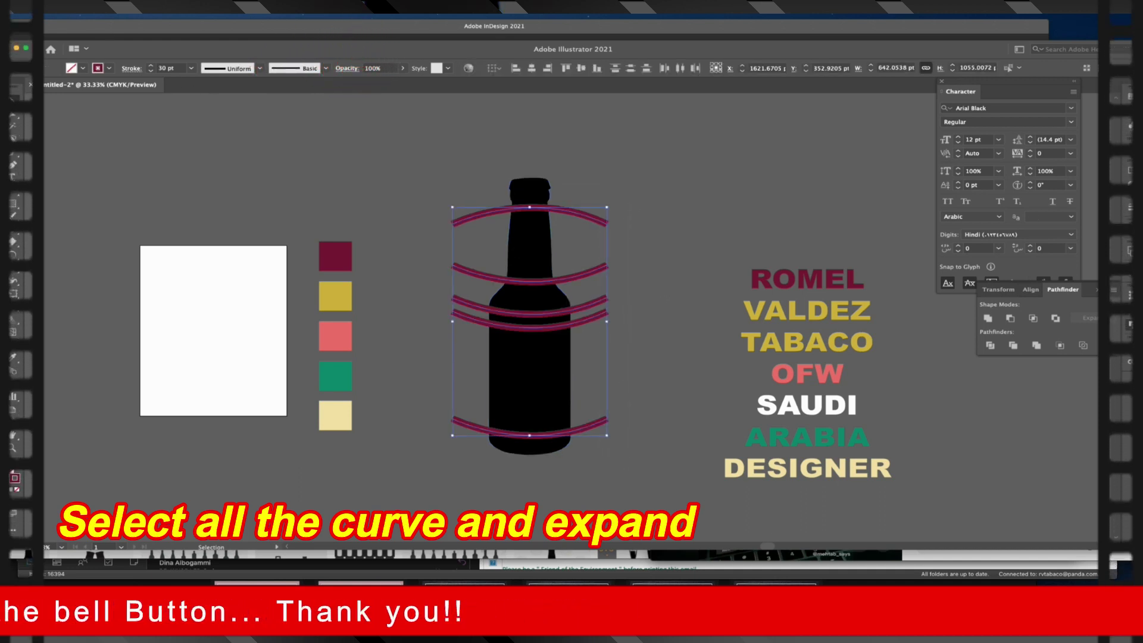
{"action": "left_click", "coordinate": [77, 7]}
{"action": "left_click", "coordinate": [83, 100]}
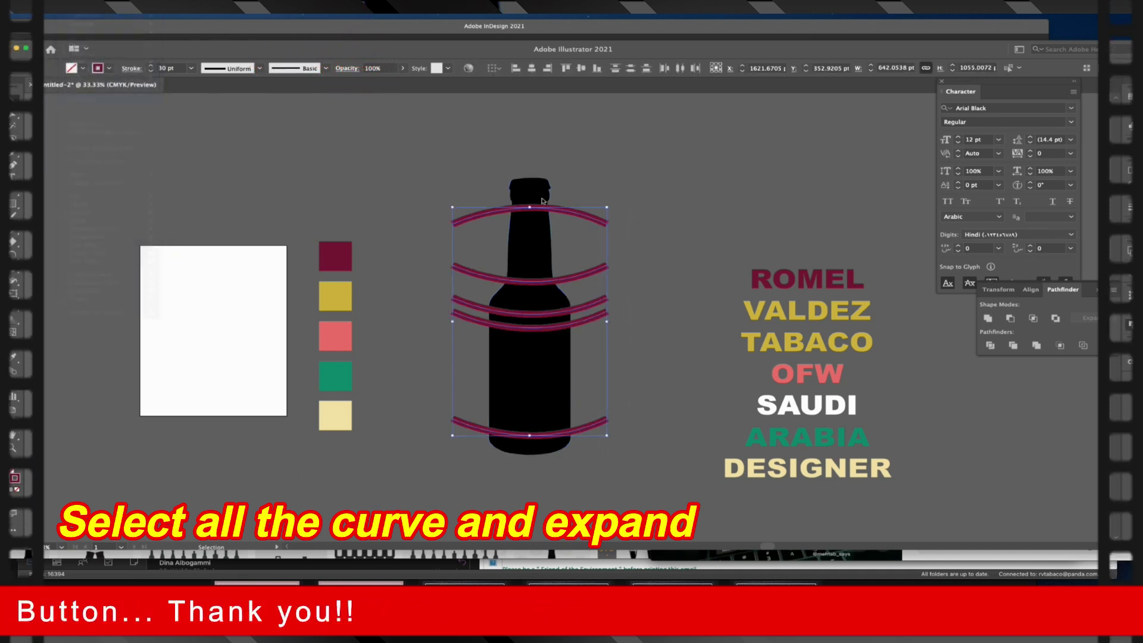
{"action": "left_click", "coordinate": [633, 424]}
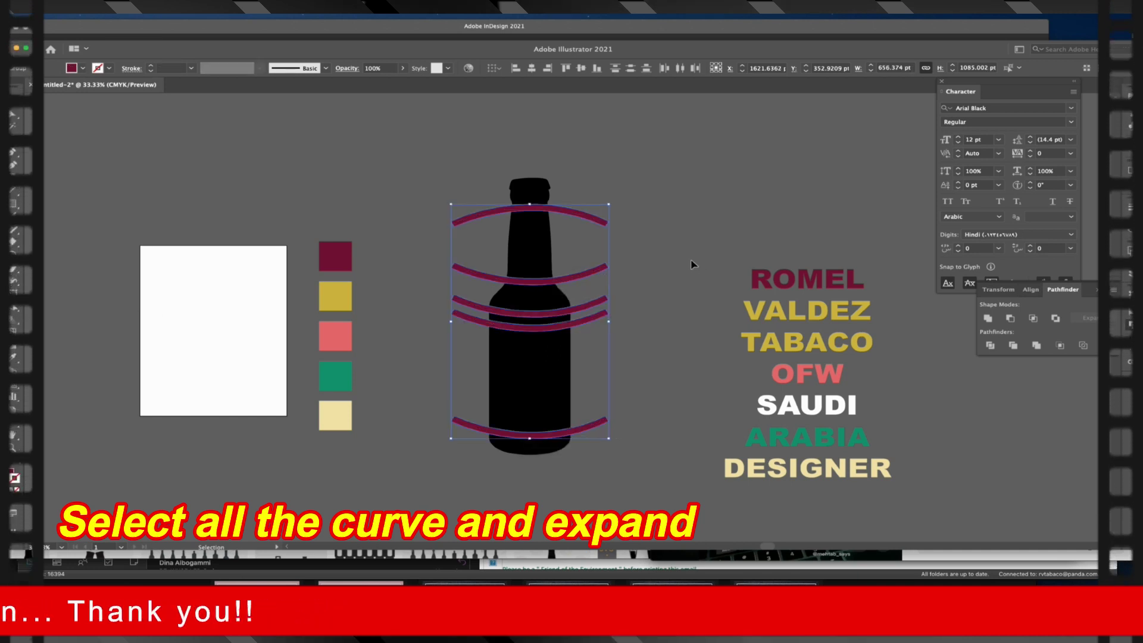
Subtract the arcs from the bottle with Pathfinder Minus Front, then ungroup the striped bottle.
{"action": "left_click", "coordinate": [693, 264]}
{"action": "left_click", "coordinate": [598, 424]}
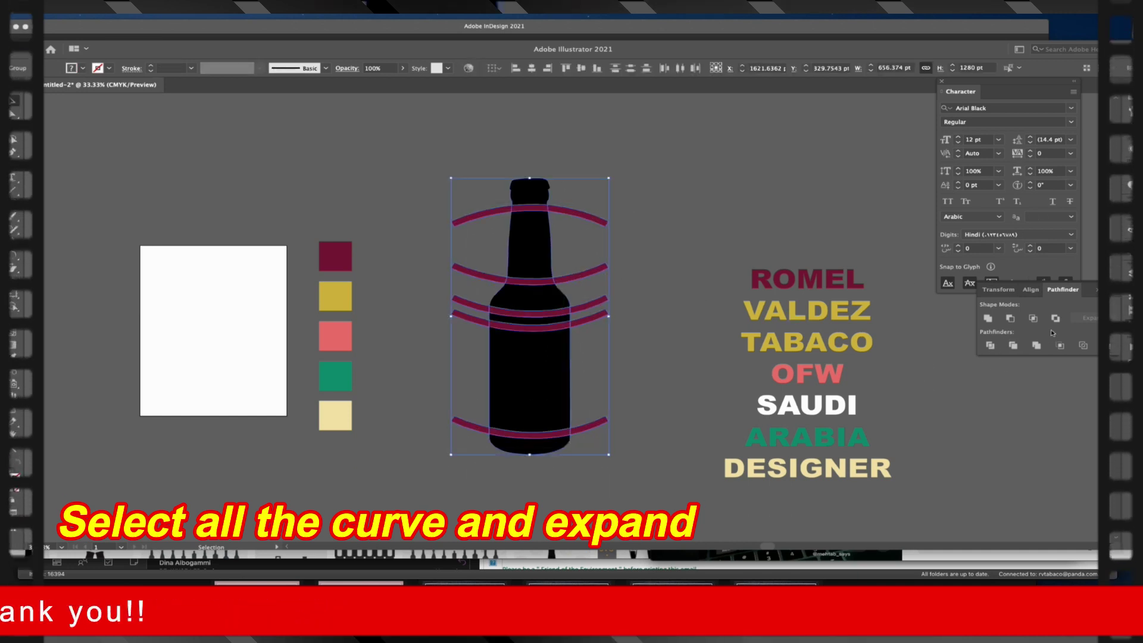
{"action": "left_click", "coordinate": [1018, 321]}
{"action": "left_click", "coordinate": [651, 280]}
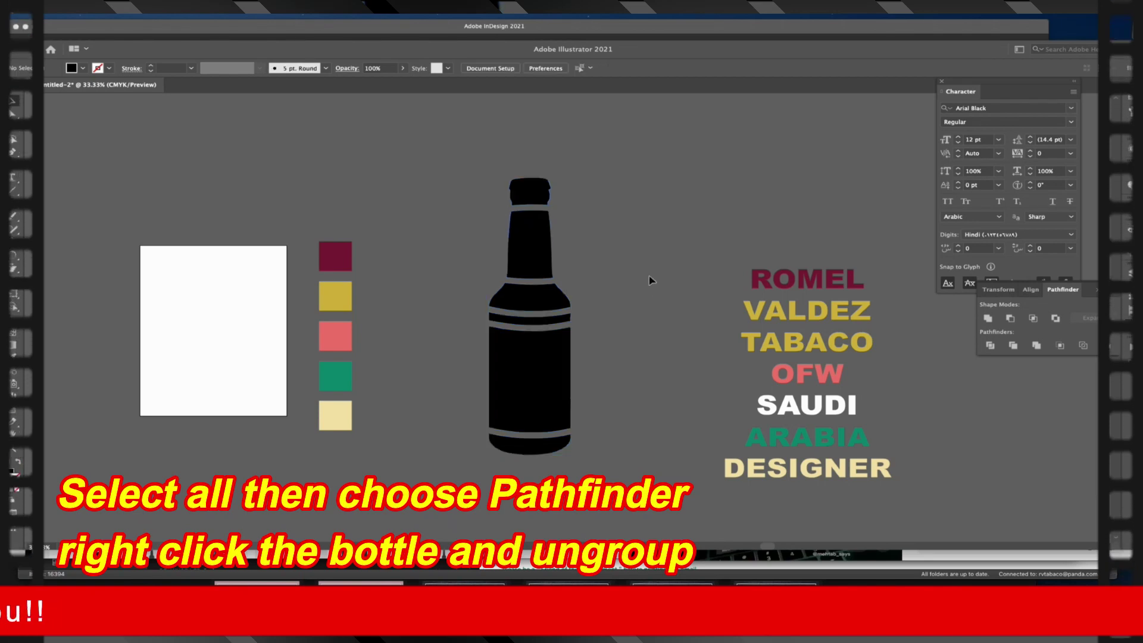
{"action": "left_click", "coordinate": [539, 235]}
{"action": "right_click", "coordinate": [542, 231]}
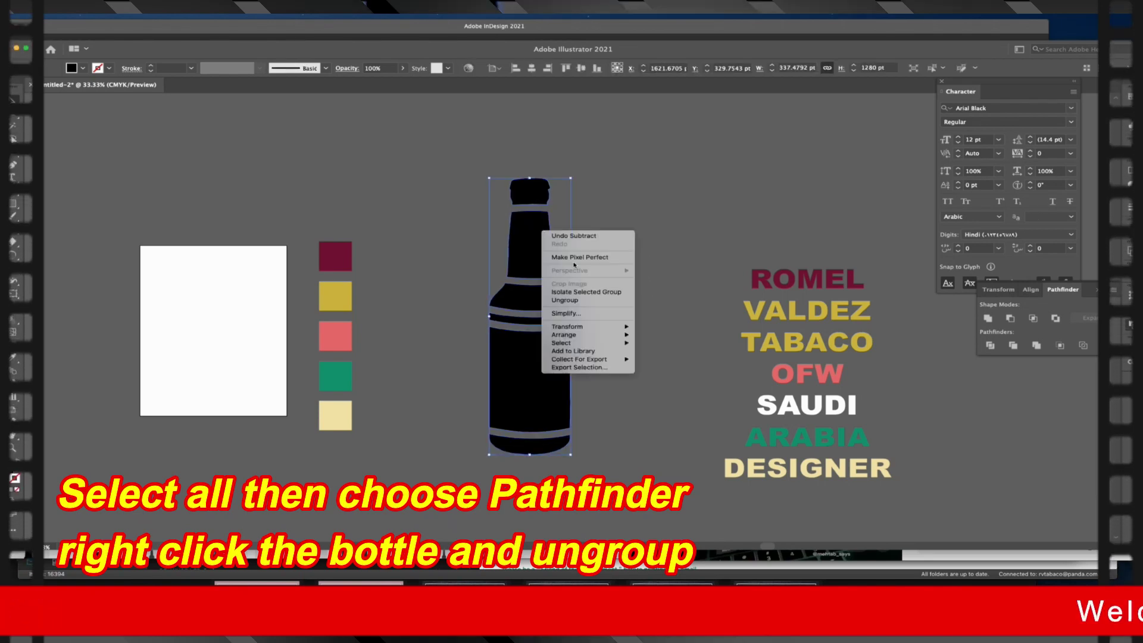
{"action": "left_click", "coordinate": [581, 301]}
{"action": "left_click", "coordinate": [533, 238]}
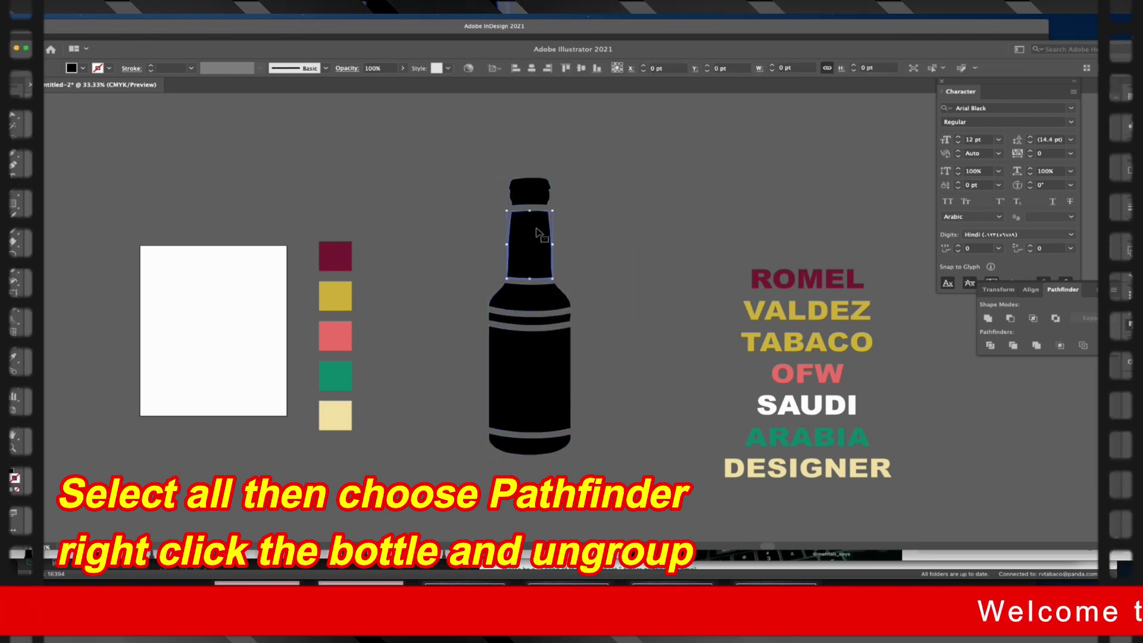
{"action": "left_click", "coordinate": [790, 310]}
{"action": "right_click", "coordinate": [767, 322]}
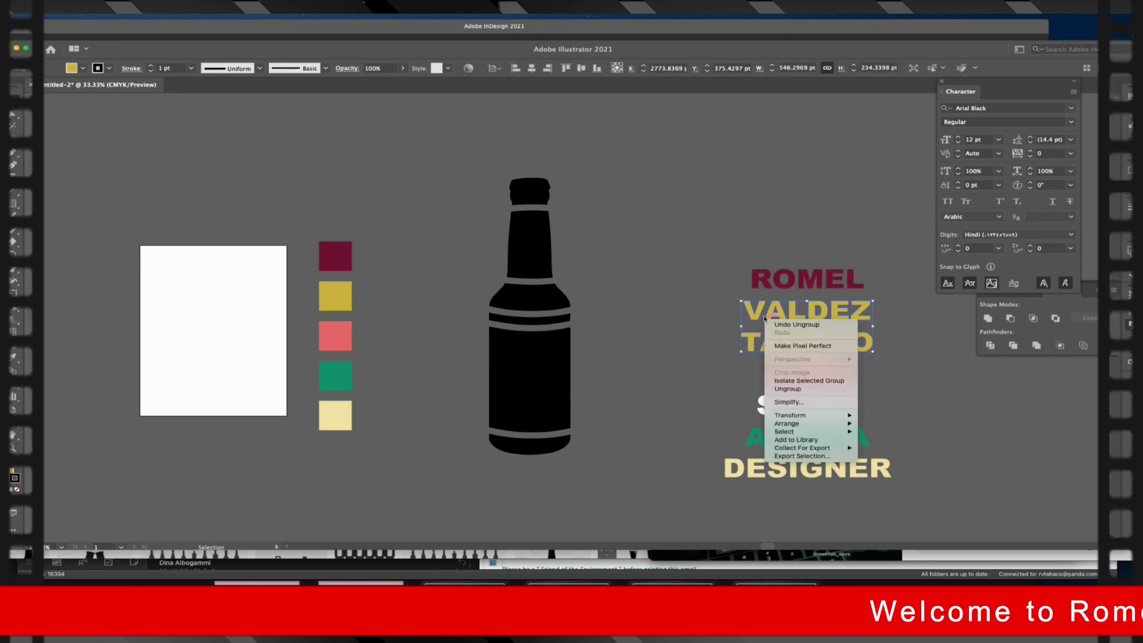
{"action": "left_click", "coordinate": [791, 389]}
{"action": "left_click", "coordinate": [668, 348]}
{"action": "left_click_drag", "start_coordinate": [796, 317], "coordinate": [797, 311]}
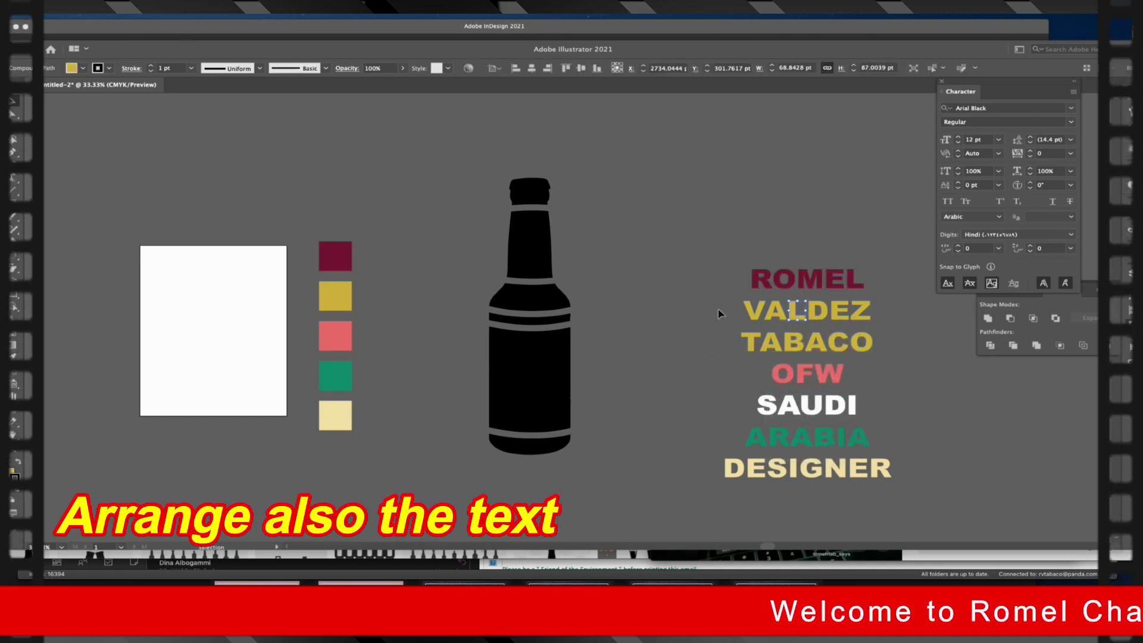
{"action": "left_click", "coordinate": [742, 340]}
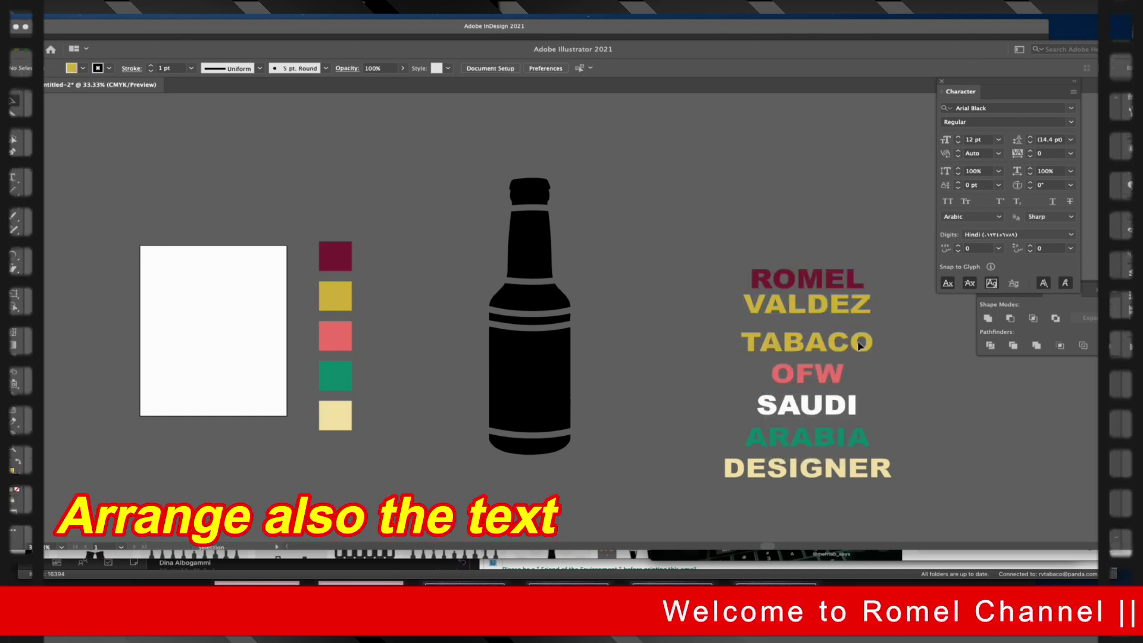
{"action": "left_click", "coordinate": [762, 278]}
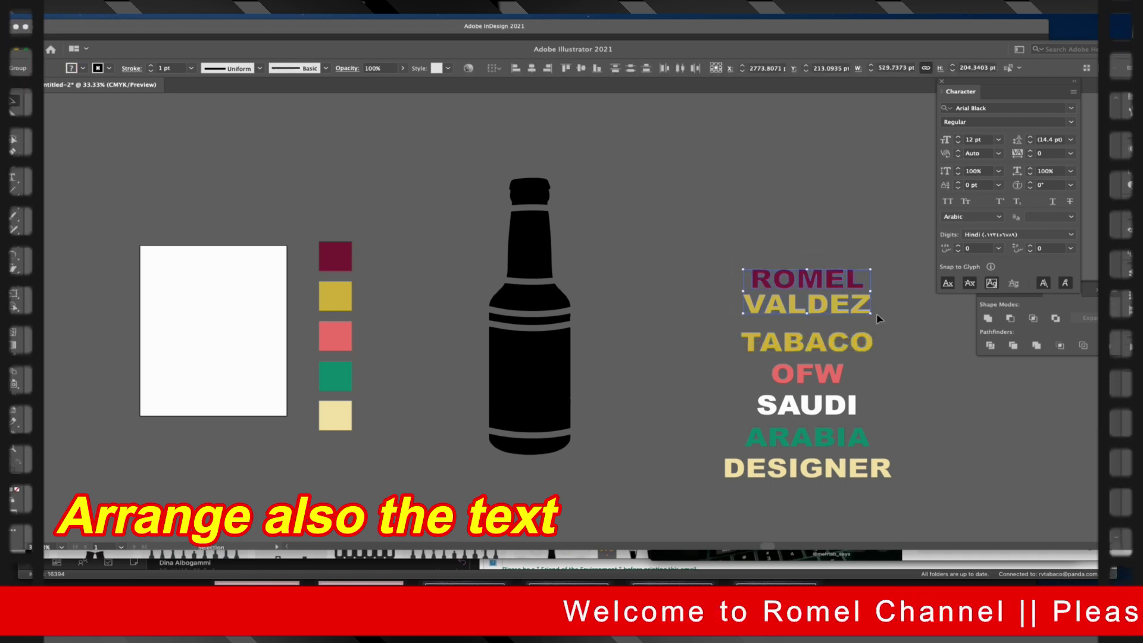
{"action": "left_click", "coordinate": [814, 381]}
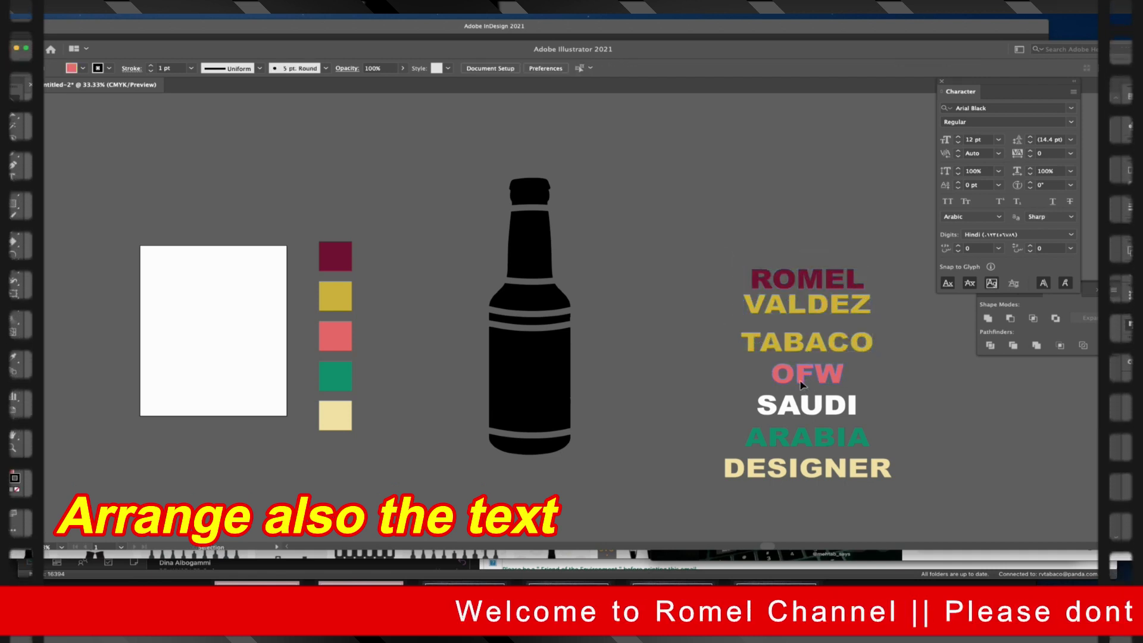
{"action": "left_click_drag", "start_coordinate": [802, 375], "coordinate": [802, 386]}
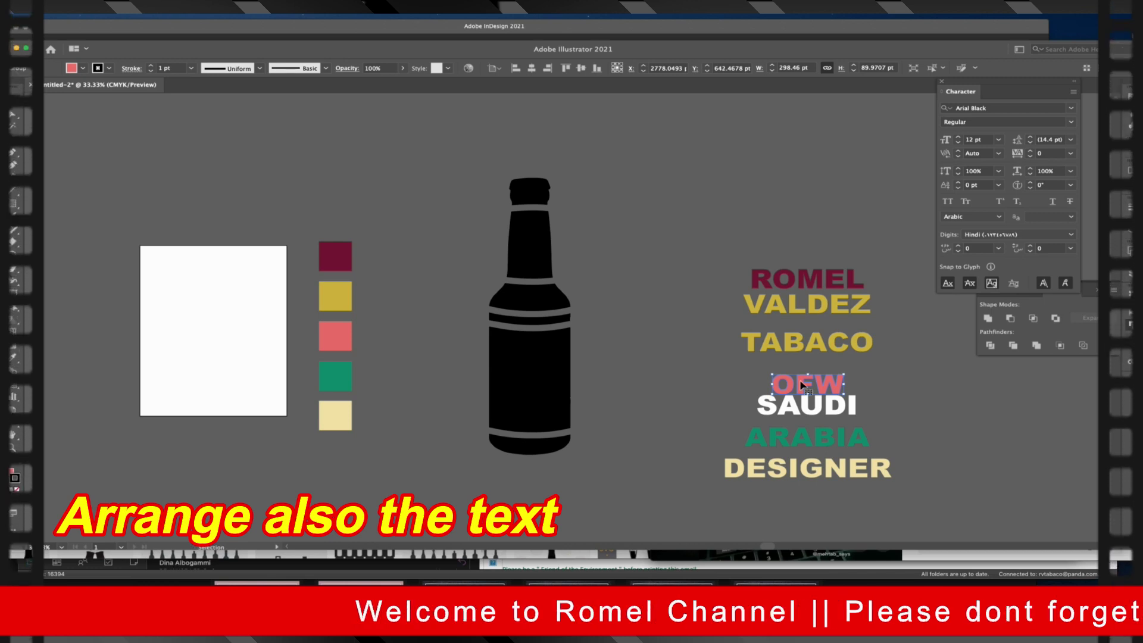
Ungroup SAUDI, ARABIA and DESIGNER and nudge ARABIA and DESIGNER up snugly beneath SAUDI.
{"action": "right_click", "coordinate": [757, 424]}
{"action": "left_click", "coordinate": [773, 471]}
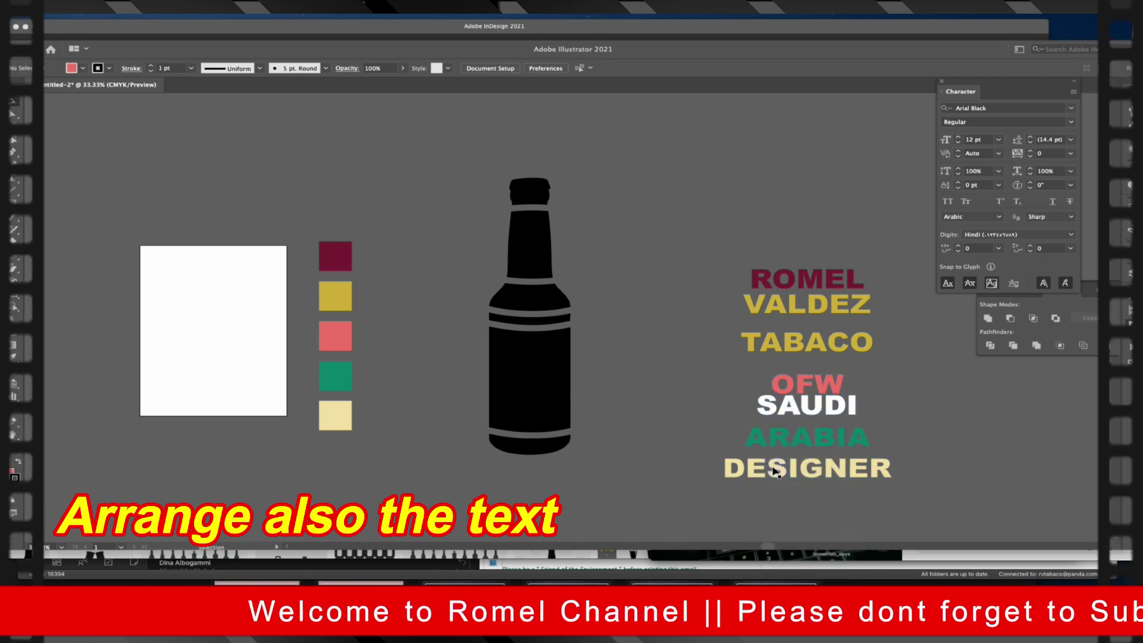
{"action": "key", "text": "shift+Up"}
{"action": "key", "text": "shift+Up"}
{"action": "key", "text": "shift+Up"}
{"action": "key", "text": "shift+Up"}
{"action": "left_click", "coordinate": [774, 439], "text": "shift"}
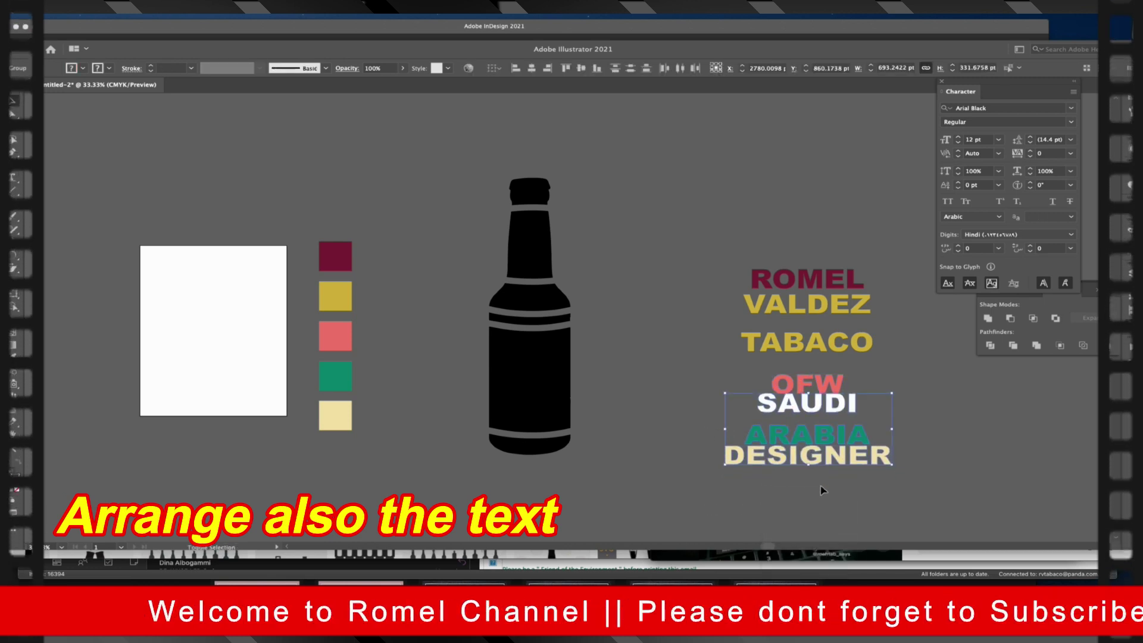
{"action": "right_click", "coordinate": [814, 438]}
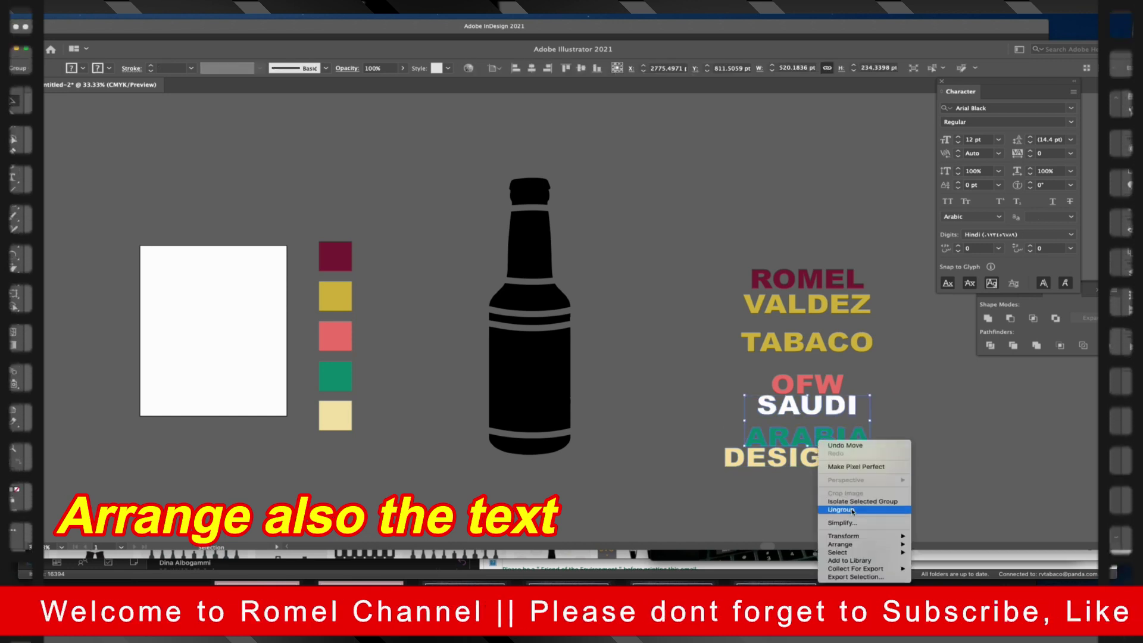
{"action": "left_click", "coordinate": [761, 439]}
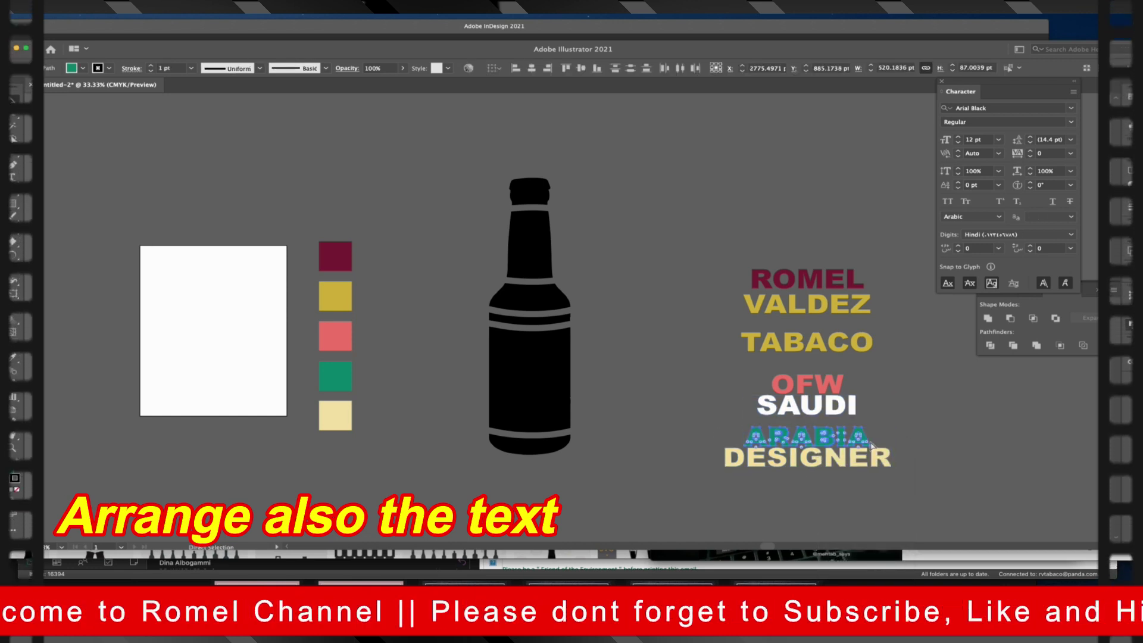
{"action": "left_click", "coordinate": [762, 406]}
{"action": "left_click", "coordinate": [804, 437]}
{"action": "left_click", "coordinate": [833, 458], "text": "shift"}
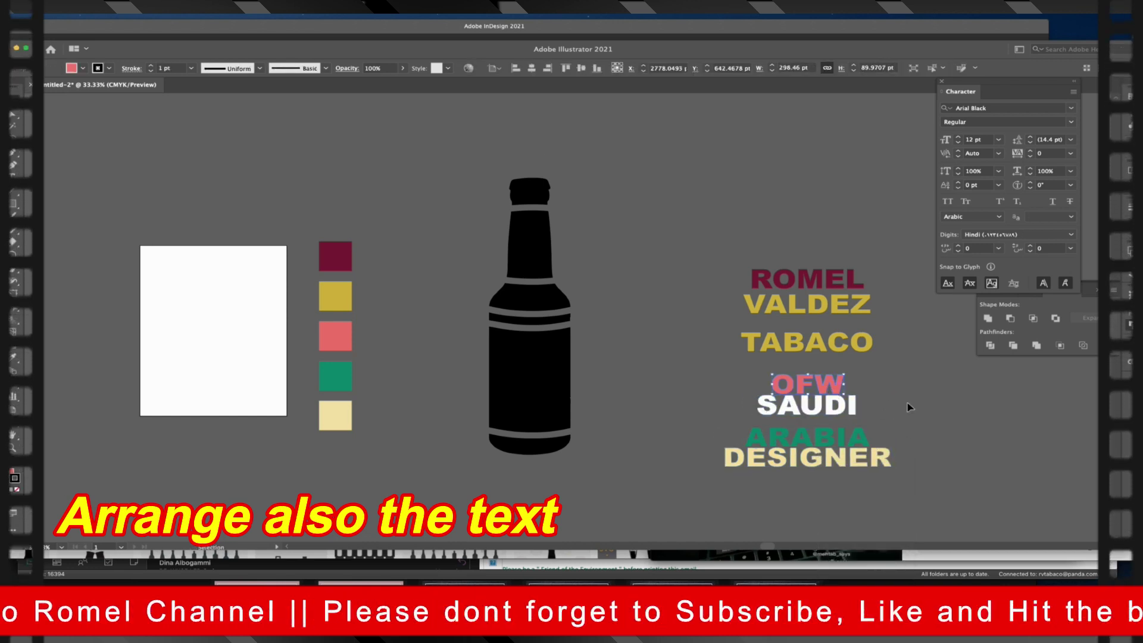
{"action": "key", "text": "shift+Up"}
{"action": "key", "text": "shift+Up"}
{"action": "key", "text": "shift+Up"}
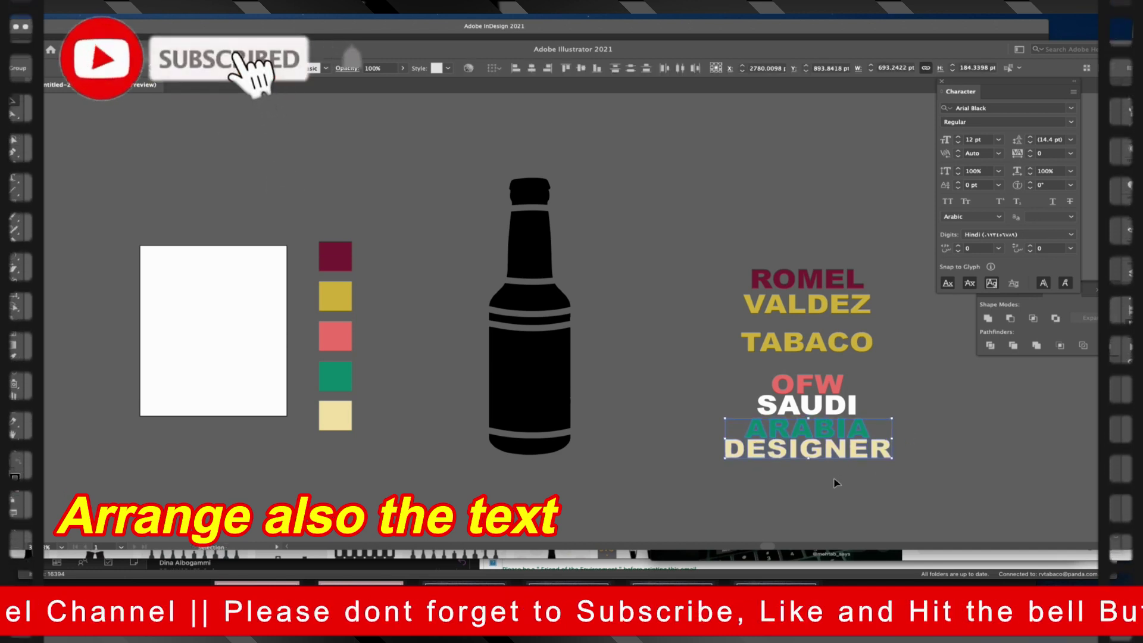
{"action": "key", "text": "Left"}
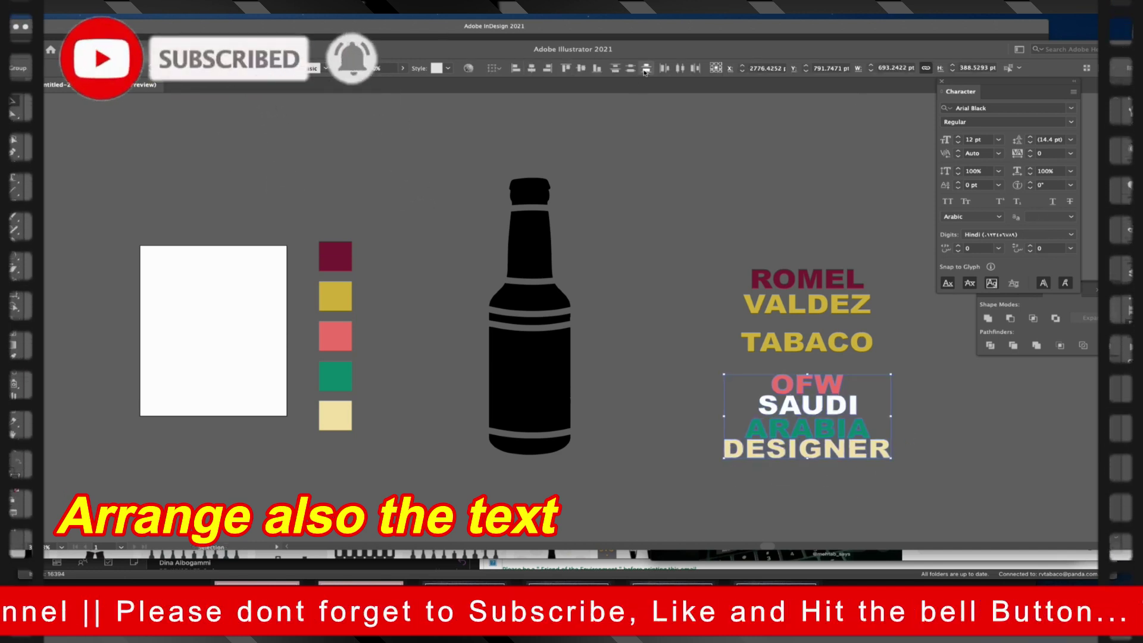
{"action": "left_click", "coordinate": [954, 448]}
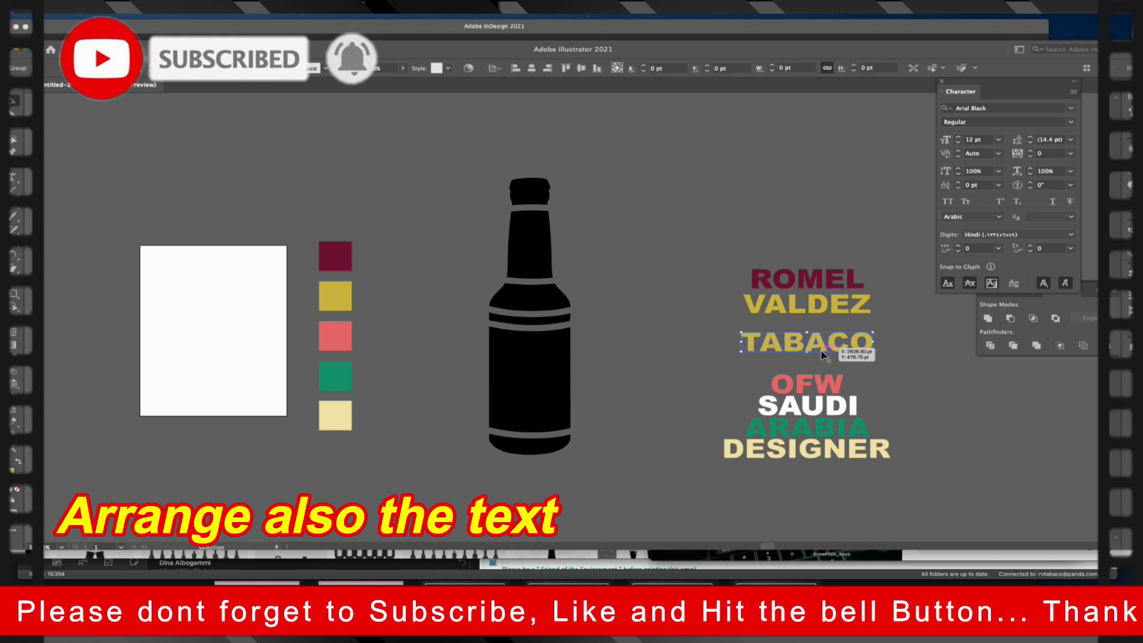
{"action": "double_click", "coordinate": [839, 306]}
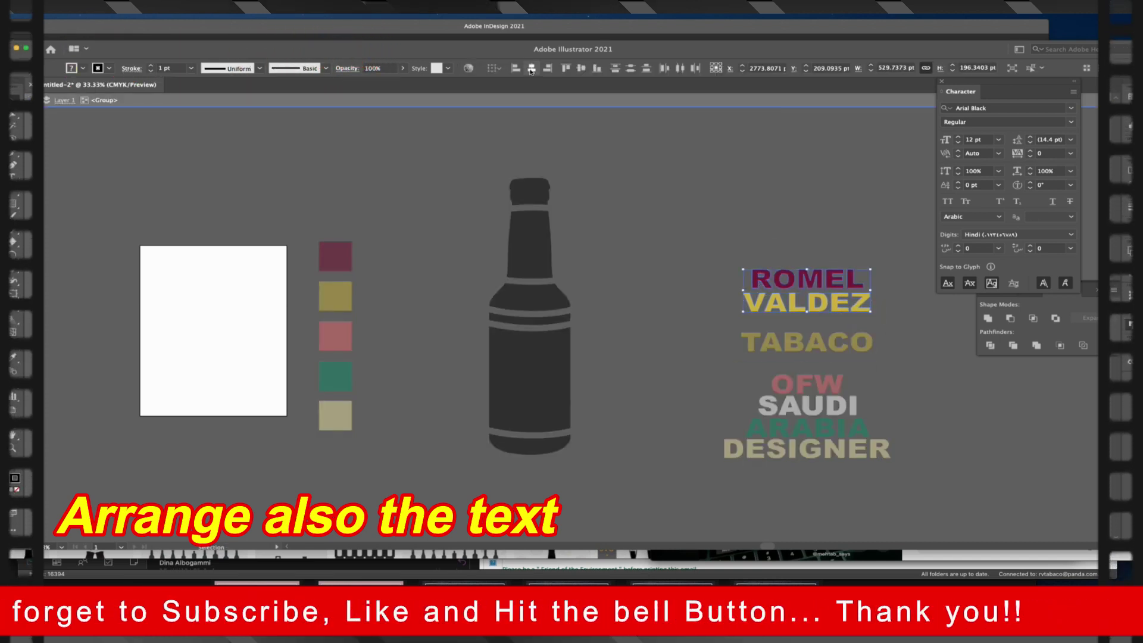
{"action": "double_click", "coordinate": [671, 206]}
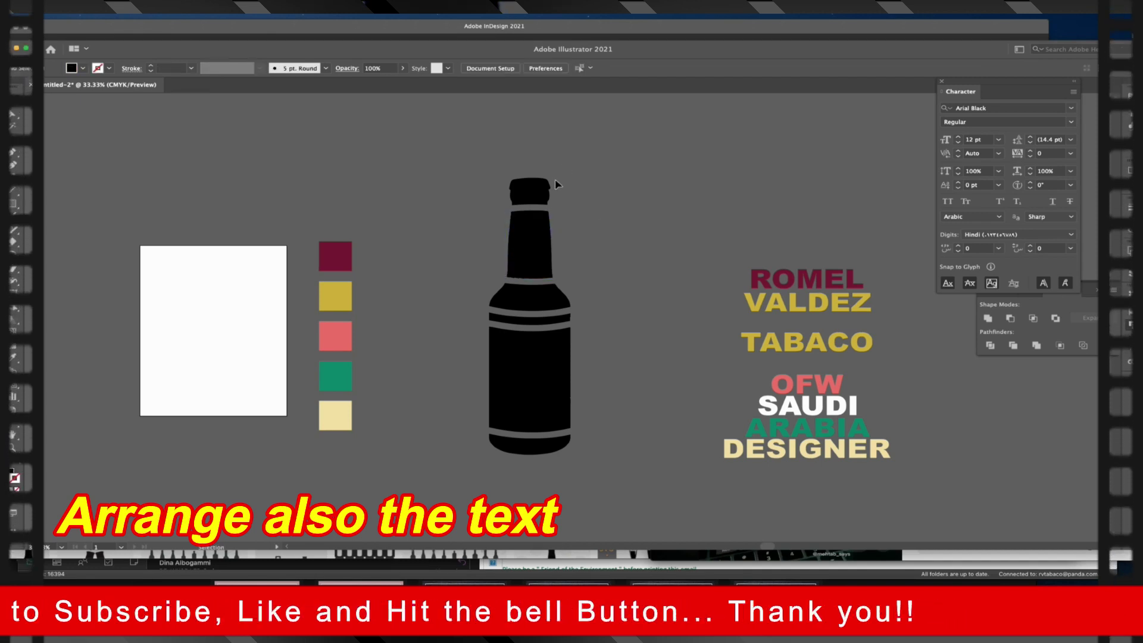
{"action": "left_click_drag", "start_coordinate": [561, 158], "coordinate": [469, 501]}
{"action": "right_click", "coordinate": [523, 392]}
{"action": "mouse_move", "coordinate": [562, 512]}
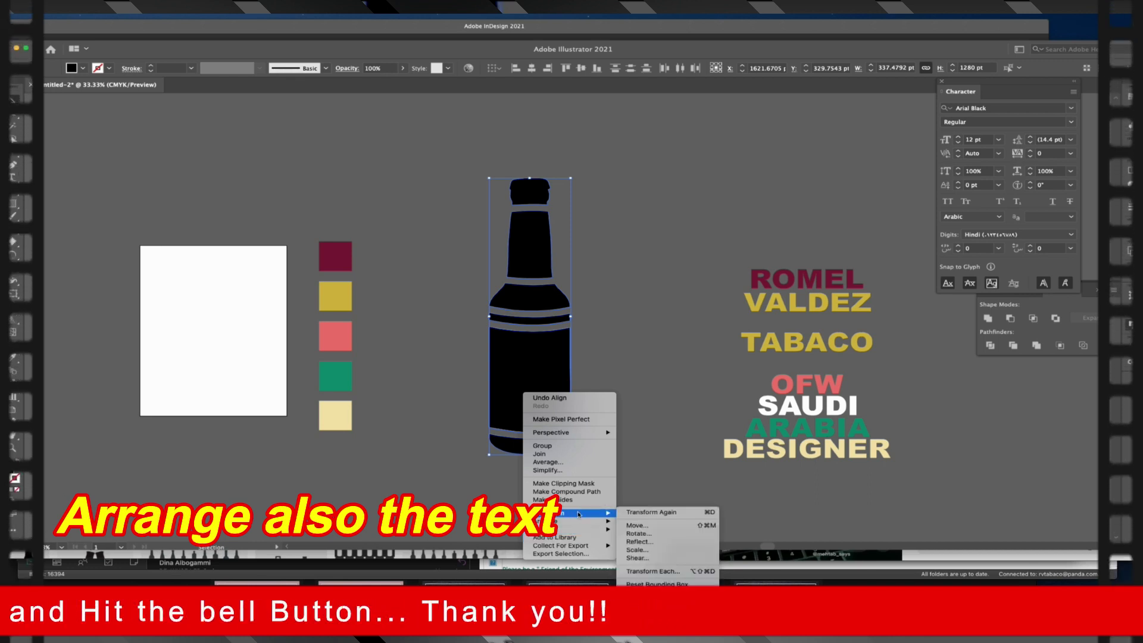
{"action": "left_click", "coordinate": [652, 573]}
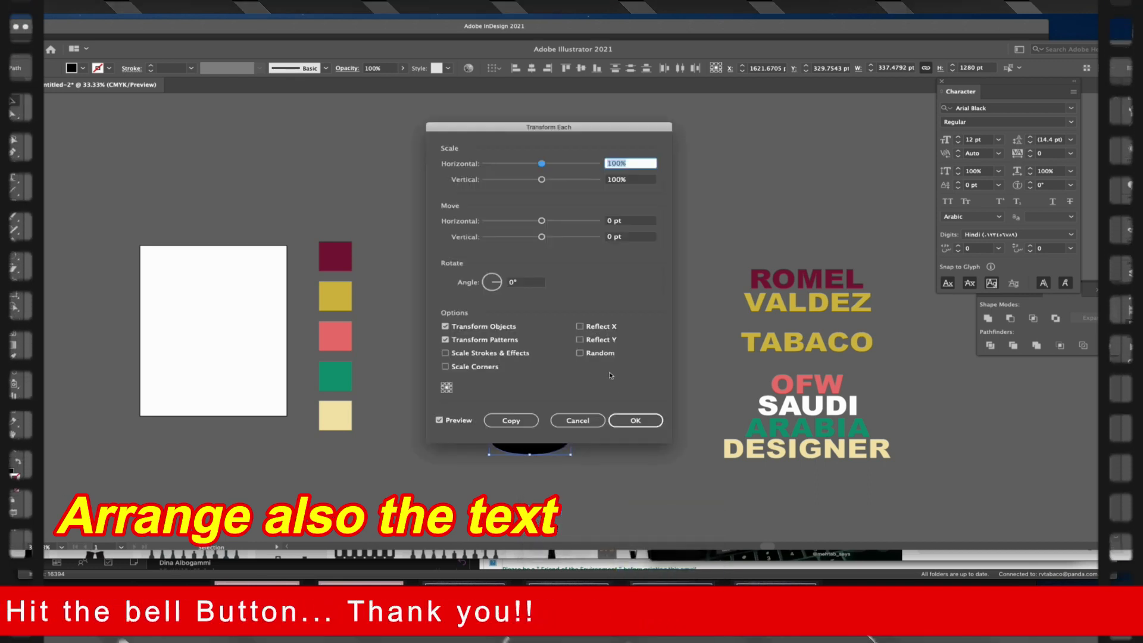
{"action": "left_click", "coordinate": [582, 416]}
{"action": "left_click", "coordinate": [798, 284], "text": "shift"}
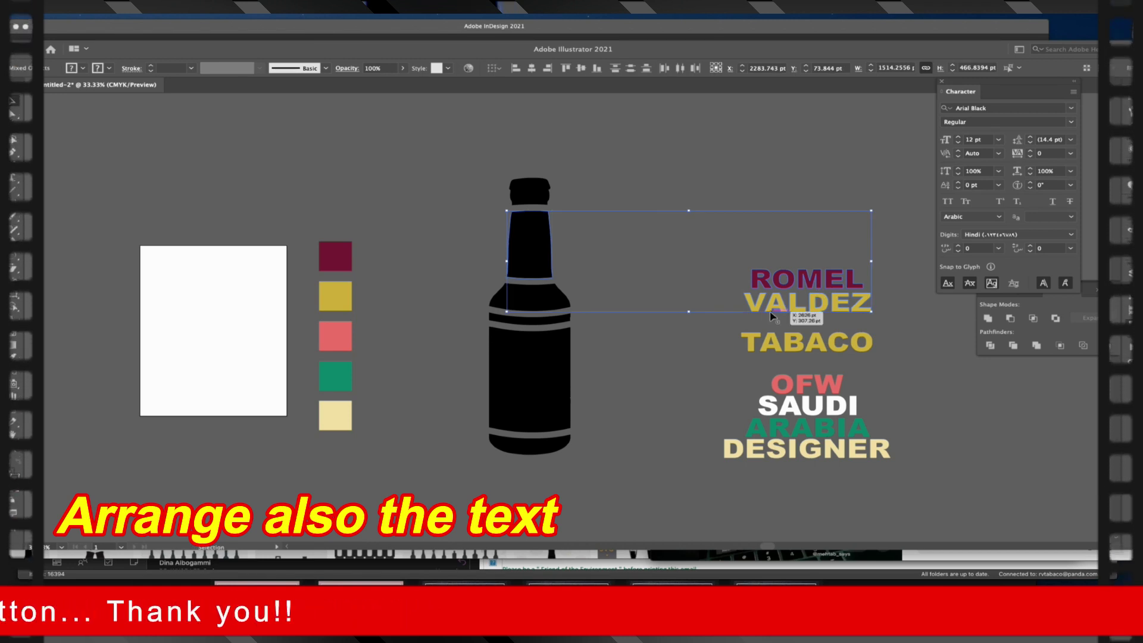
{"action": "key", "text": "a"}
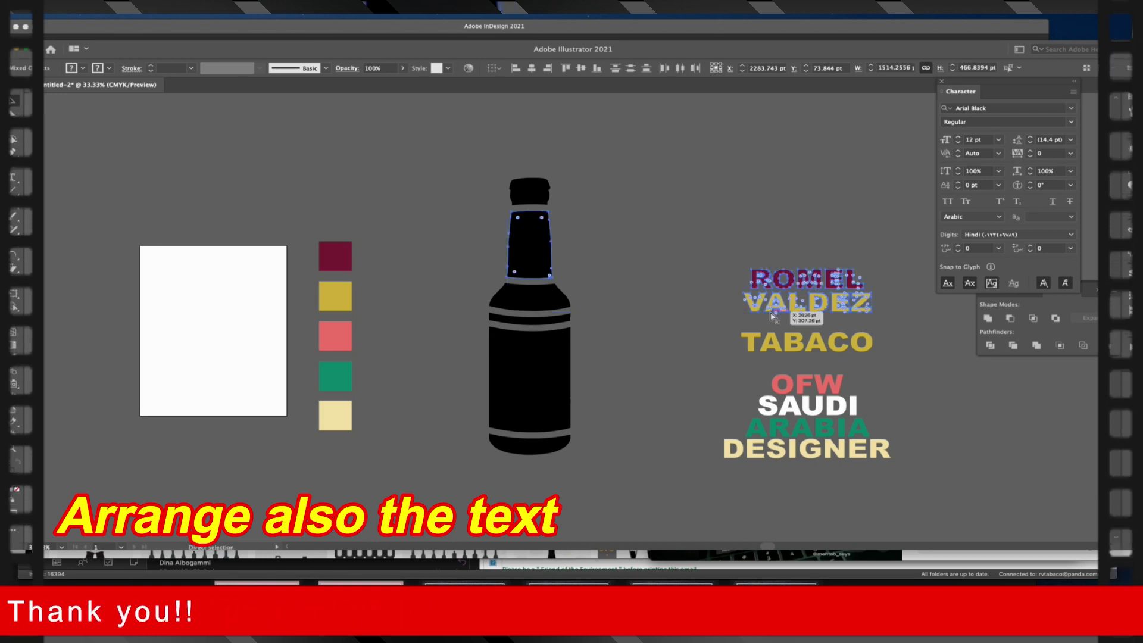
{"action": "key", "text": "v"}
{"action": "left_click", "coordinate": [601, 411]}
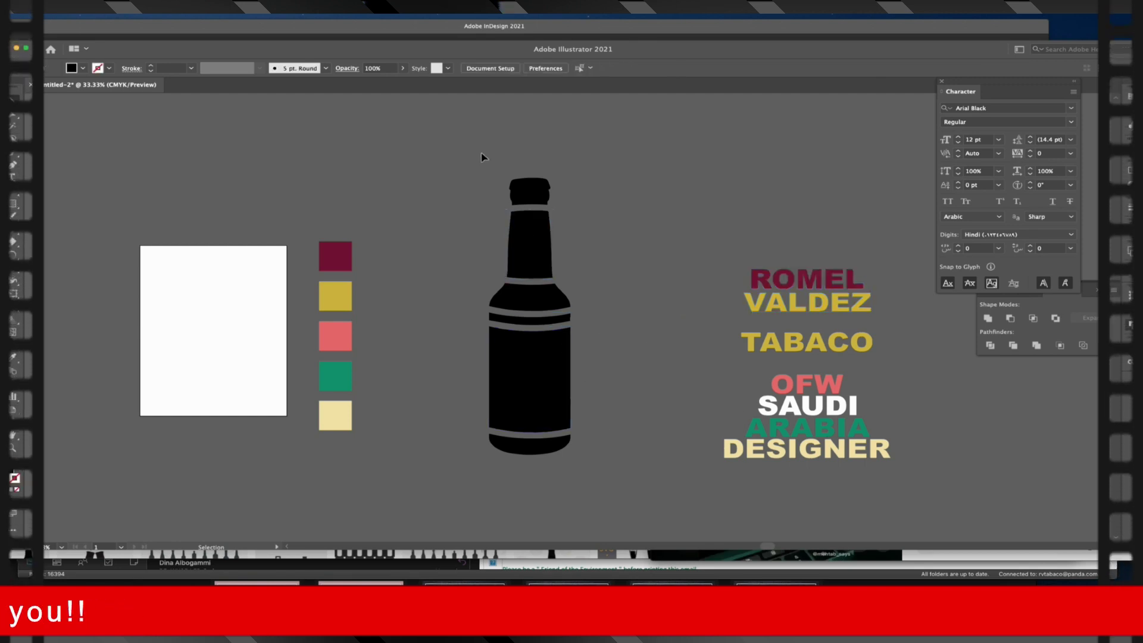
Bring the striped bottle in front of all other objects with Arrange > Bring to Front.
{"action": "left_click", "coordinate": [564, 373]}
{"action": "right_click", "coordinate": [567, 373]}
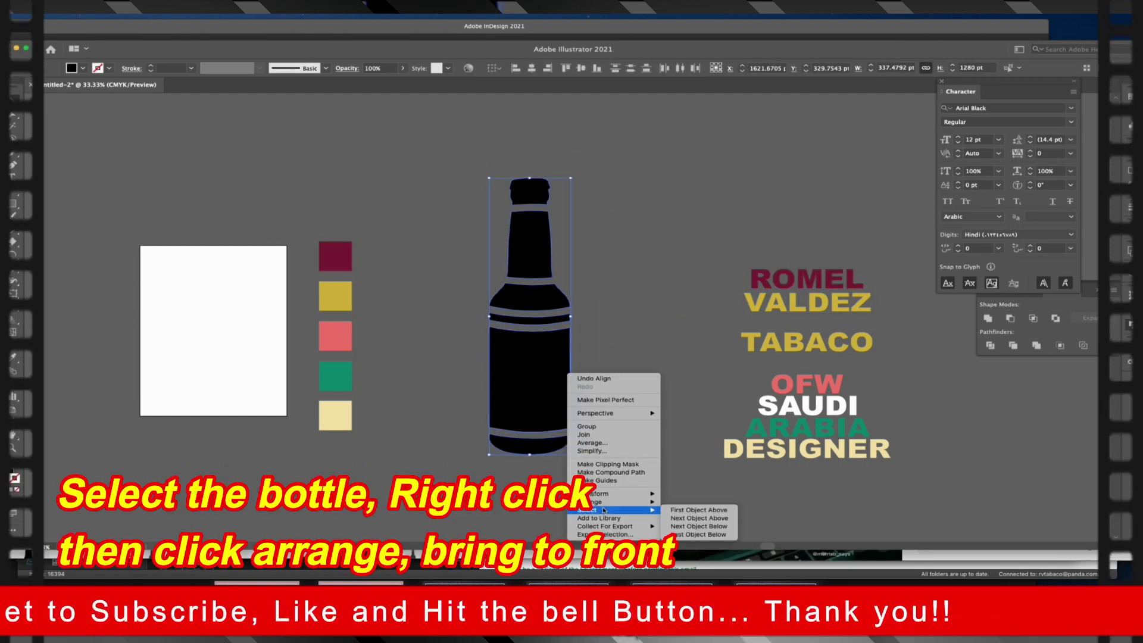
{"action": "mouse_move", "coordinate": [612, 502]}
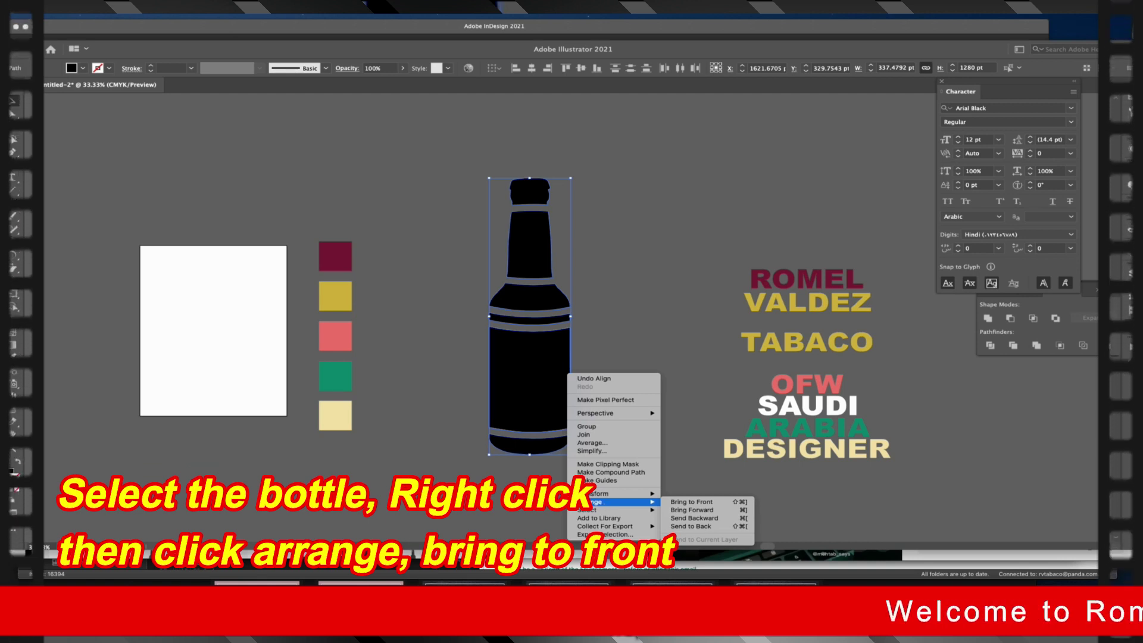
{"action": "left_click", "coordinate": [690, 501]}
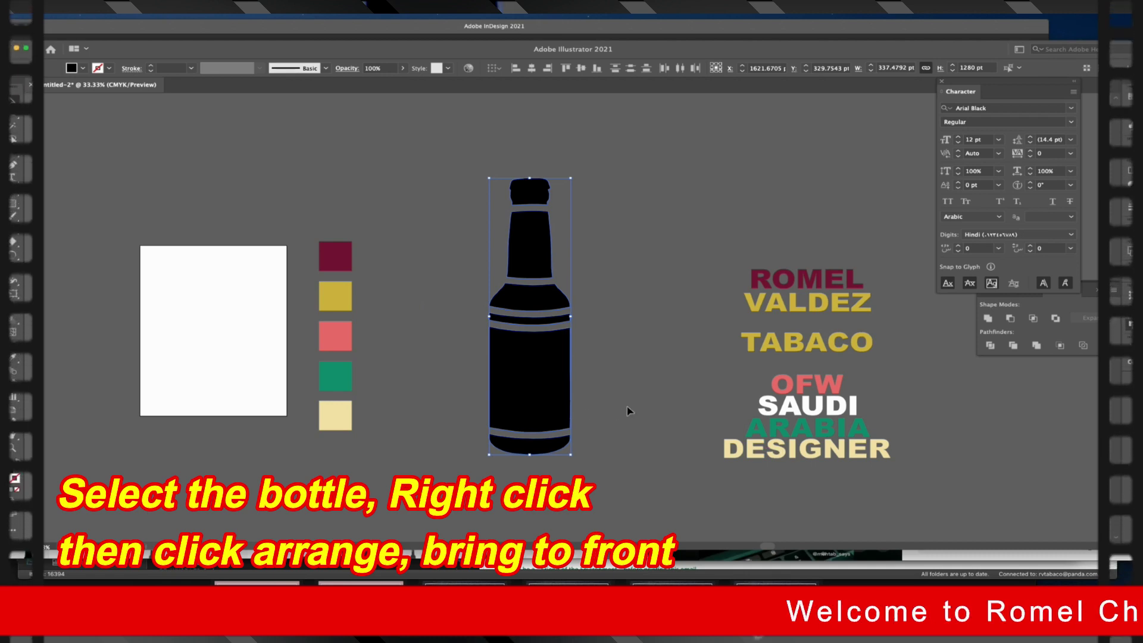
{"action": "left_click", "coordinate": [821, 416]}
{"action": "left_click_drag", "start_coordinate": [933, 416], "coordinate": [848, 407]}
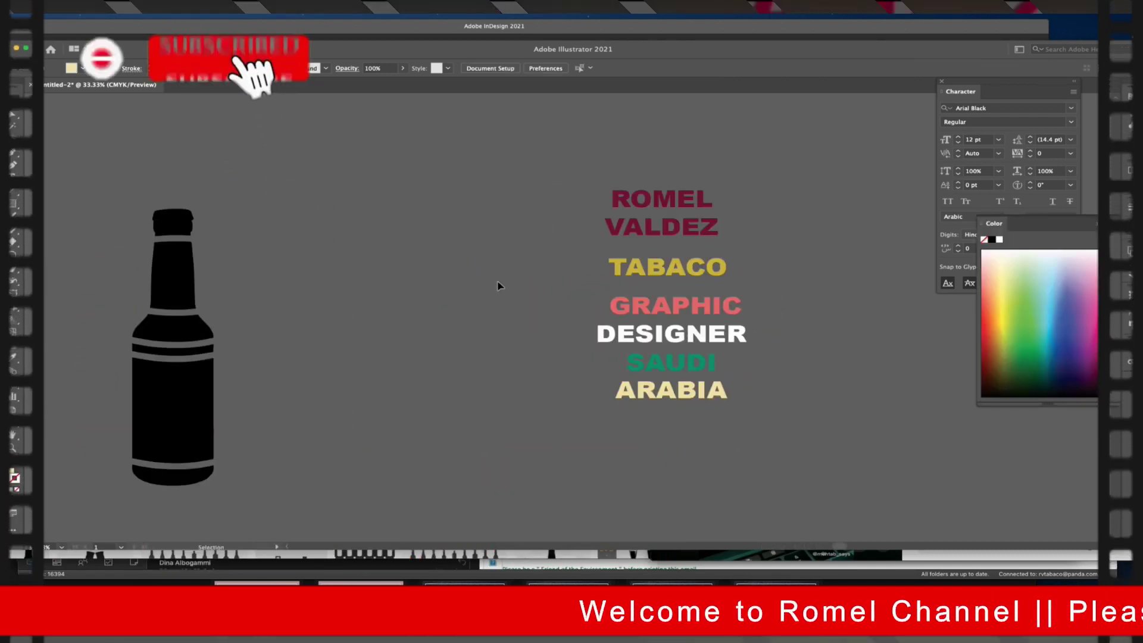
{"action": "mouse_move", "coordinate": [607, 179]}
{"action": "left_mouse_down"}
{"action": "mouse_move", "coordinate": [762, 392]}
{"action": "mouse_move", "coordinate": [592, 381]}
{"action": "left_mouse_up"}
{"action": "left_click", "coordinate": [630, 275]}
{"action": "left_click", "coordinate": [595, 244]}
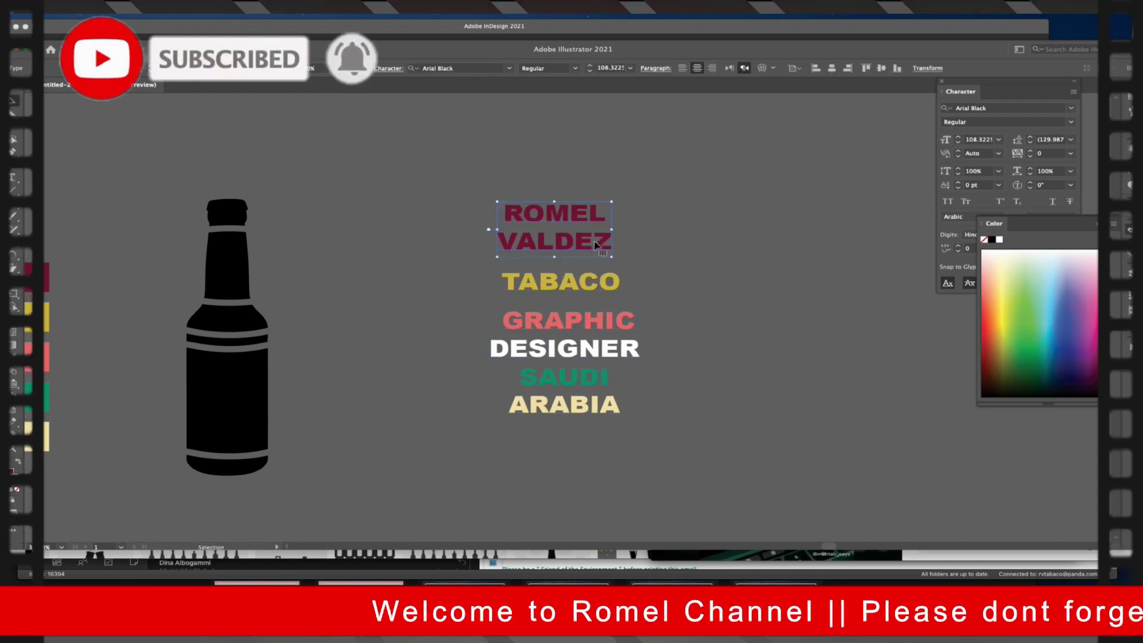
{"action": "left_click", "coordinate": [566, 348]}
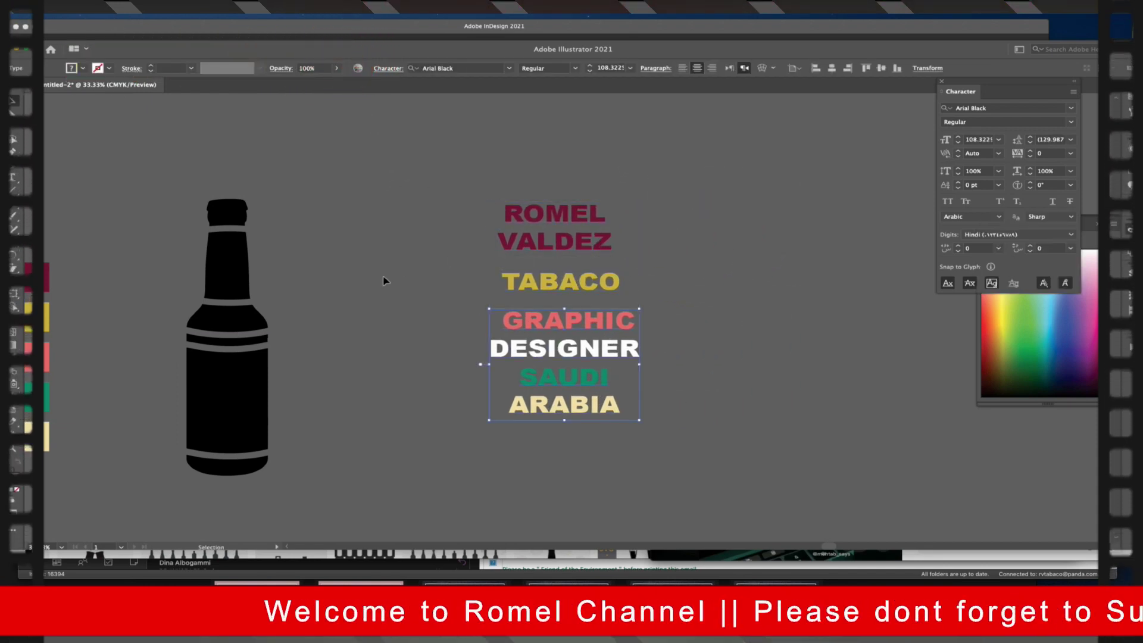
{"action": "left_click", "coordinate": [357, 276]}
Select the bottle and pan to reveal the artboard and colour swatches.
{"action": "left_click", "coordinate": [201, 272]}
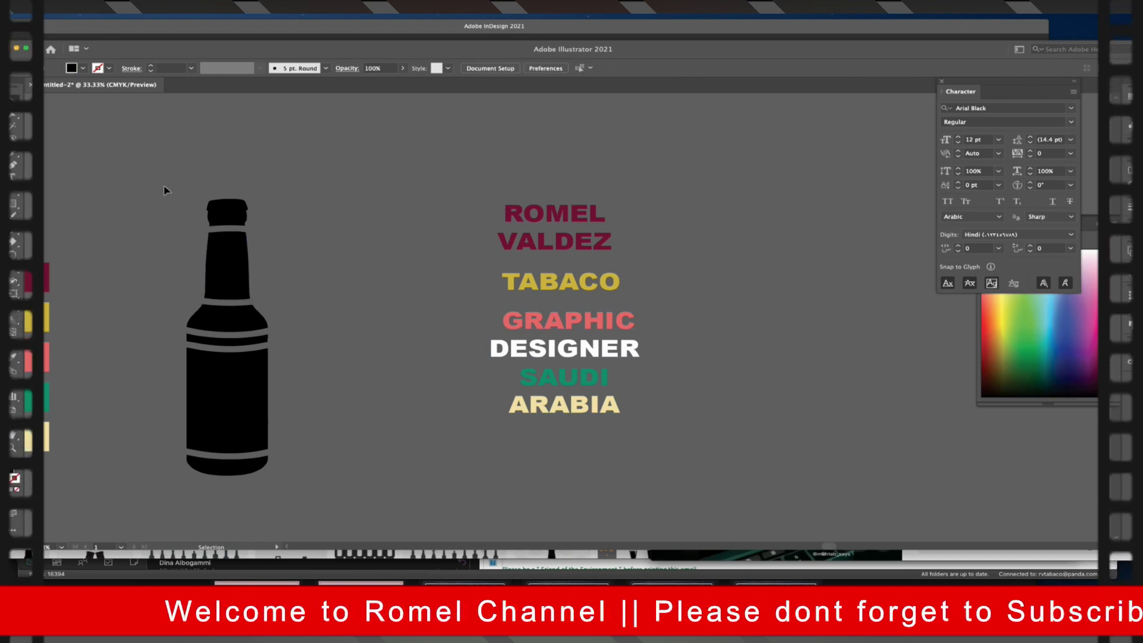
{"action": "left_click_drag", "start_coordinate": [163, 187], "coordinate": [299, 313]}
{"action": "left_click_drag", "start_coordinate": [218, 345], "coordinate": [400, 344]}
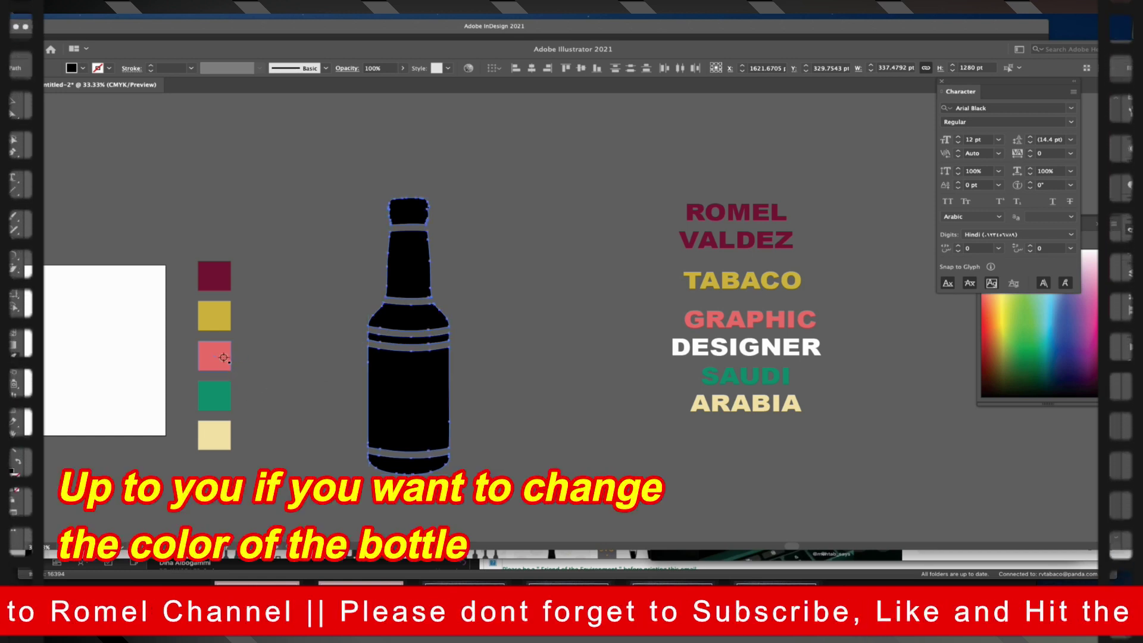
Fill the bottle with the light yellow swatch, colour ARABIA green, then deselect.
{"action": "left_click", "coordinate": [216, 433]}
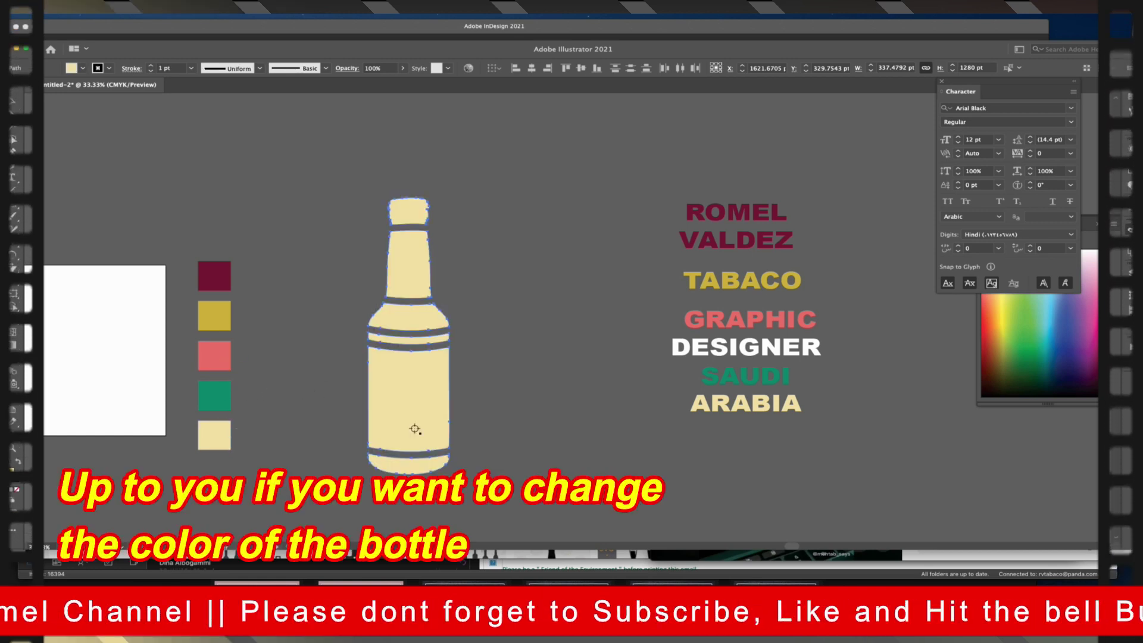
{"action": "double_click", "coordinate": [724, 405]}
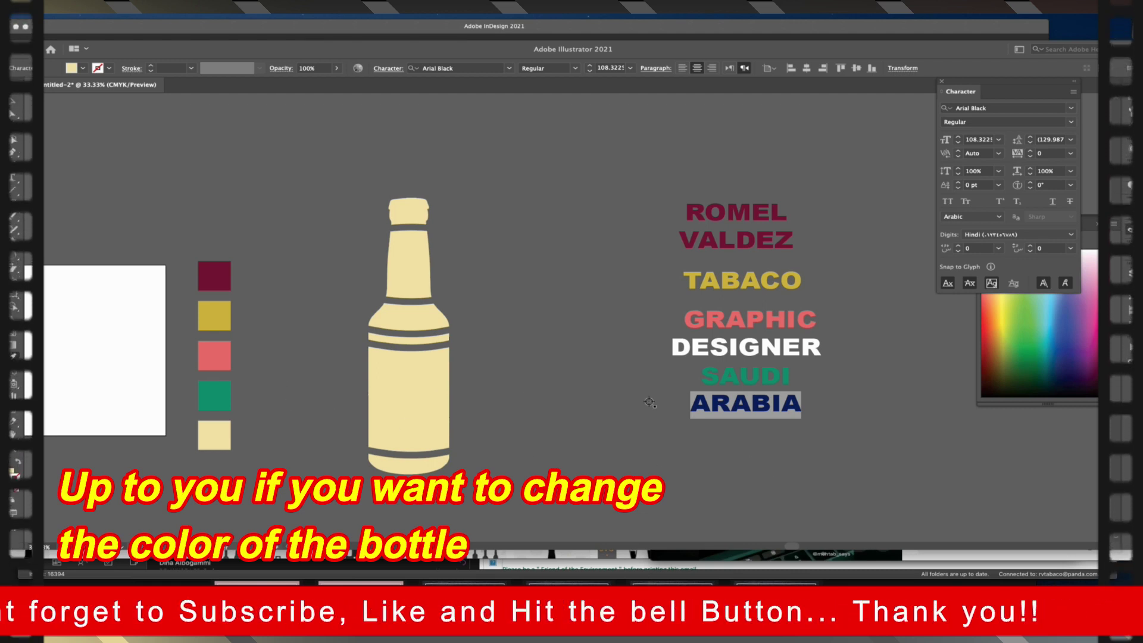
{"action": "left_click", "coordinate": [214, 396]}
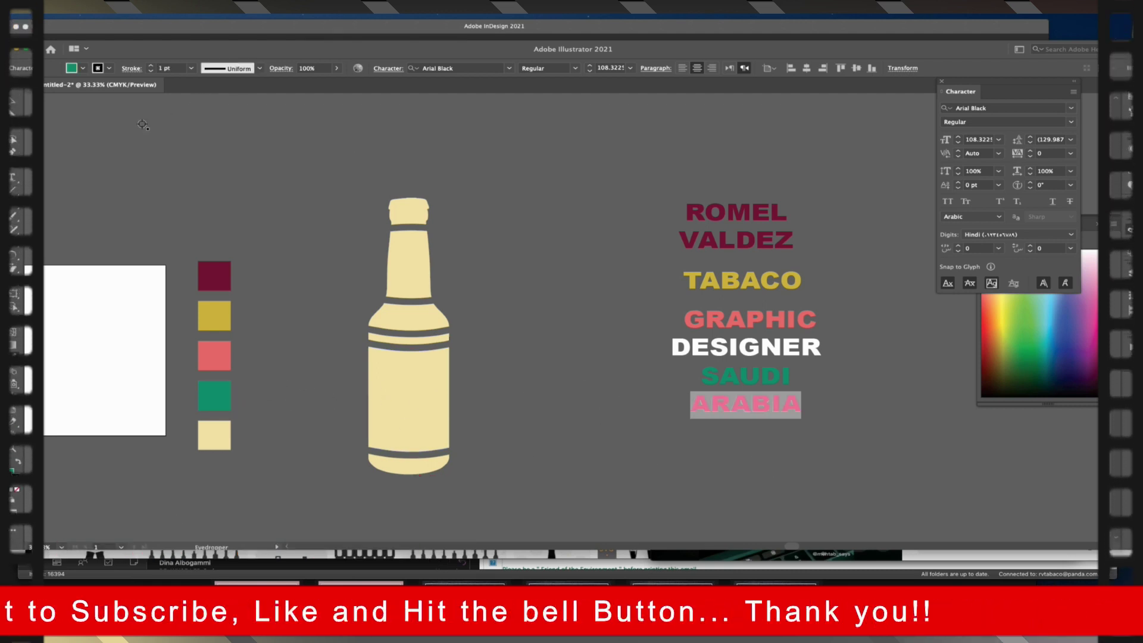
{"action": "key", "text": "v"}
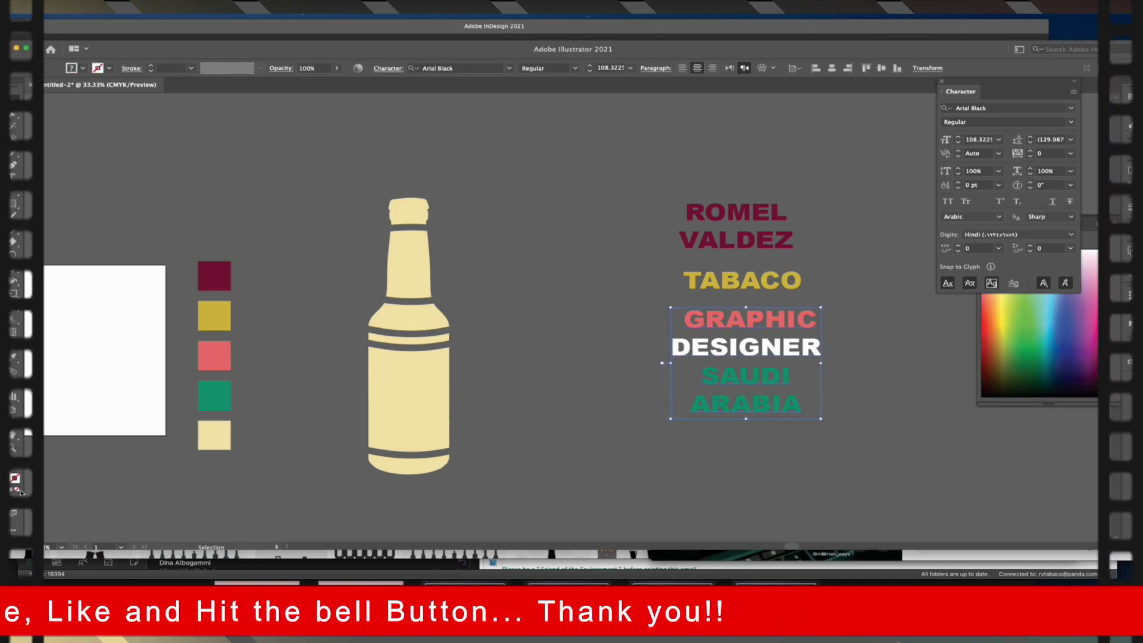
{"action": "left_click", "coordinate": [137, 491]}
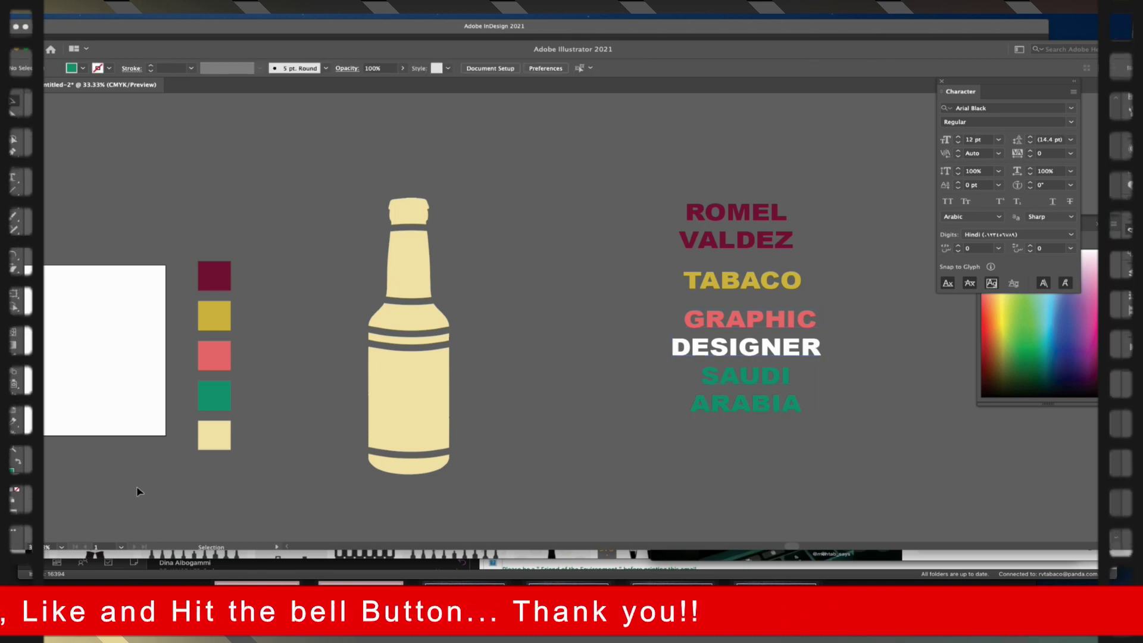
{"action": "left_click", "coordinate": [801, 407]}
{"action": "left_click", "coordinate": [834, 415]}
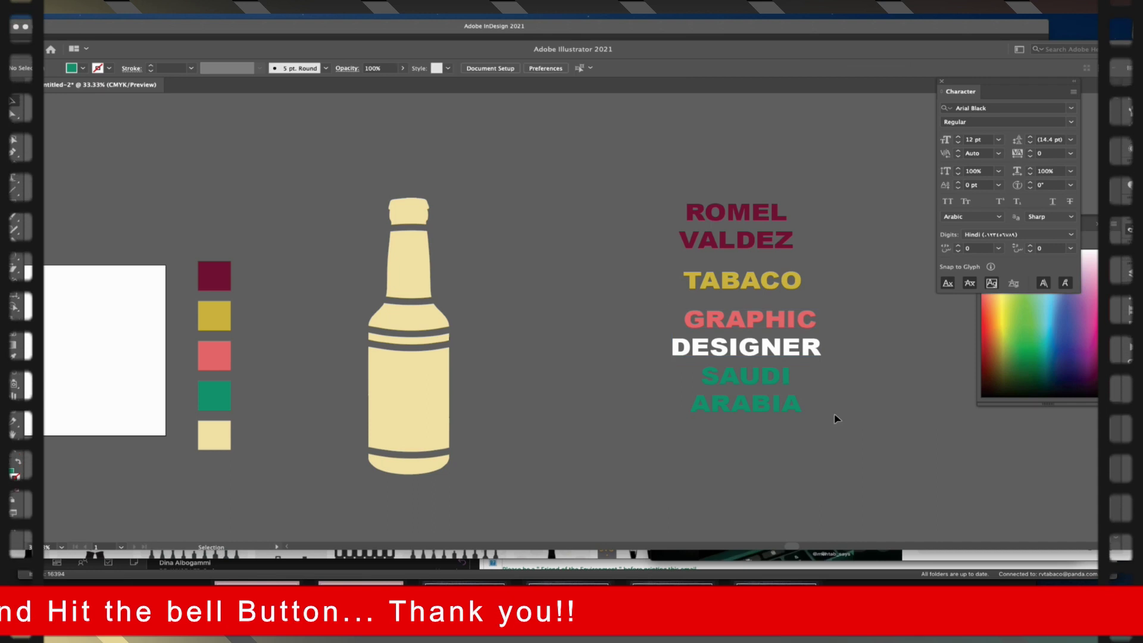
{"action": "left_click", "coordinate": [762, 405]}
{"action": "key", "text": "ctrl+a"}
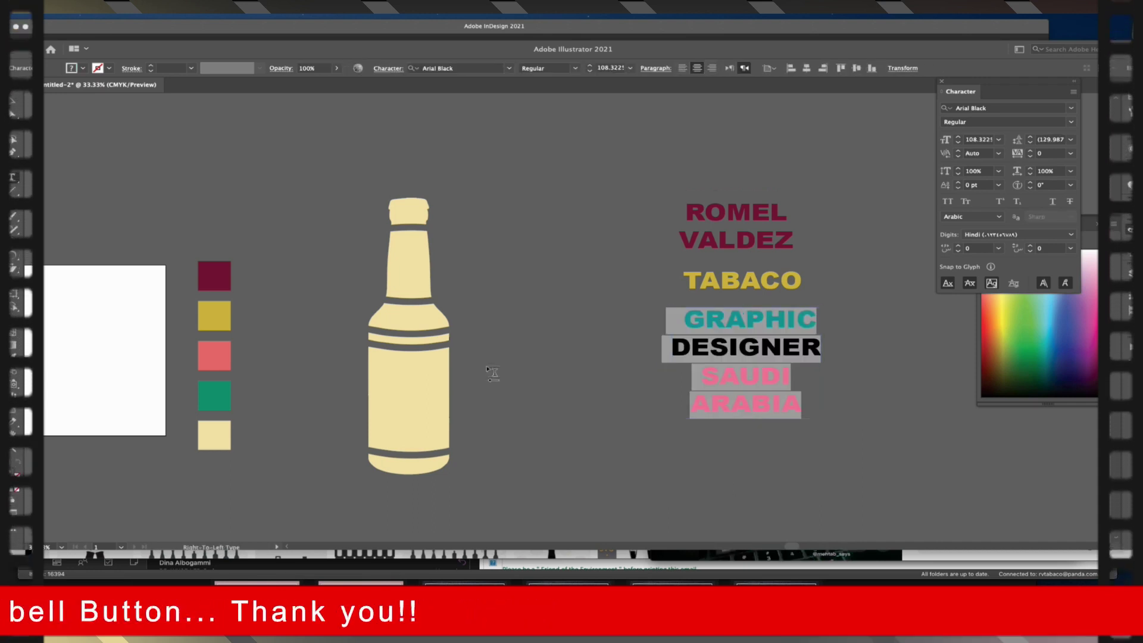
{"action": "key", "text": "Escape"}
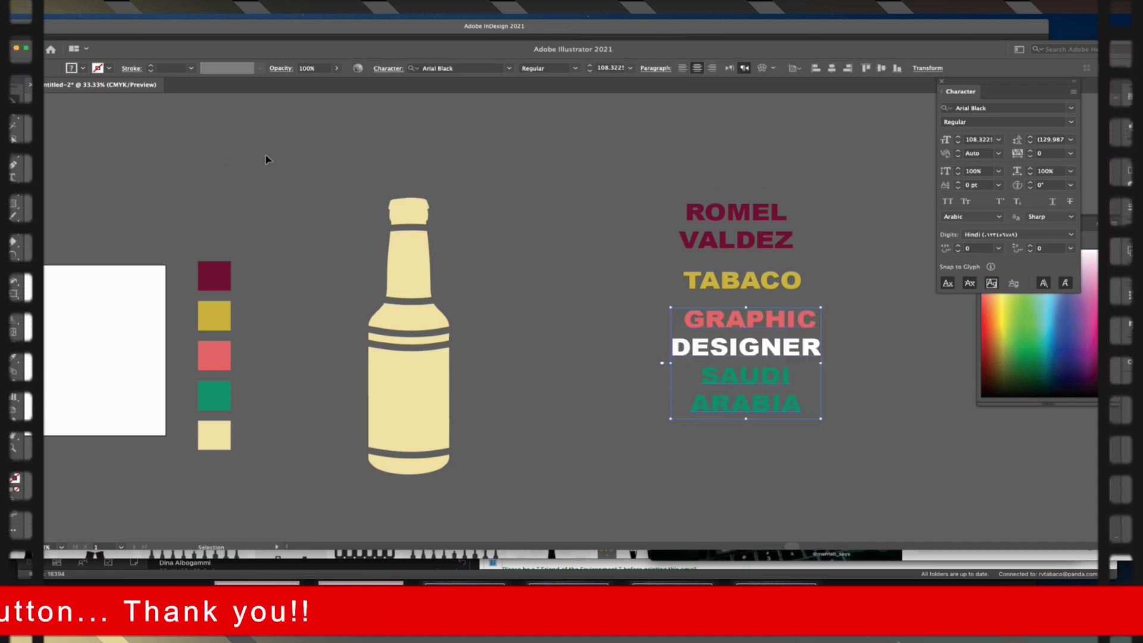
{"action": "left_click", "coordinate": [265, 159]}
{"action": "left_click", "coordinate": [710, 207]}
{"action": "left_click", "coordinate": [676, 277]}
{"action": "left_click", "coordinate": [784, 352]}
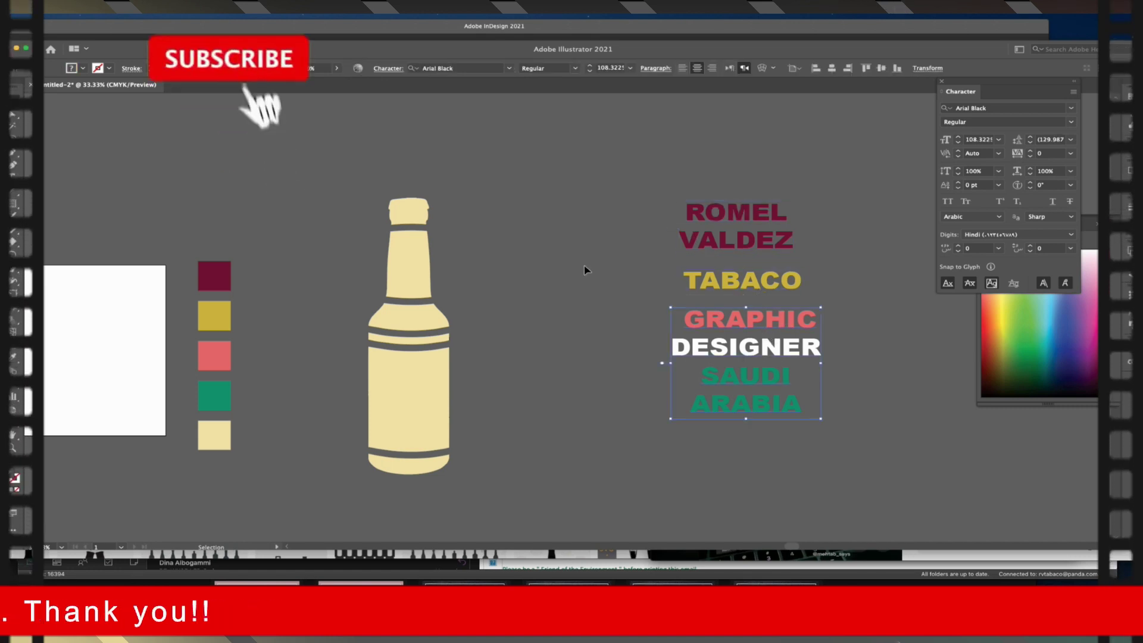
Tighten the GRAPHIC DESIGNER SAUDI ARABIA leading to 117 pt, then lower it further.
{"action": "double_click", "coordinate": [784, 353]}
{"action": "key", "text": "ctrl+a"}
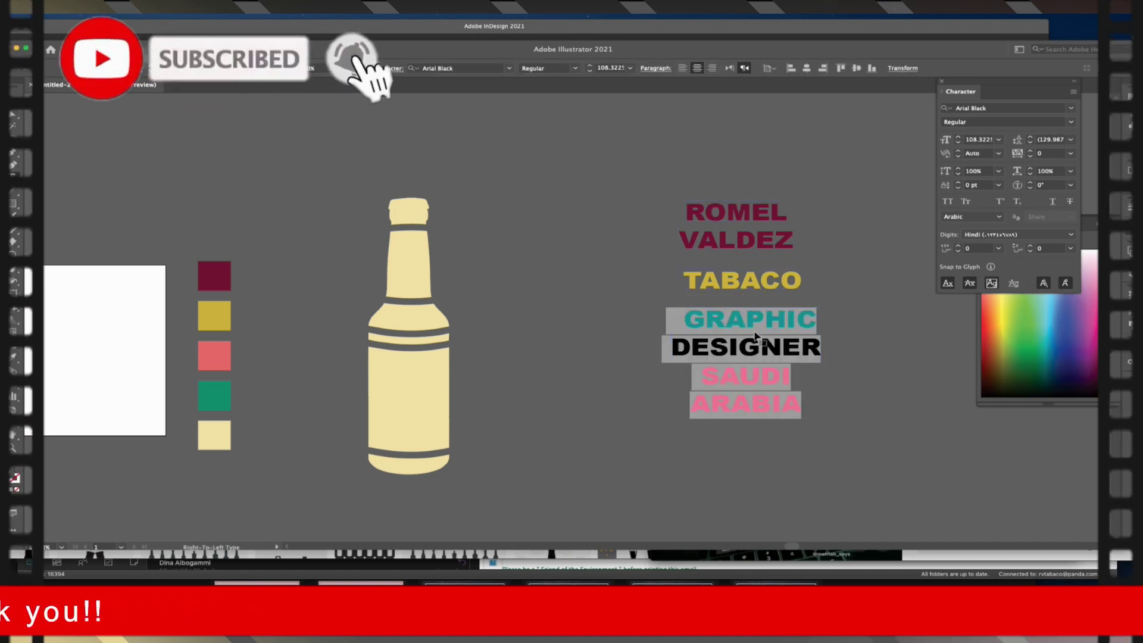
{"action": "left_click", "coordinate": [1051, 140]}
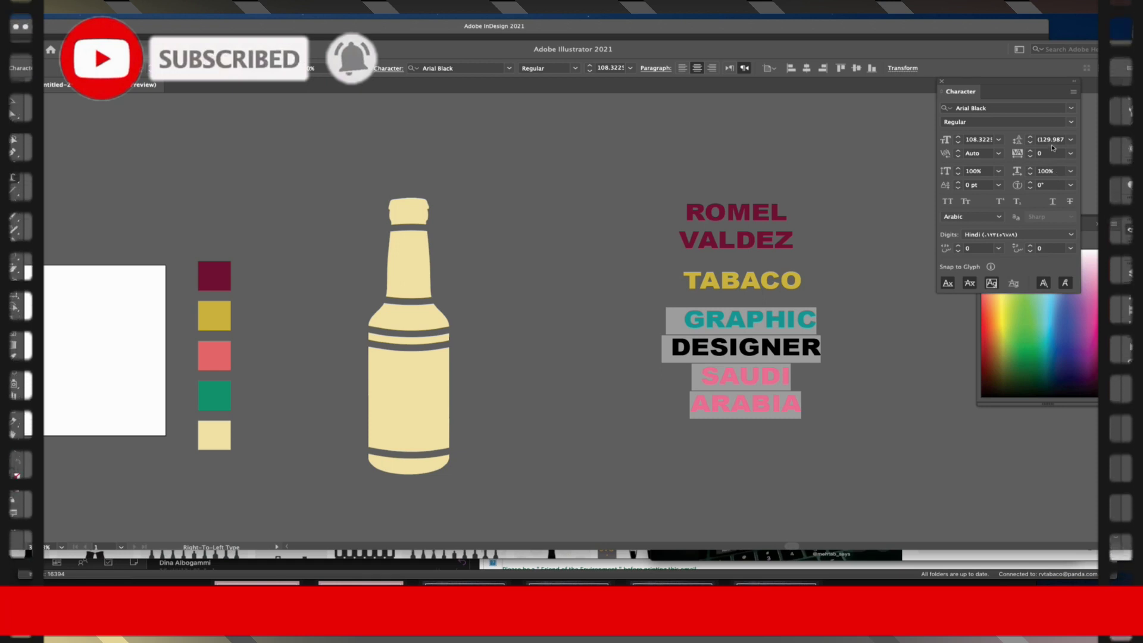
{"action": "type", "text": "117"}
{"action": "key", "text": "Return"}
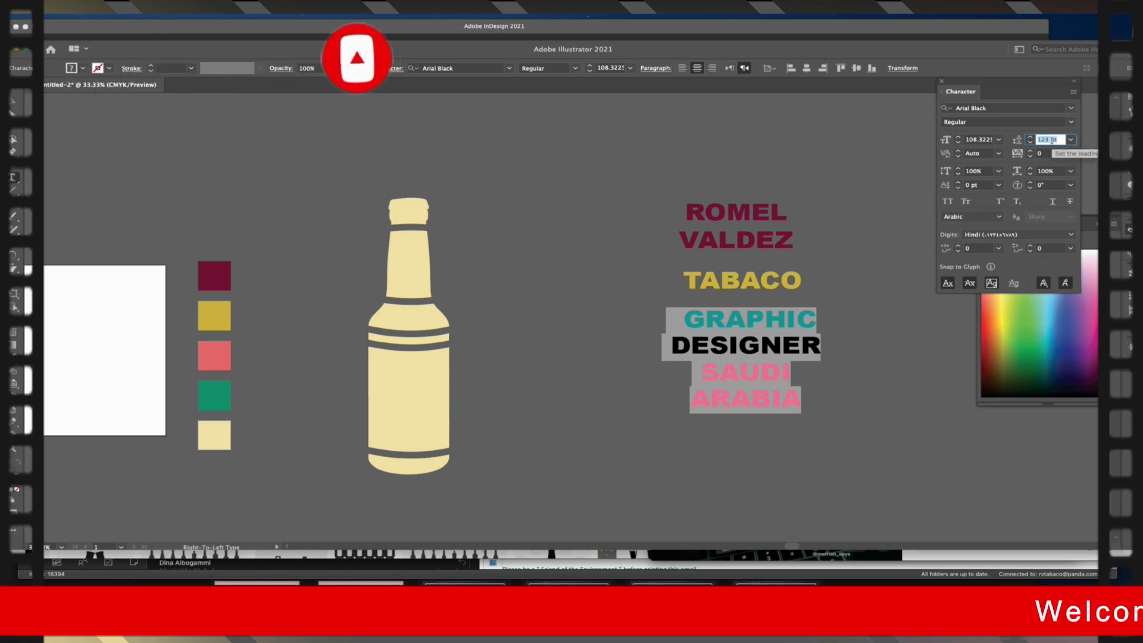
{"action": "scroll", "coordinate": [1052, 139], "scroll_direction": "down", "scroll_amount": 2}
{"action": "scroll", "coordinate": [1051, 140], "scroll_direction": "down", "scroll_amount": 4}
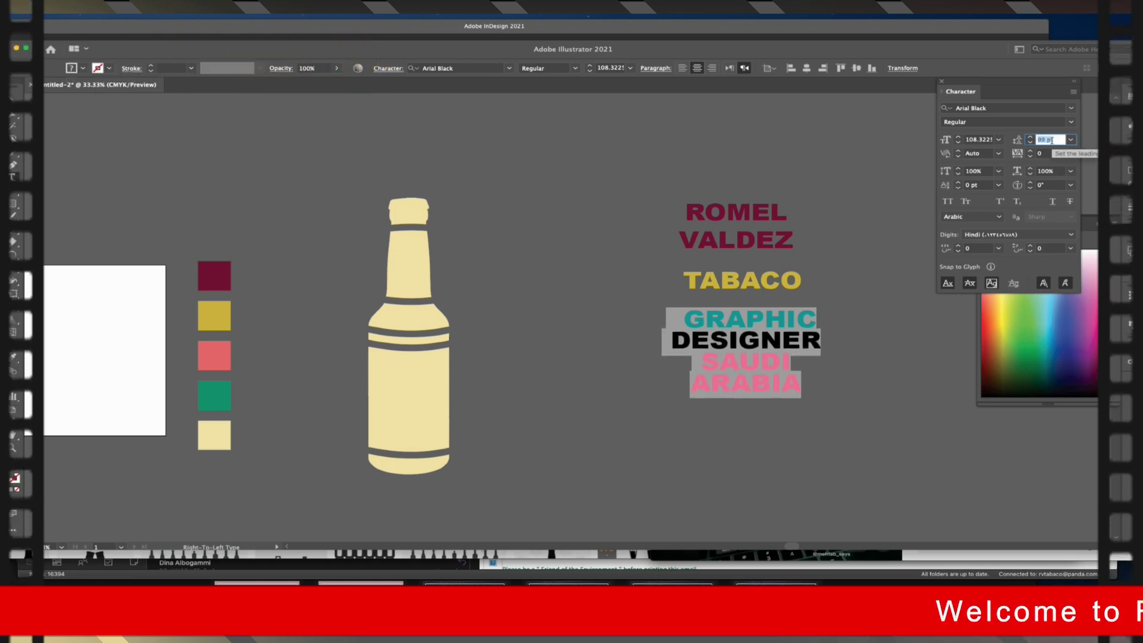
{"action": "scroll", "coordinate": [1051, 140], "scroll_direction": "down", "scroll_amount": 2}
{"action": "scroll", "coordinate": [1051, 140], "scroll_direction": "down", "scroll_amount": 3}
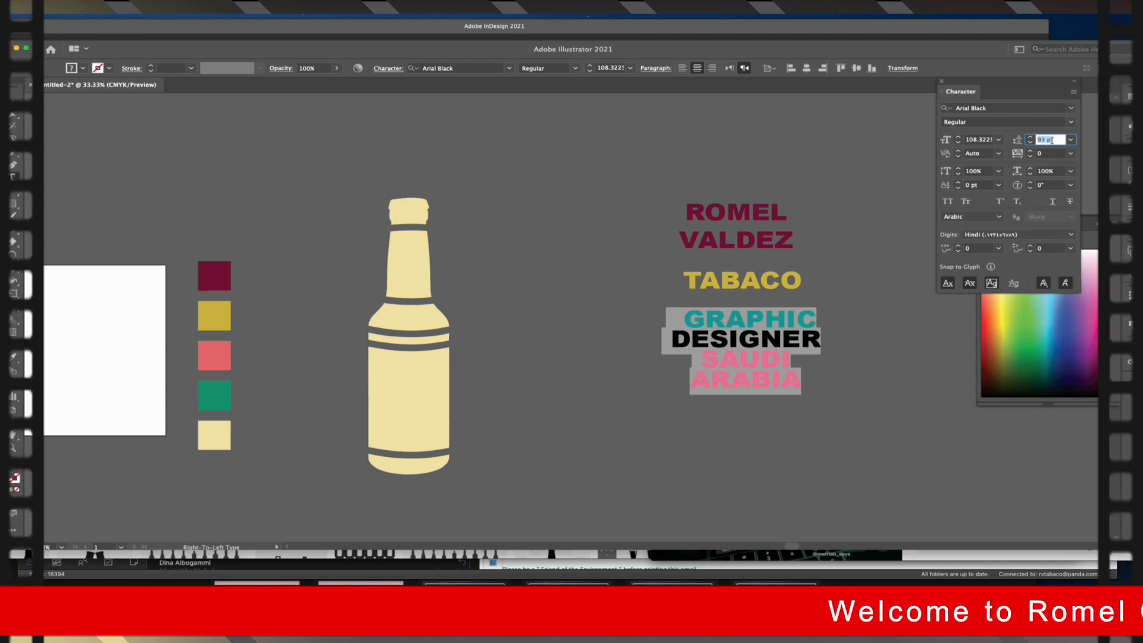
{"action": "left_click", "coordinate": [741, 211]}
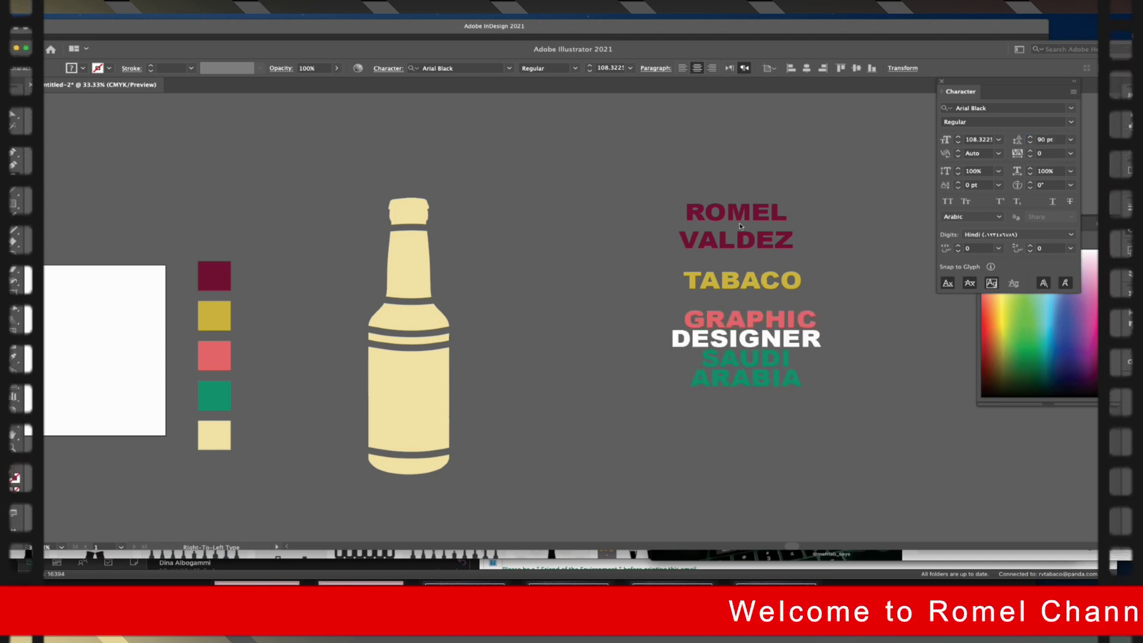
{"action": "key", "text": "ctrl+a"}
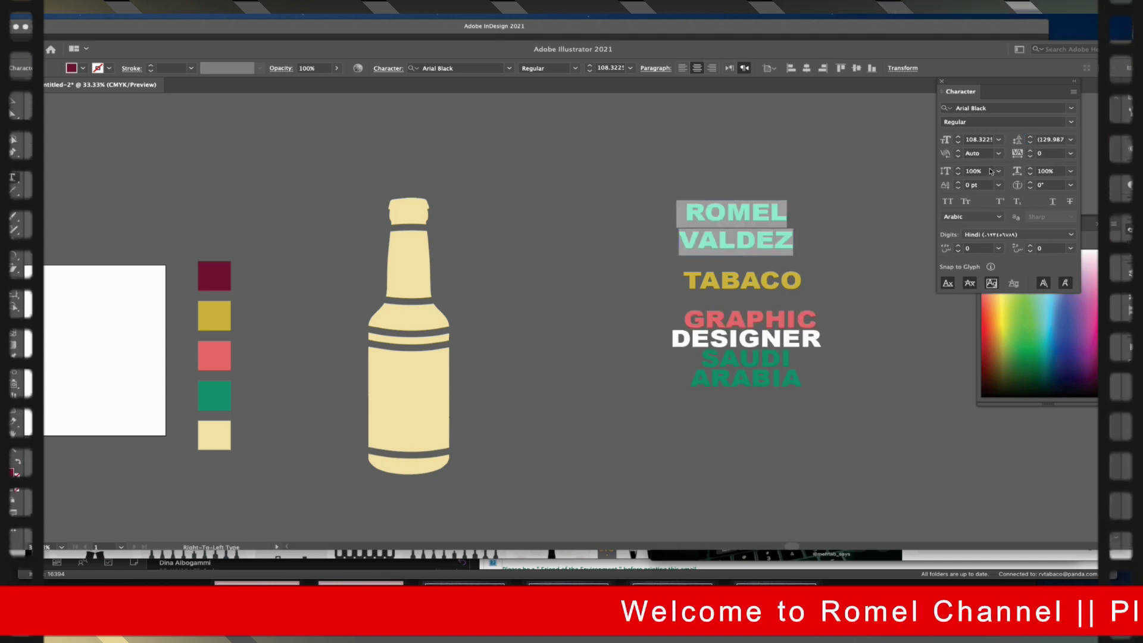
{"action": "left_click", "coordinate": [1044, 139]}
{"action": "type", "text": "90"}
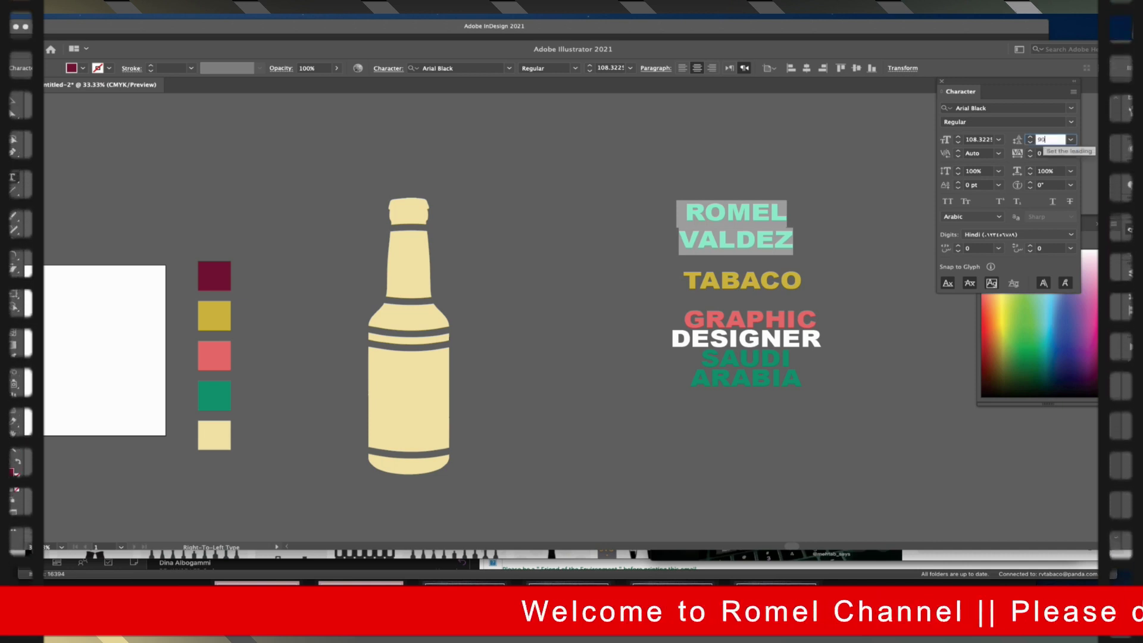
{"action": "key", "text": "Tab"}
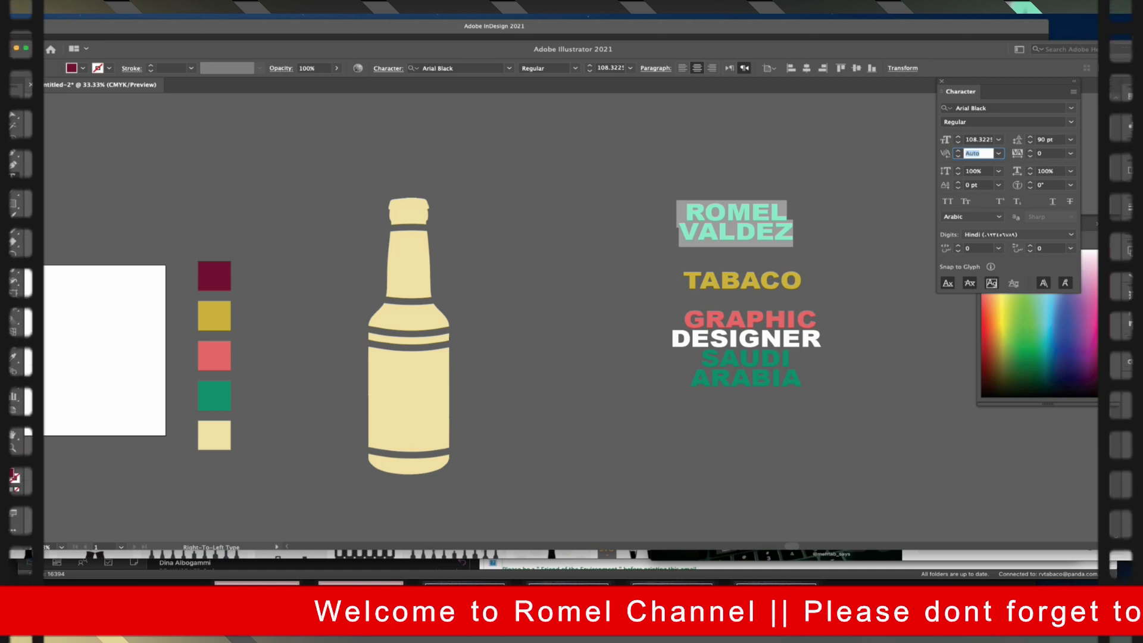
{"action": "key", "text": "Escape"}
Bring the cream bottle in front of everything with Arrange > Bring to Front, then deselect.
{"action": "left_click", "coordinate": [424, 430]}
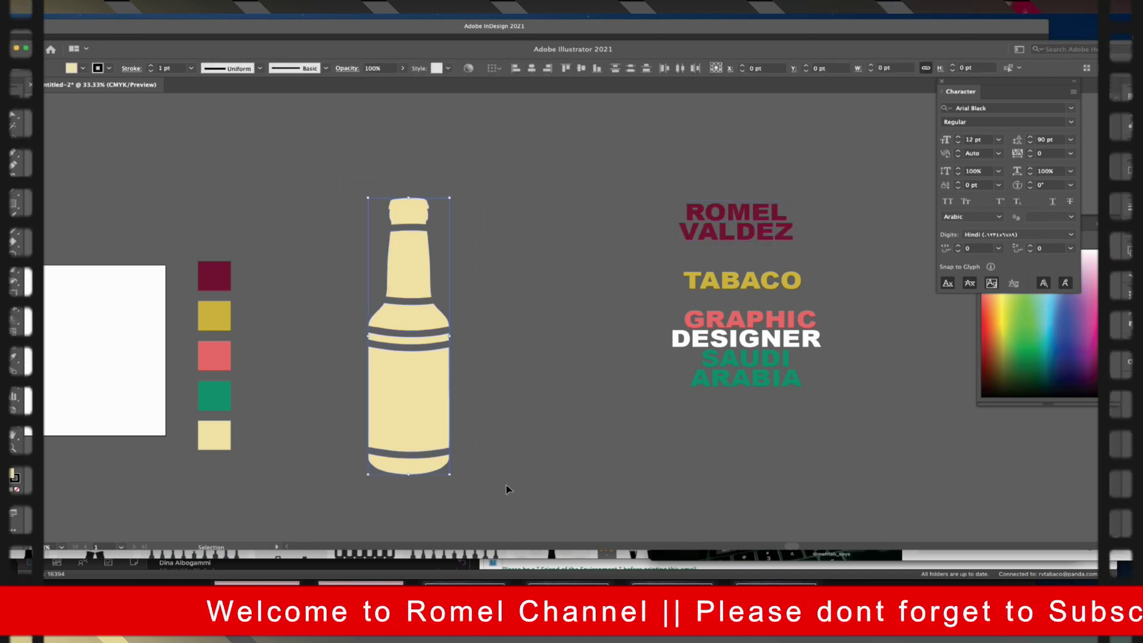
{"action": "right_click", "coordinate": [420, 397]}
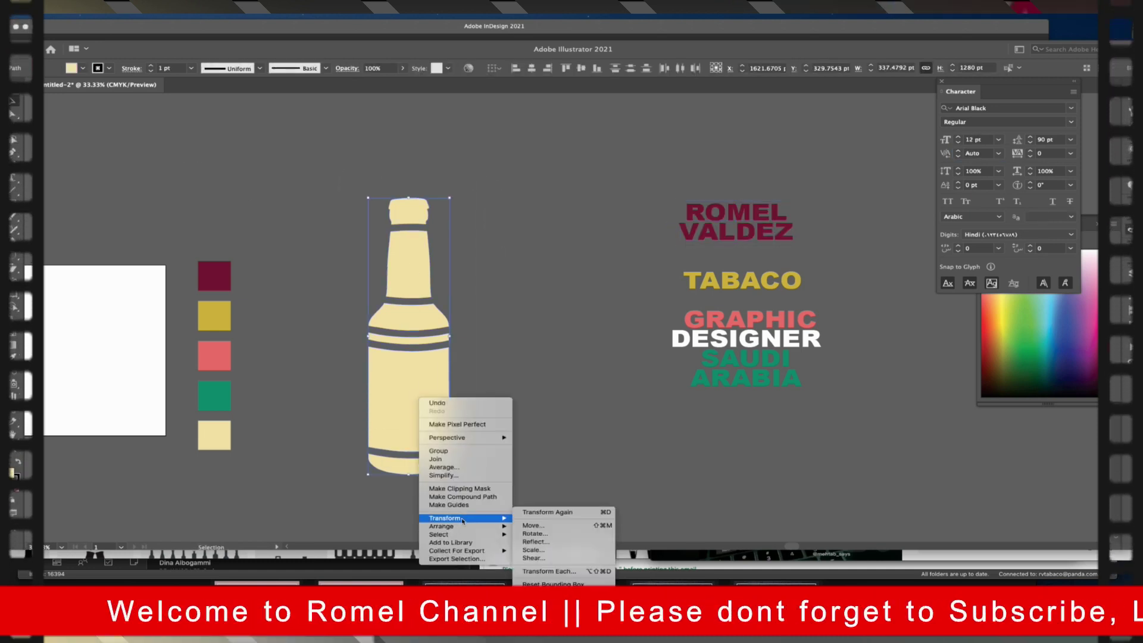
{"action": "mouse_move", "coordinate": [441, 526]}
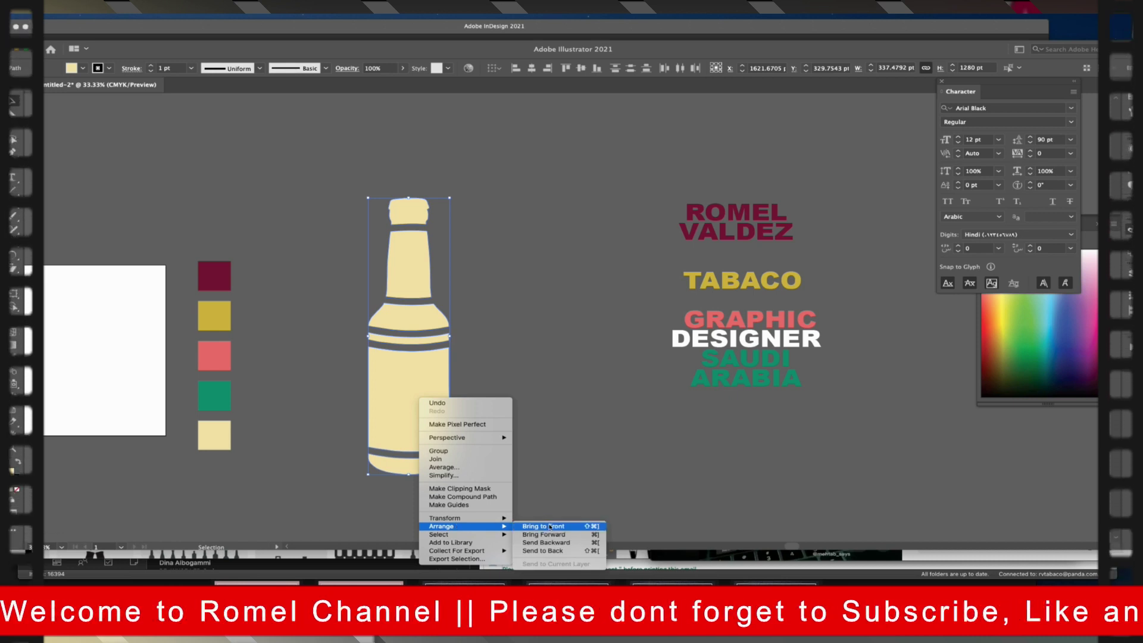
{"action": "left_click", "coordinate": [550, 527]}
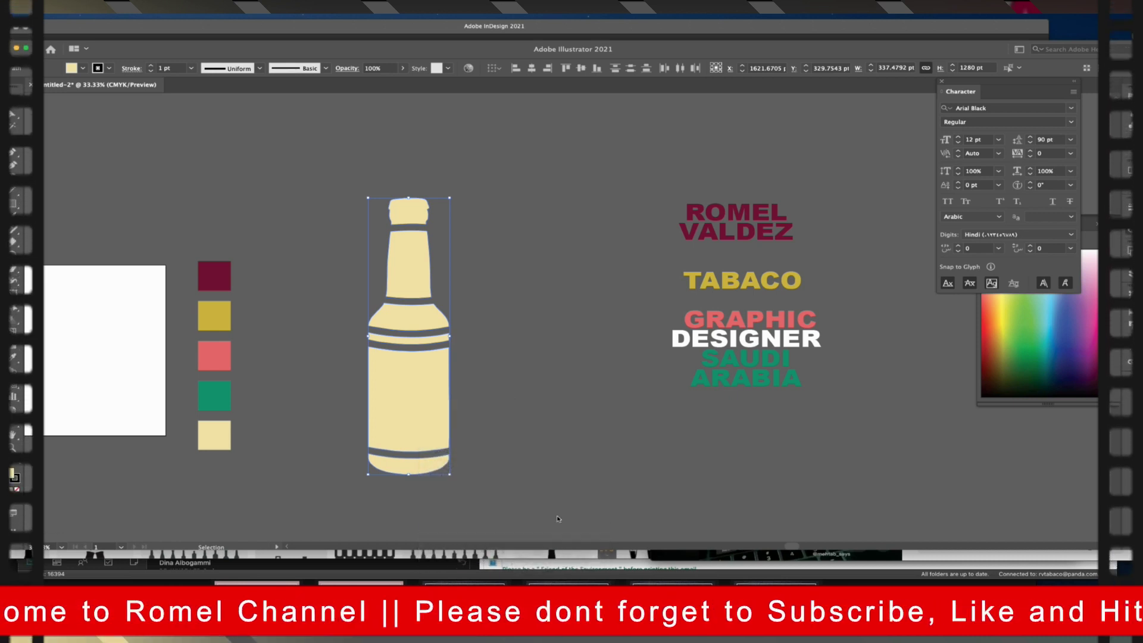
{"action": "left_click", "coordinate": [551, 262]}
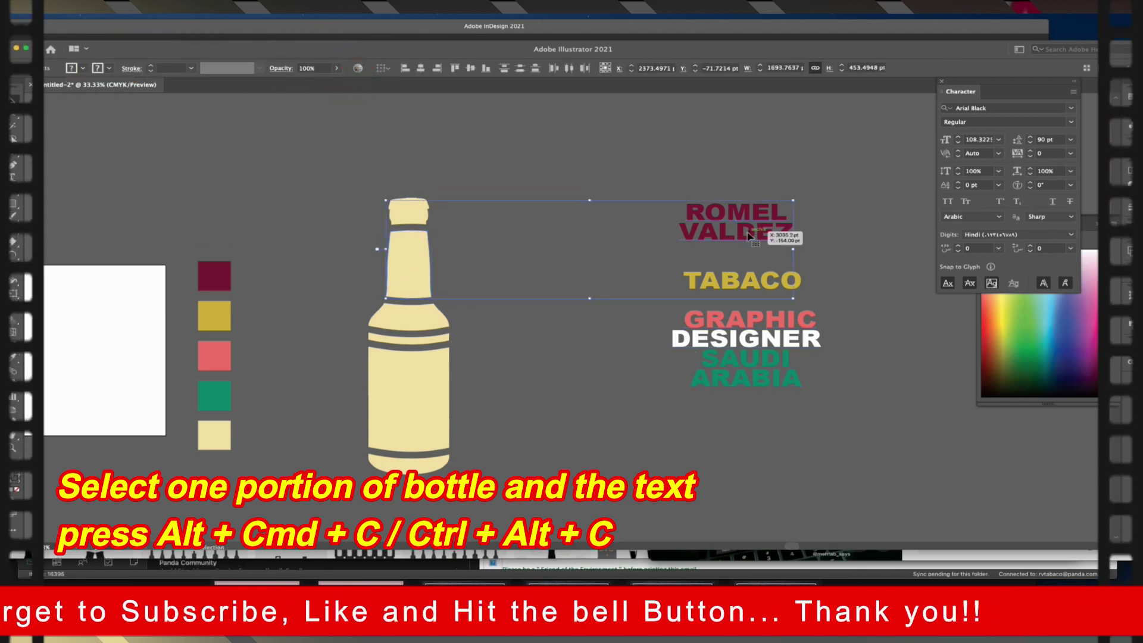
{"action": "key", "text": "ctrl+alt+c"}
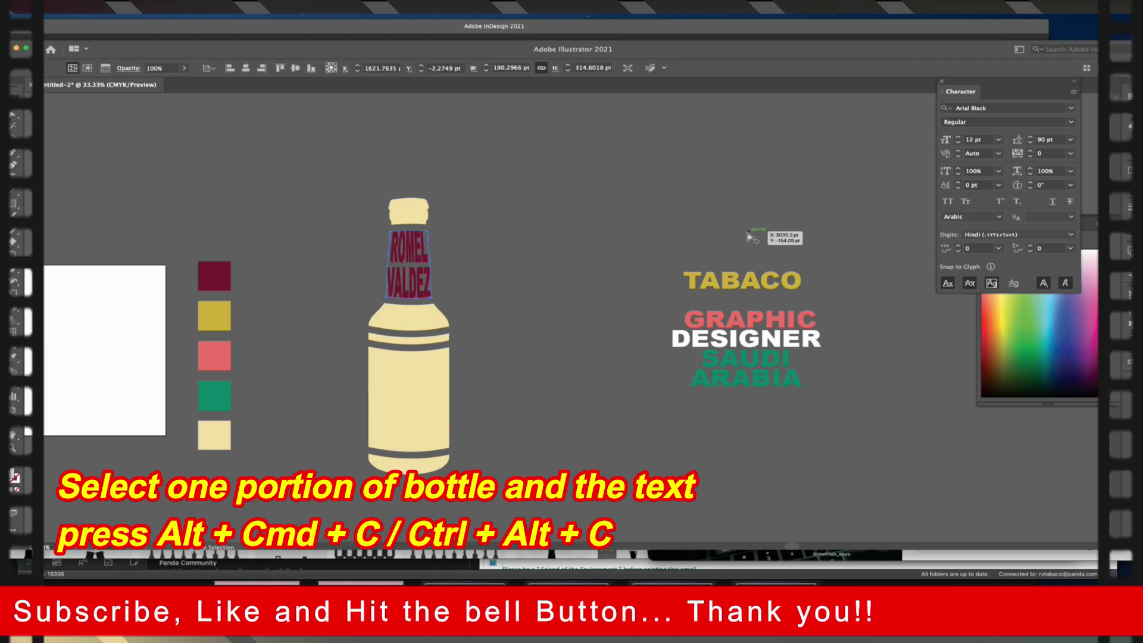
{"action": "left_click", "coordinate": [410, 322]}
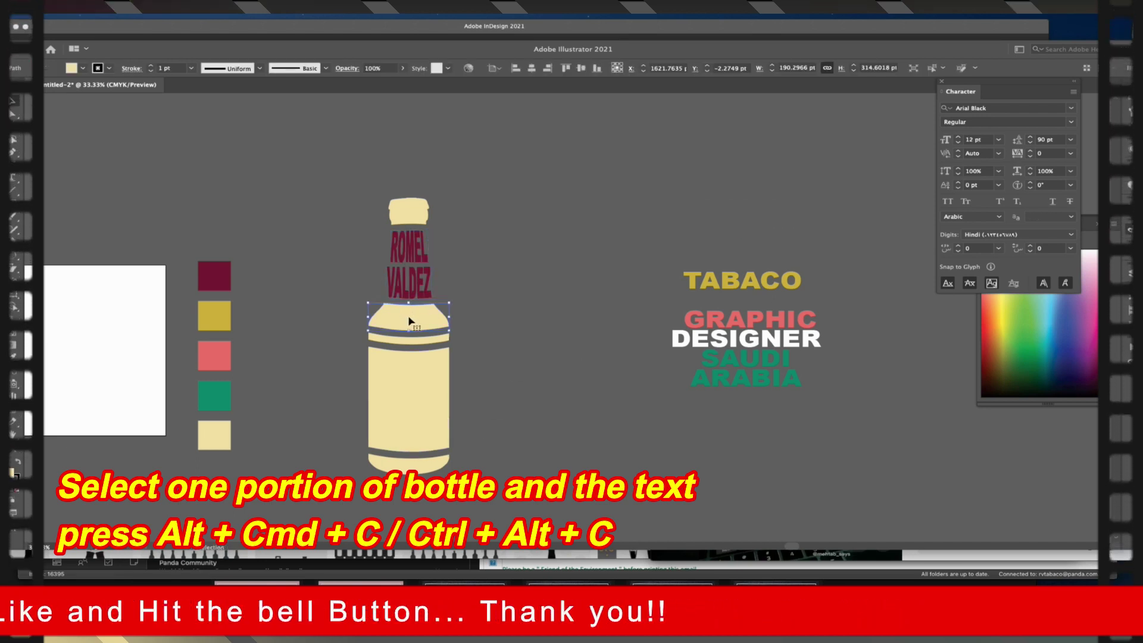
{"action": "left_click", "coordinate": [712, 290], "text": "shift"}
{"action": "key", "text": "ctrl+alt+c"}
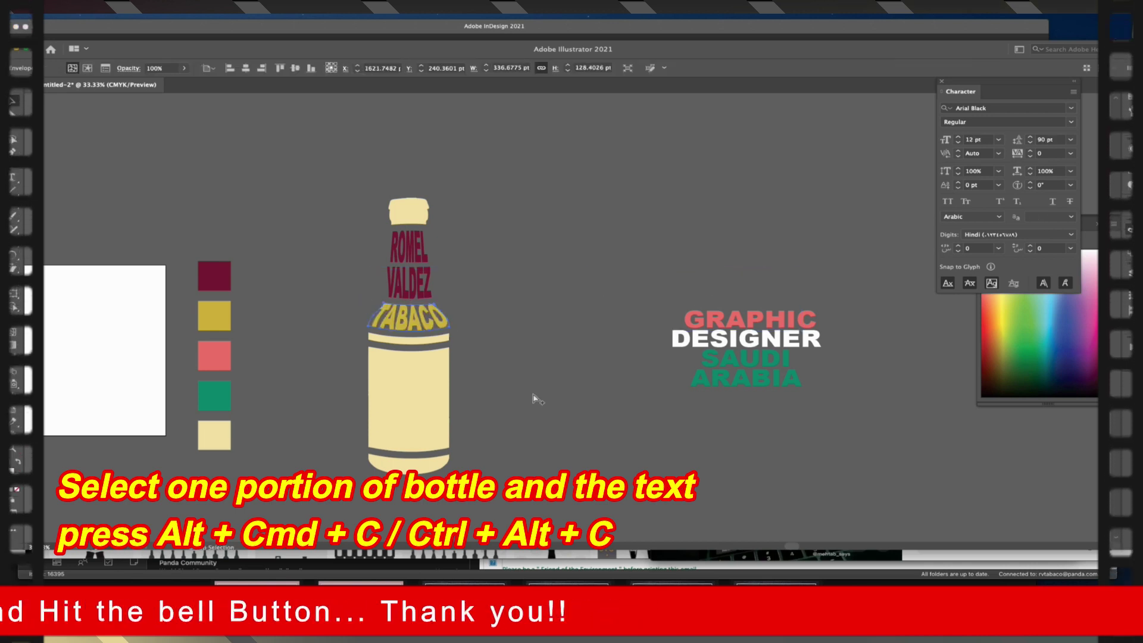
{"action": "left_click", "coordinate": [408, 381]}
{"action": "left_click", "coordinate": [744, 350], "text": "shift"}
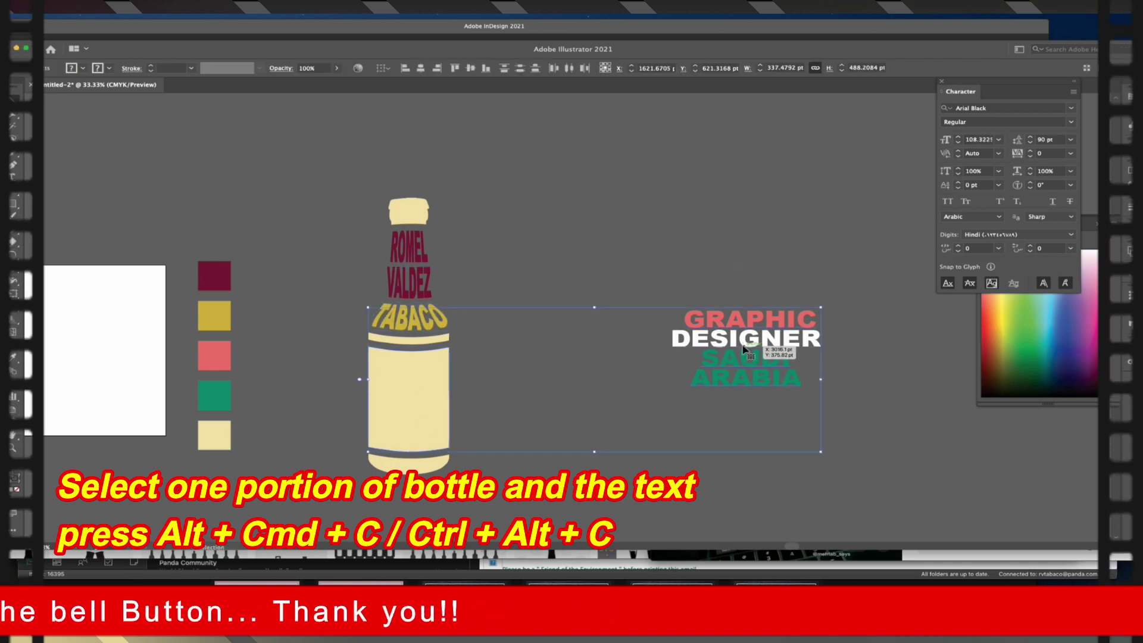
{"action": "key", "text": "ctrl+alt+c"}
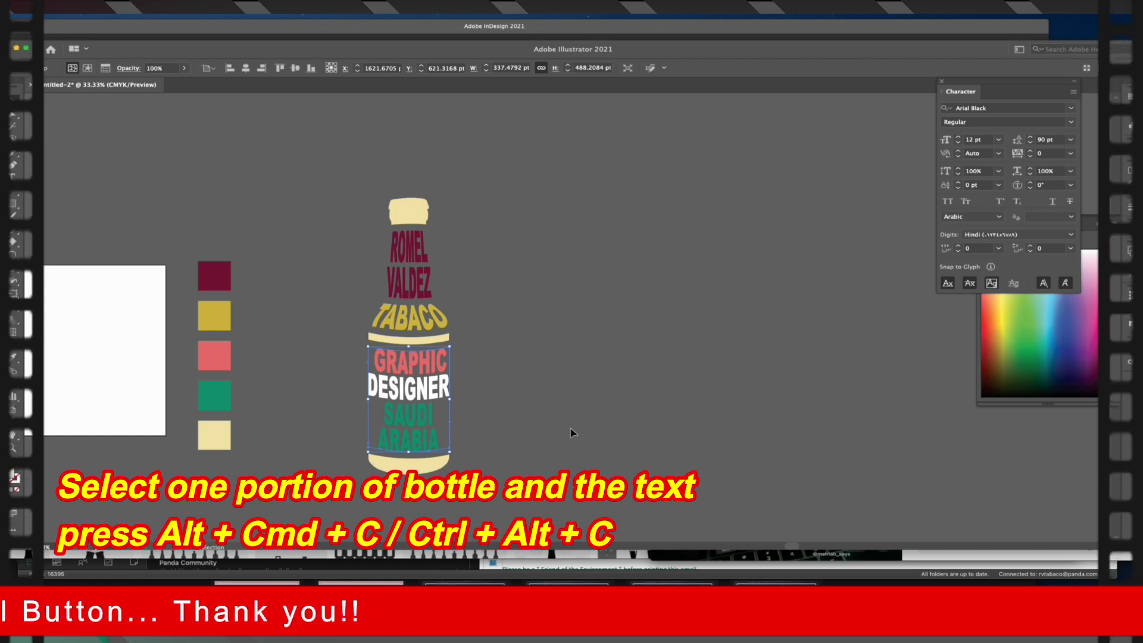
{"action": "left_click", "coordinate": [527, 390]}
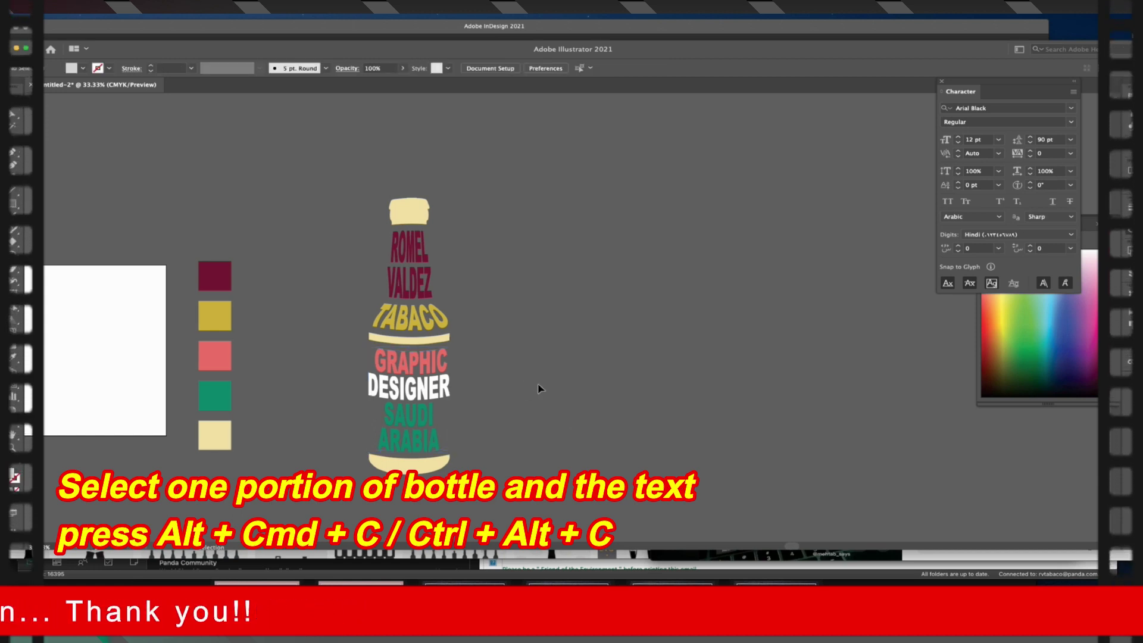
Undo the body text warp and select the word SAUDI for editing.
{"action": "key", "text": "t"}
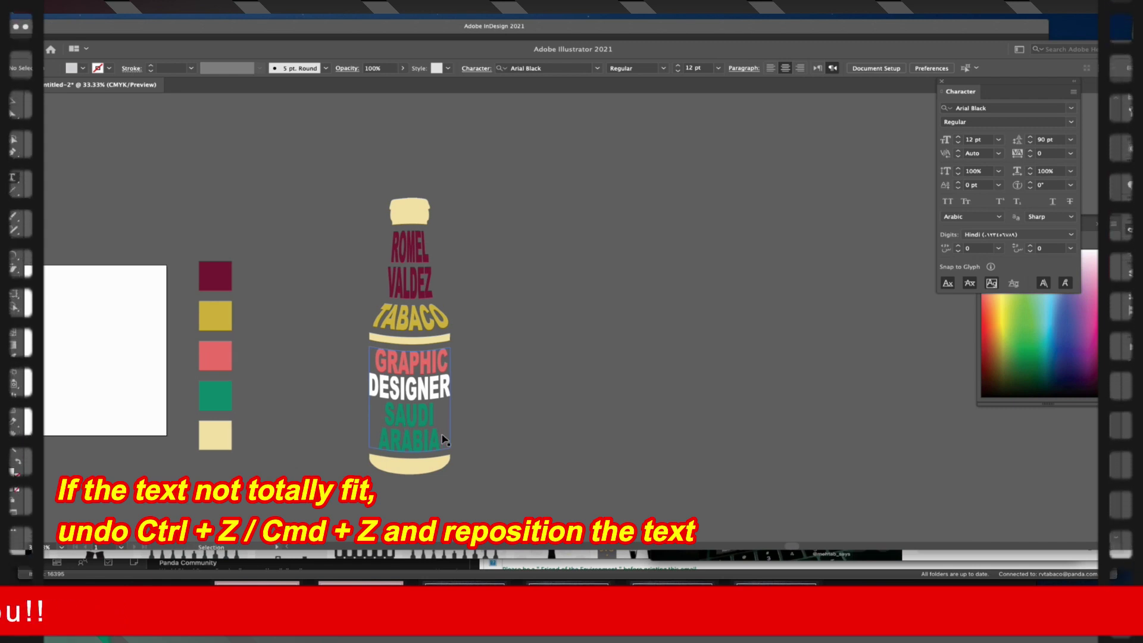
{"action": "key", "text": "ctrl+z"}
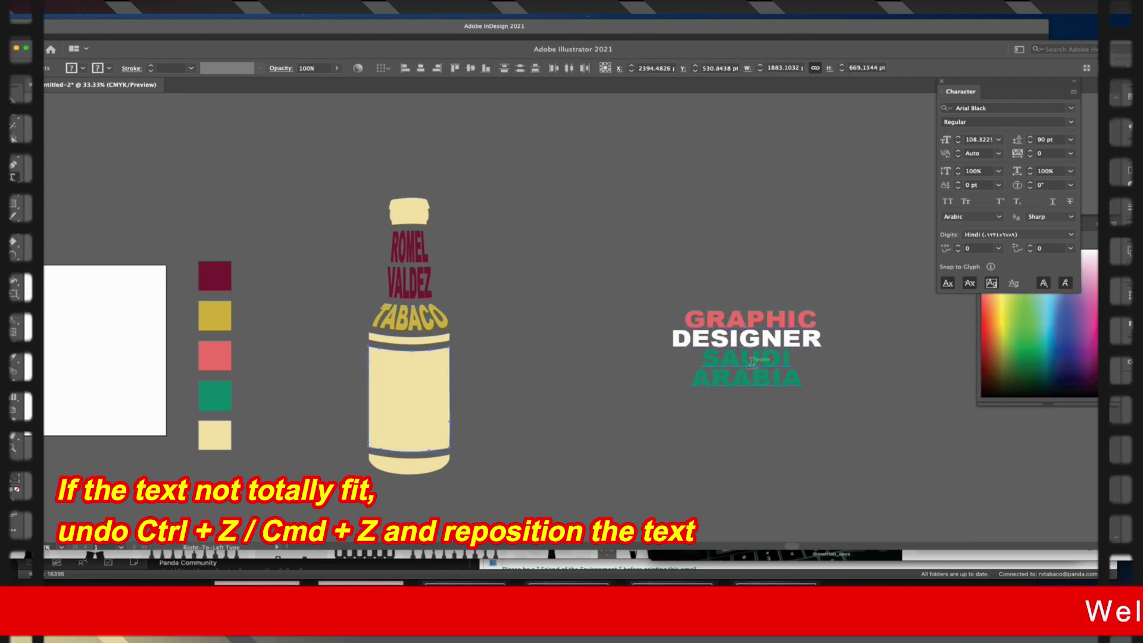
{"action": "double_click", "coordinate": [745, 359]}
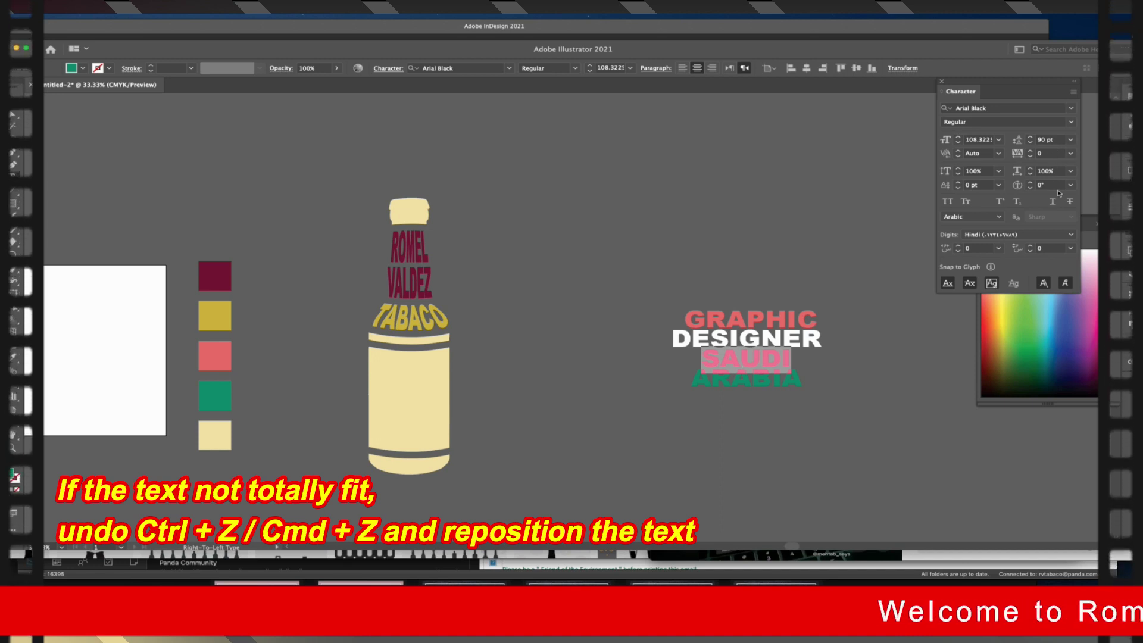
Set SAUDI's tracking to 200, after first trying 63.
{"action": "left_click", "coordinate": [1051, 154]}
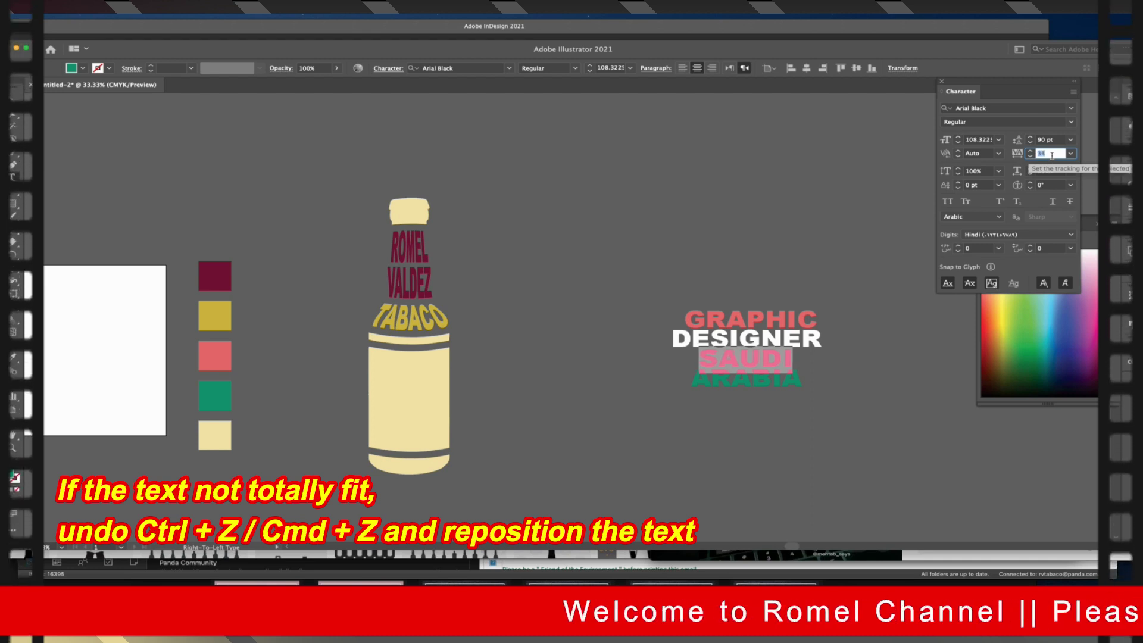
{"action": "type", "text": "63"}
{"action": "key", "text": "Return"}
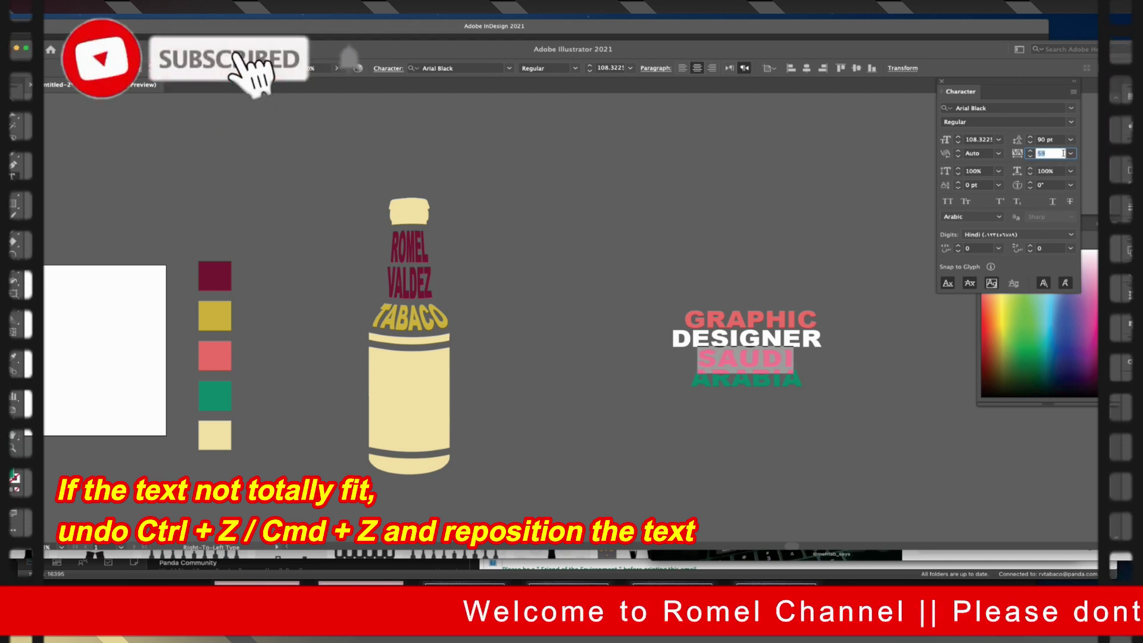
{"action": "type", "text": "200"}
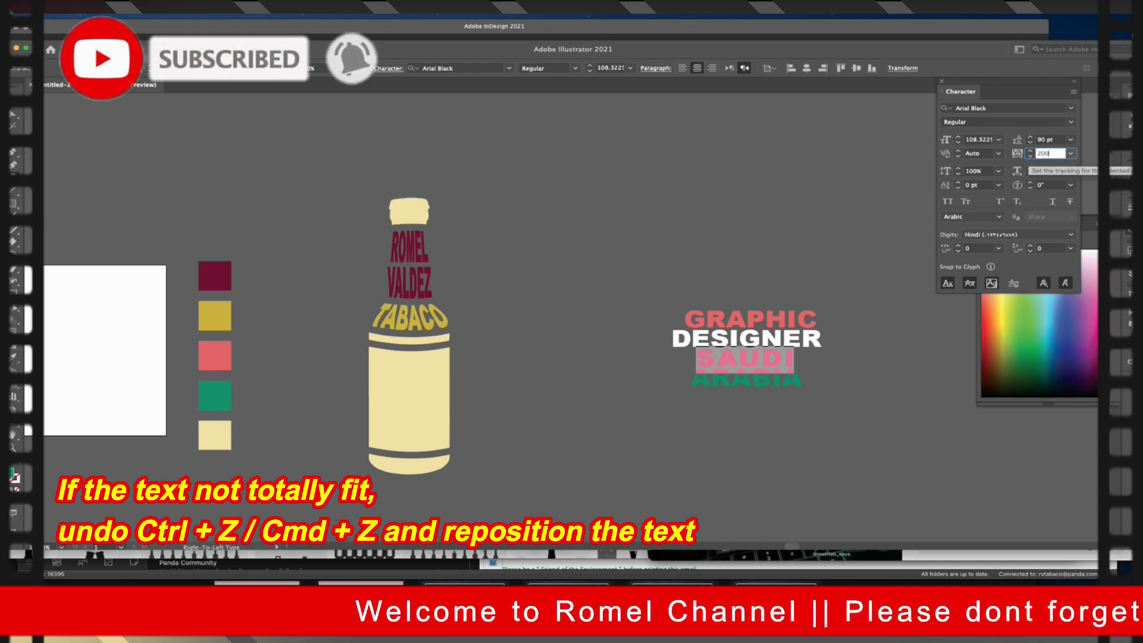
{"action": "key", "text": "Tab"}
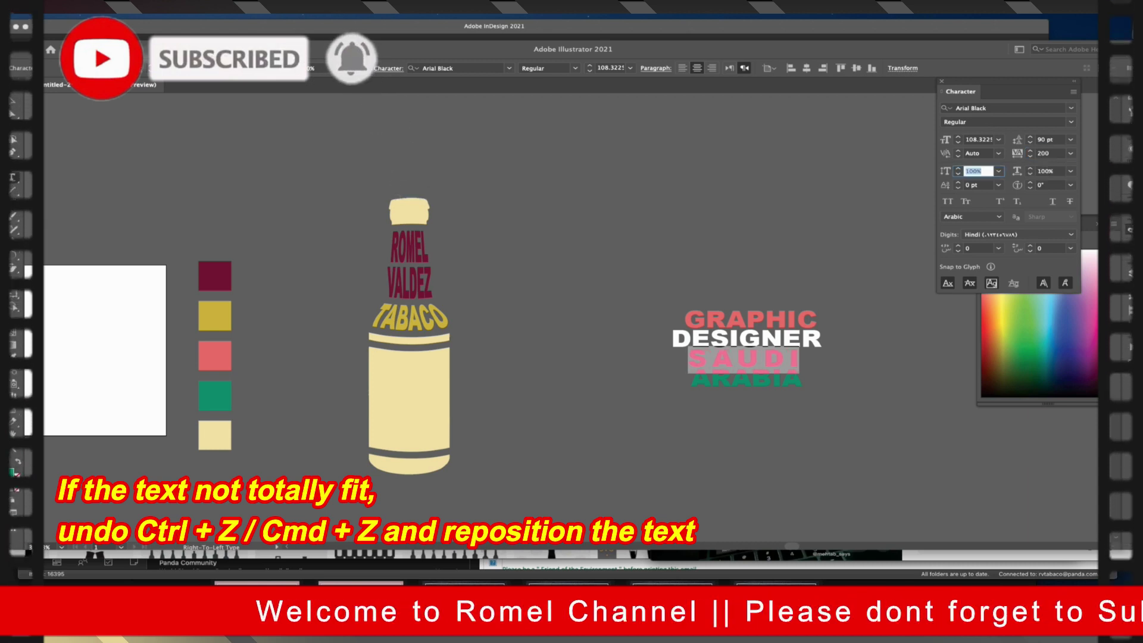
{"action": "left_click", "coordinate": [1061, 172]}
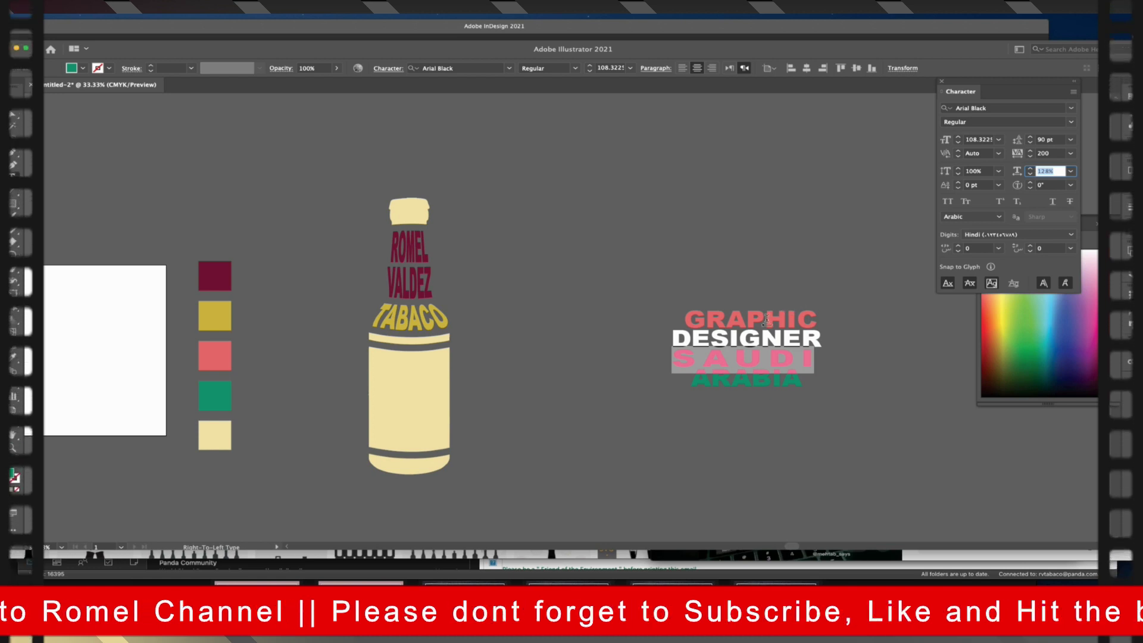
Widen GRAPHIC by stepping up its horizontal scale.
{"action": "left_click", "coordinate": [766, 319]}
{"action": "double_click", "coordinate": [767, 320]}
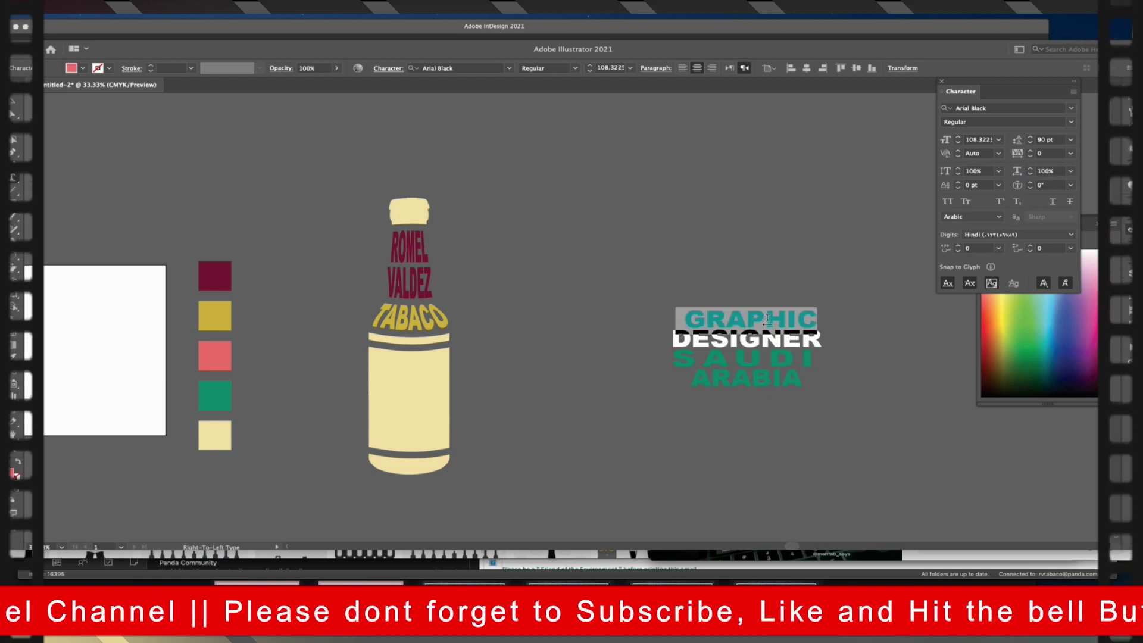
{"action": "left_click", "coordinate": [710, 320]}
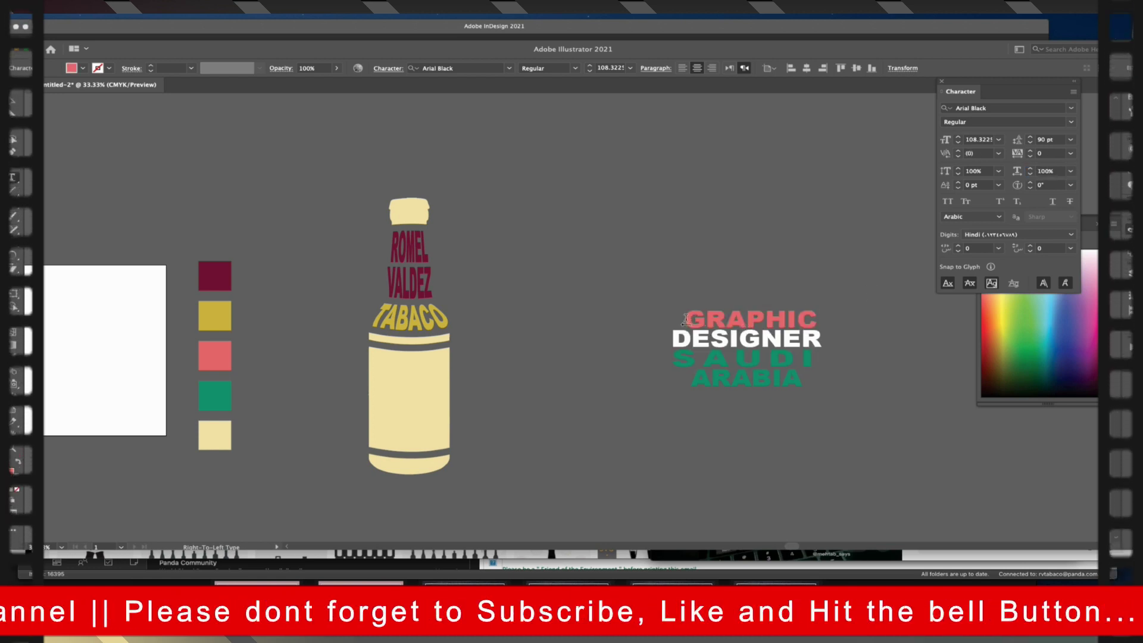
{"action": "double_click", "coordinate": [735, 318]}
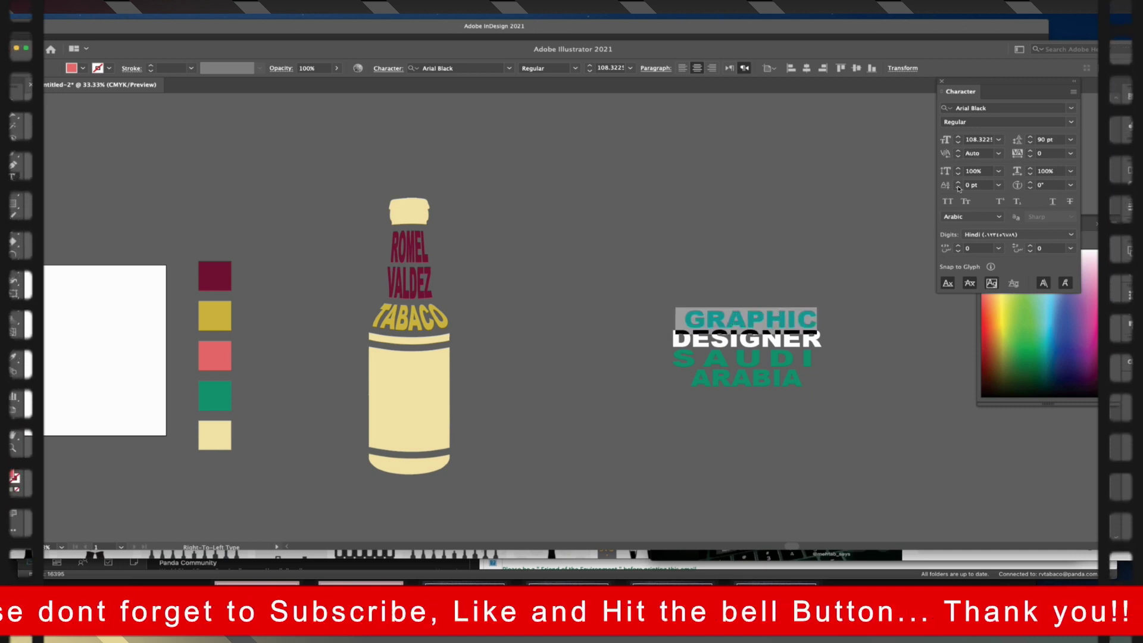
{"action": "left_click", "coordinate": [1059, 171]}
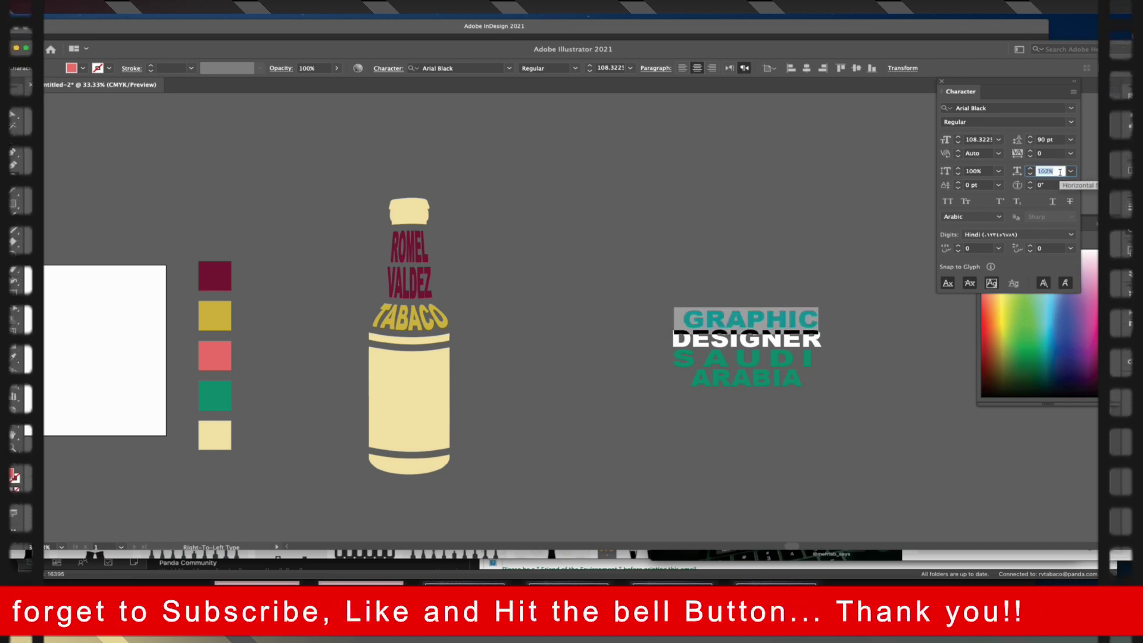
{"action": "key", "text": "Up"}
{"action": "key", "text": "Up"}
{"action": "key", "text": "Up"}
{"action": "key", "text": "Up"}
{"action": "key", "text": "Up"}
{"action": "key", "text": "Up"}
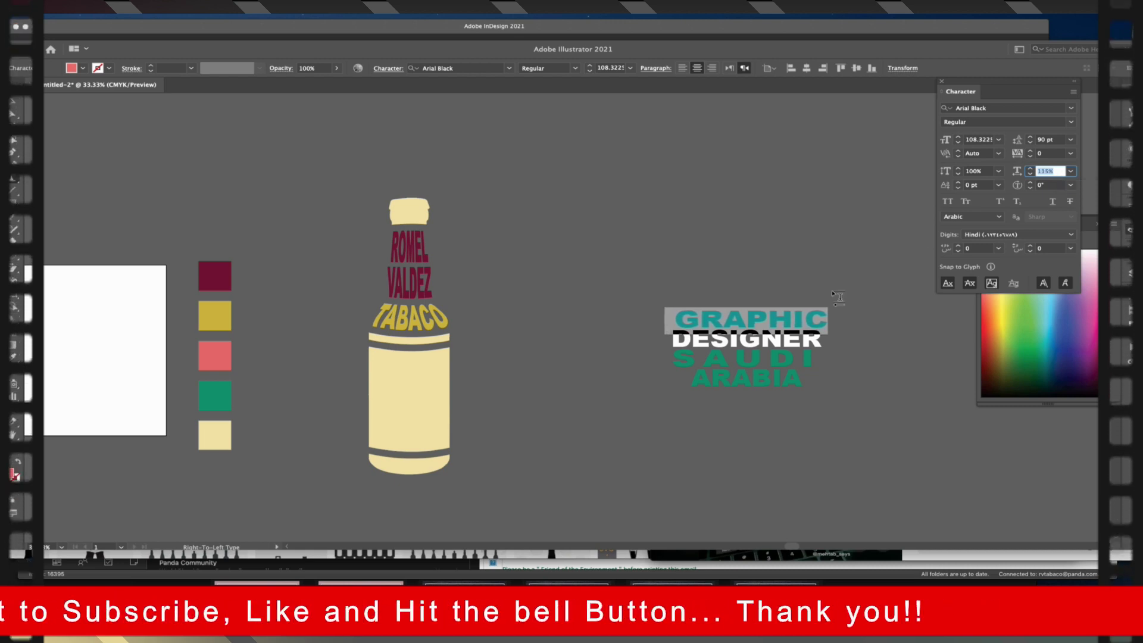
Delete the leading space before GRAPHIC.
{"action": "left_click", "coordinate": [676, 340]}
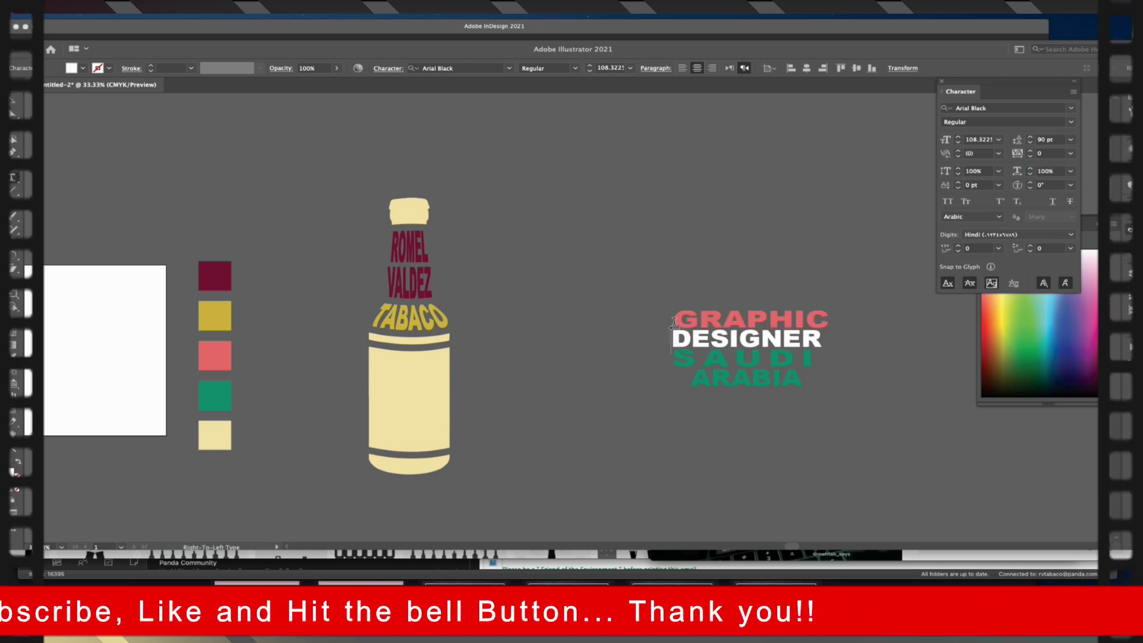
{"action": "double_click", "coordinate": [675, 322]}
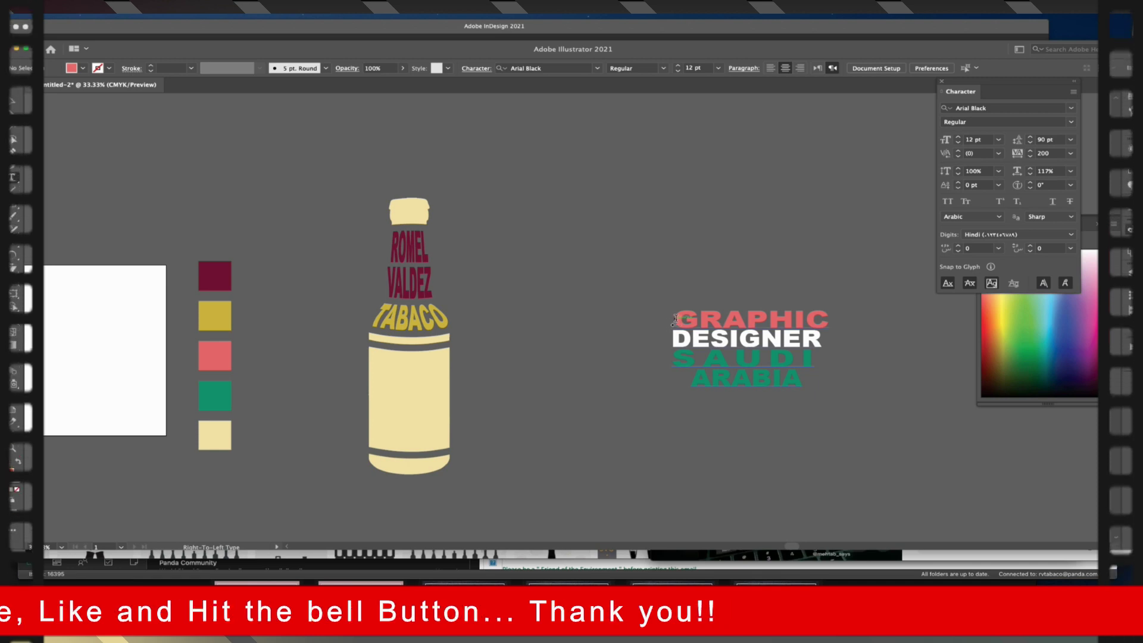
{"action": "left_click", "coordinate": [672, 318]}
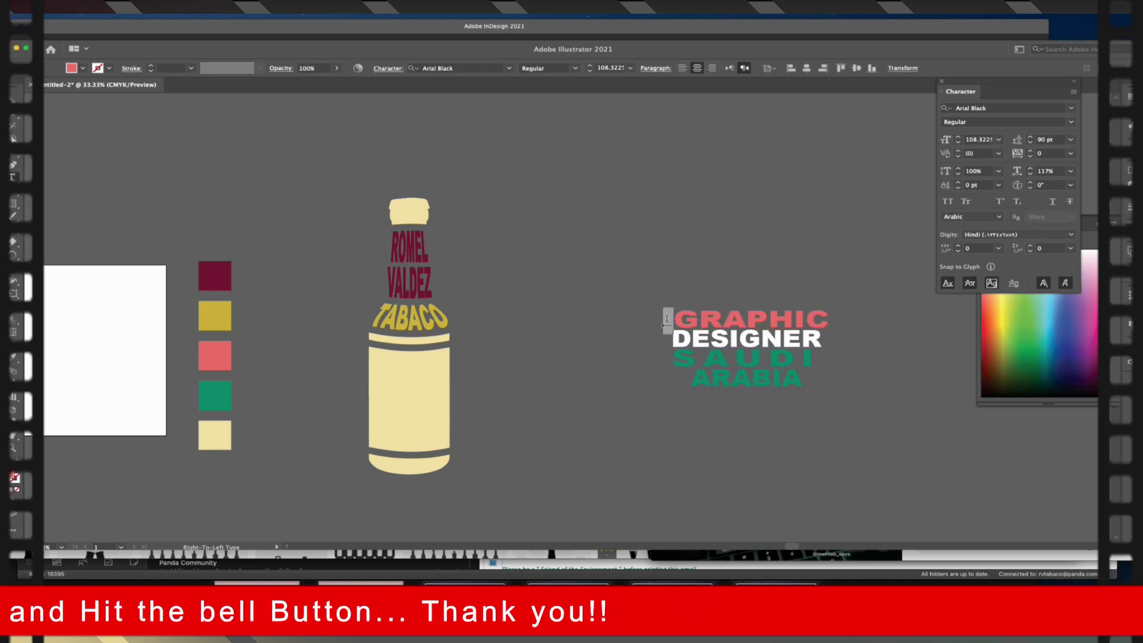
{"action": "key", "text": "BackSpace"}
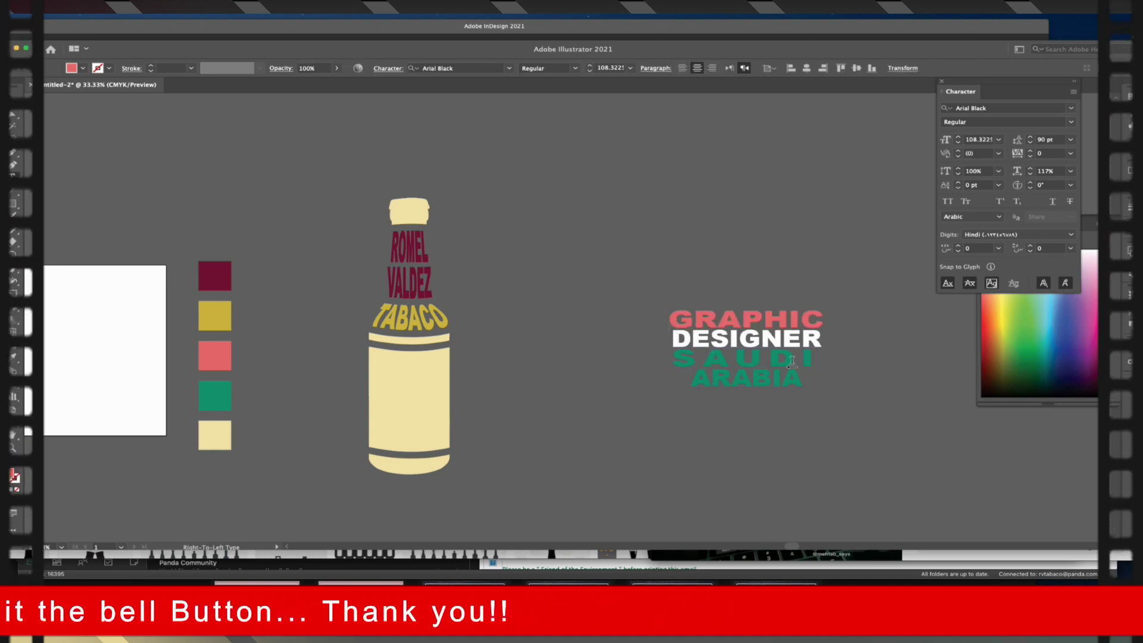
Set ARABIA's horizontal scale to 113%, then widen it to 131%.
{"action": "triple_click", "coordinate": [711, 357]}
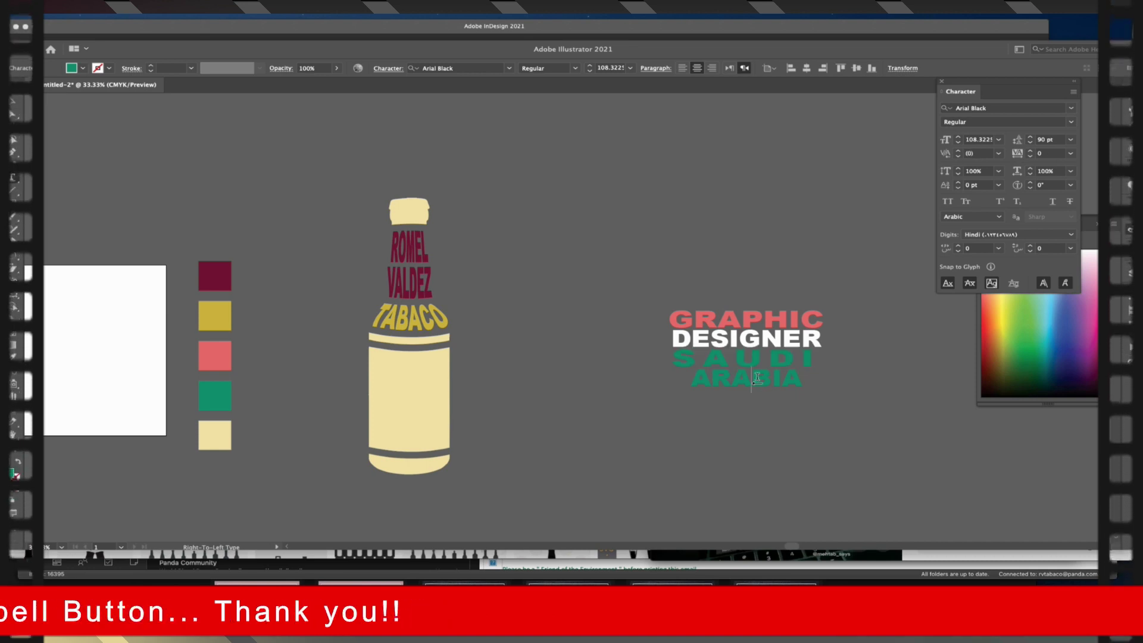
{"action": "triple_click", "coordinate": [756, 380]}
{"action": "left_click", "coordinate": [1056, 171]}
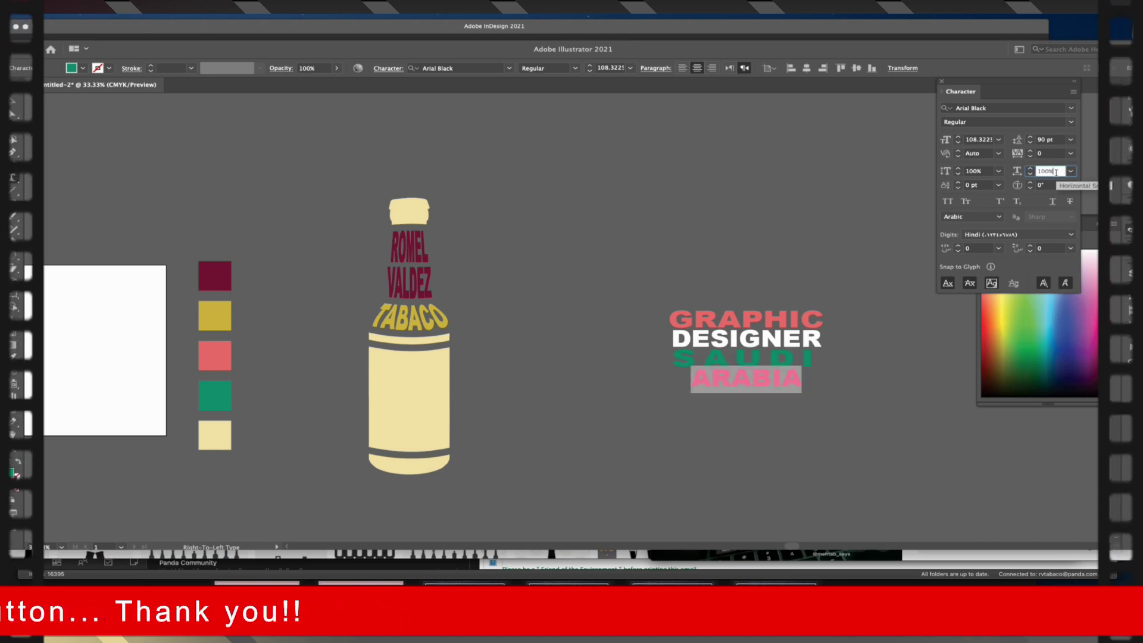
{"action": "type", "text": "113"}
{"action": "key", "text": "Return"}
{"action": "type", "text": "131"}
{"action": "key", "text": "Return"}
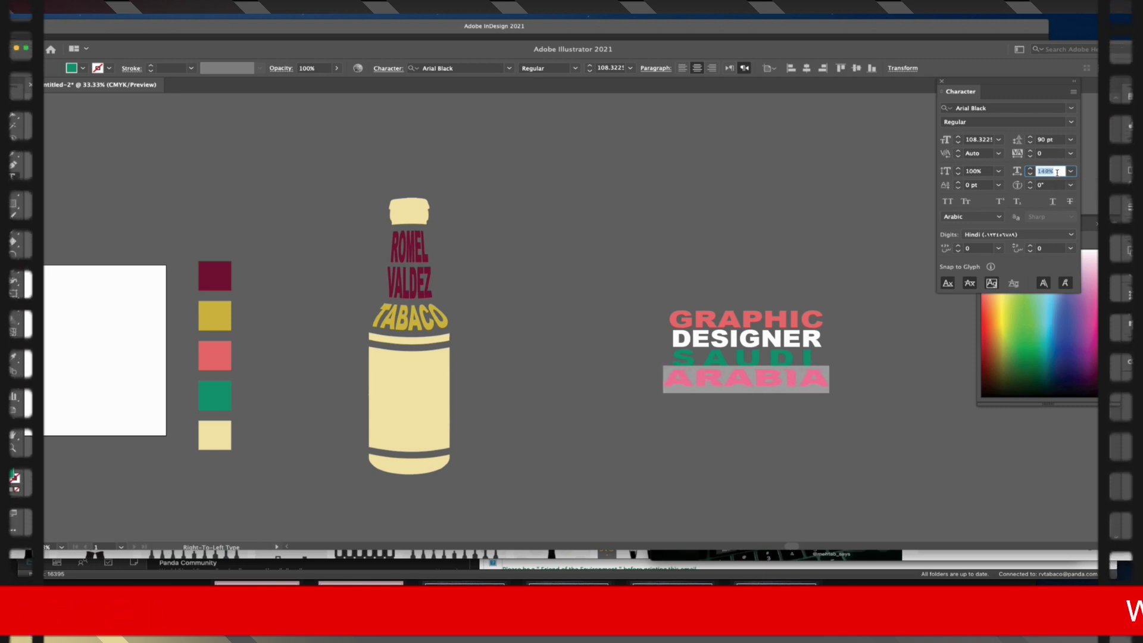
Nudge SAUDI's horizontal scale to 132% and compare SAUDI and ARABIA settings.
{"action": "triple_click", "coordinate": [770, 360]}
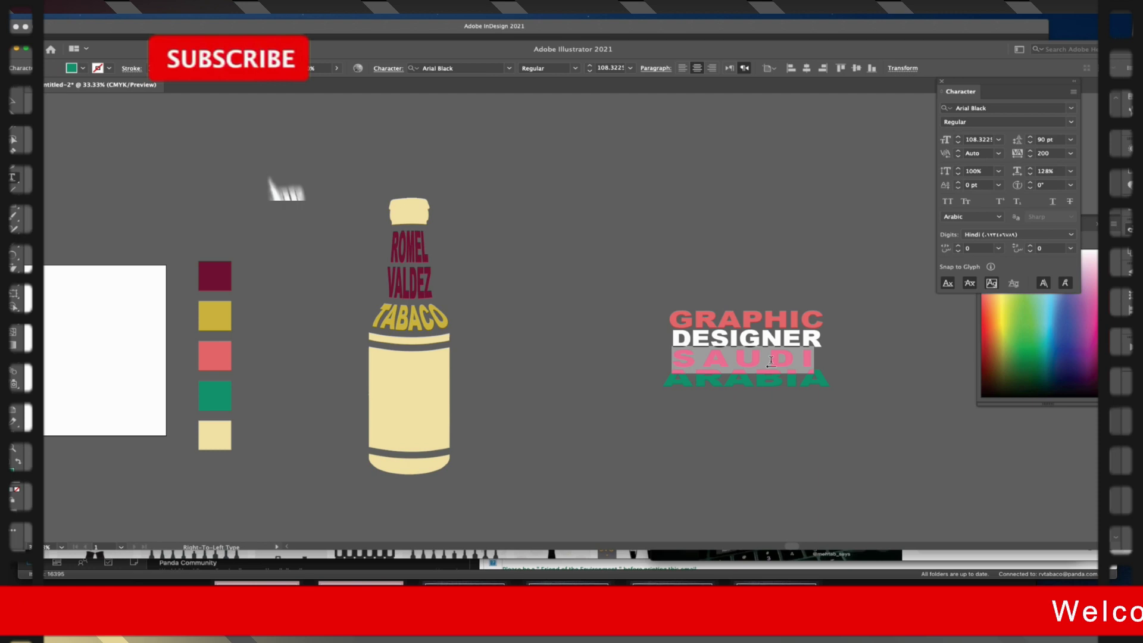
{"action": "left_click", "coordinate": [1060, 172]}
{"action": "key", "text": "Up"}
{"action": "key", "text": "Up"}
{"action": "key", "text": "Up"}
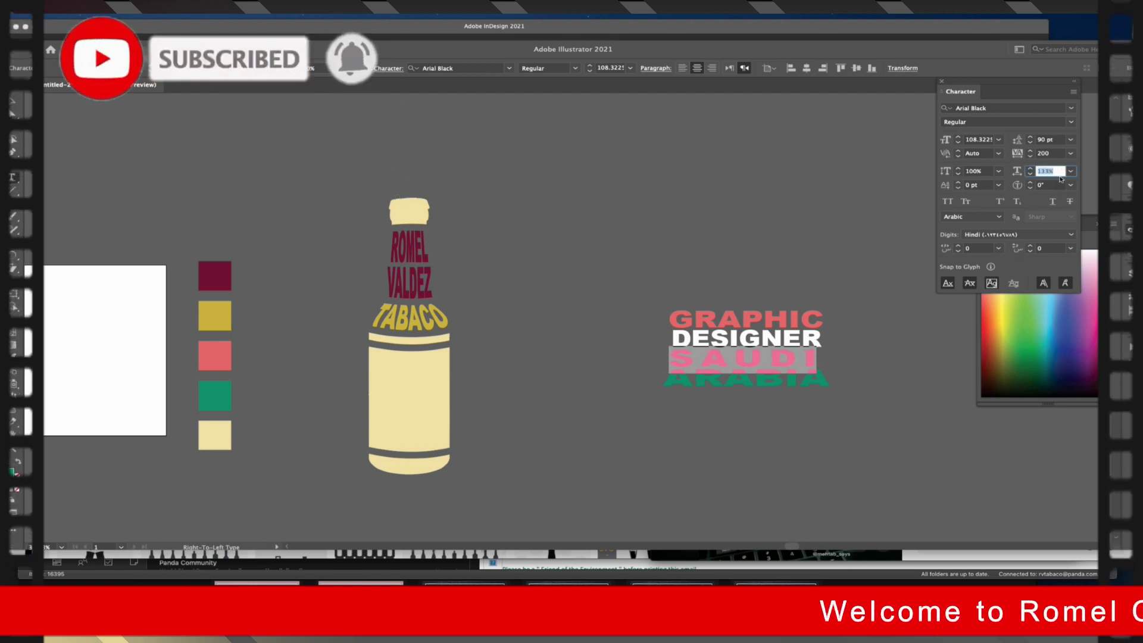
{"action": "left_click", "coordinate": [816, 361]}
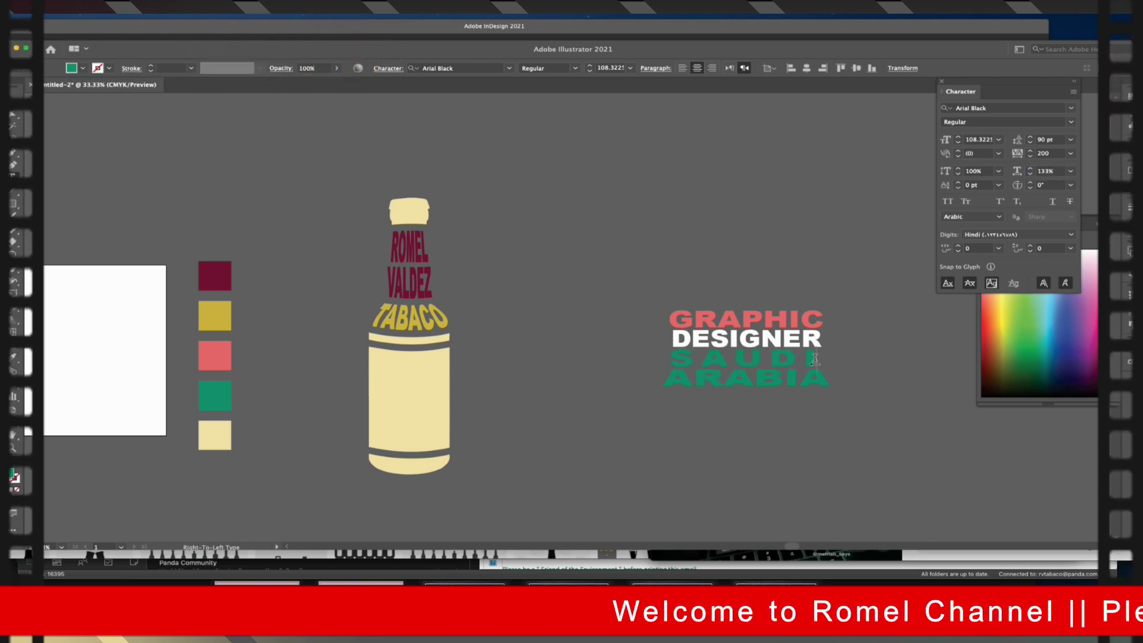
{"action": "double_click", "coordinate": [814, 358]}
{"action": "left_click", "coordinate": [817, 360]}
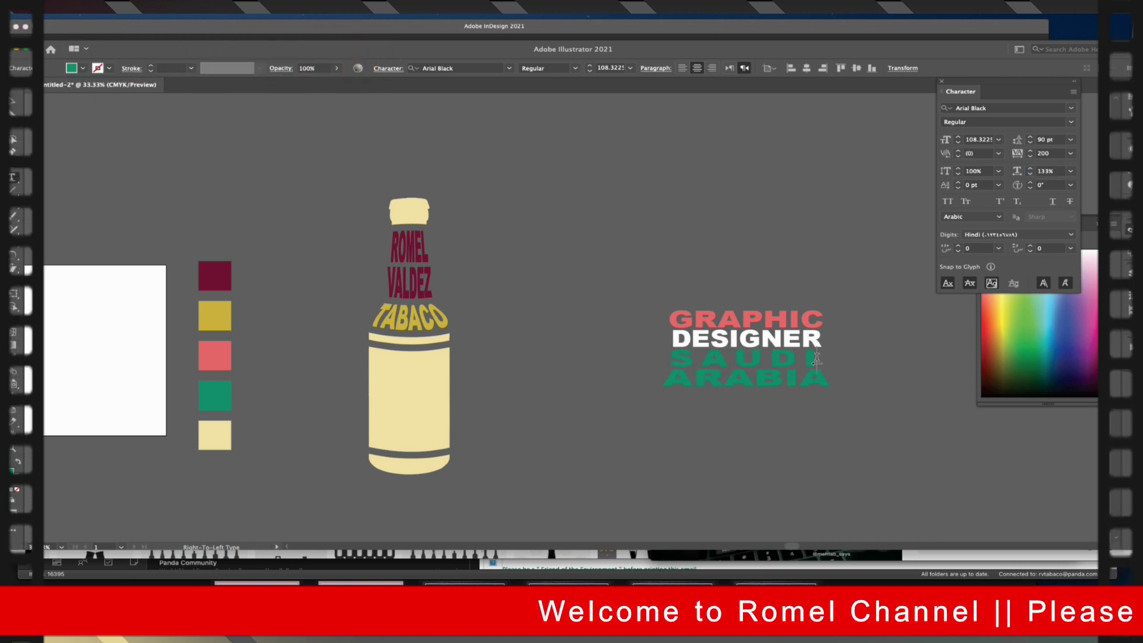
{"action": "double_click", "coordinate": [671, 378]}
{"action": "left_click", "coordinate": [669, 379]}
{"action": "double_click", "coordinate": [719, 379]}
{"action": "left_click", "coordinate": [1057, 174]}
{"action": "type", "text": "134"}
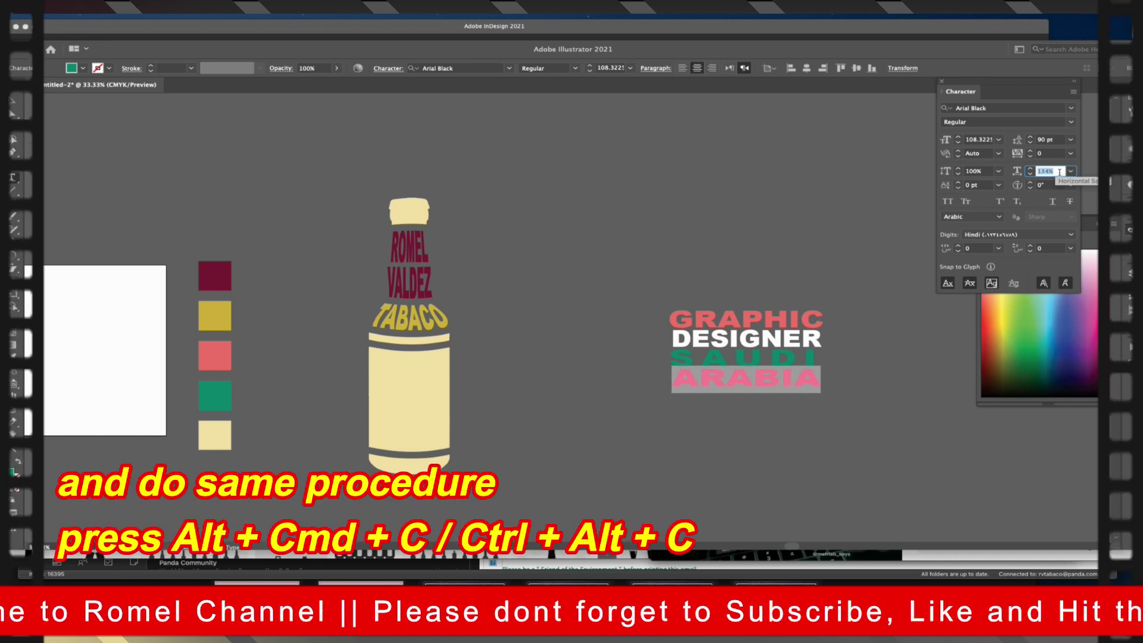
Envelope-warp the GRAPHIC DESIGNER SAUDI ARABIA block into the lower bottle body shape.
{"action": "left_click", "coordinate": [793, 339]}
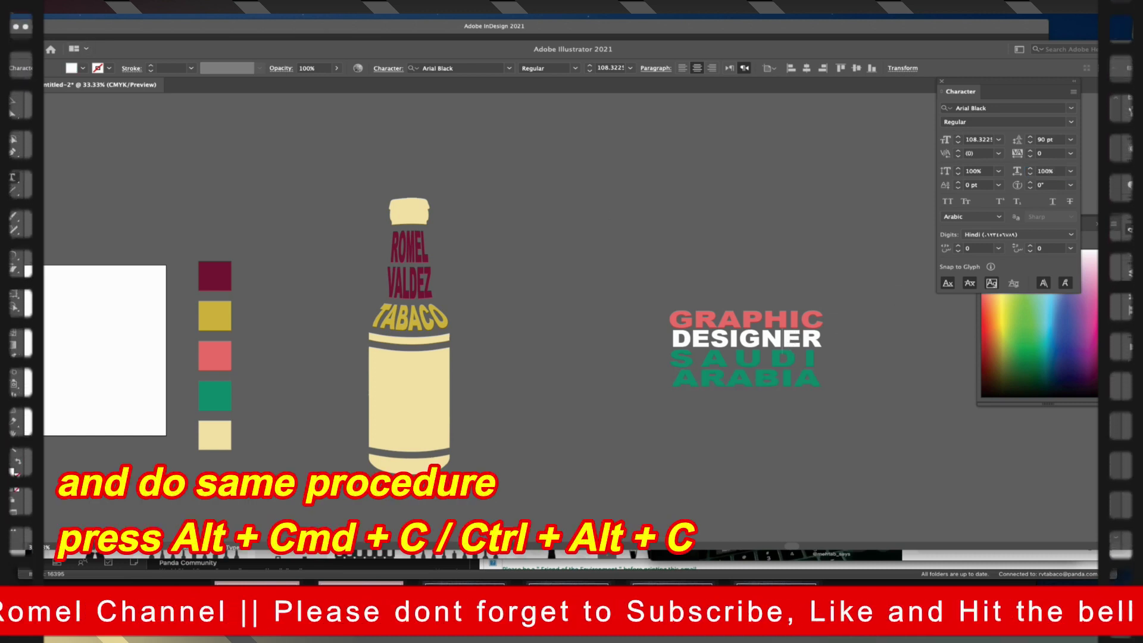
{"action": "key", "text": "Escape"}
{"action": "left_click", "coordinate": [425, 400], "text": "shift"}
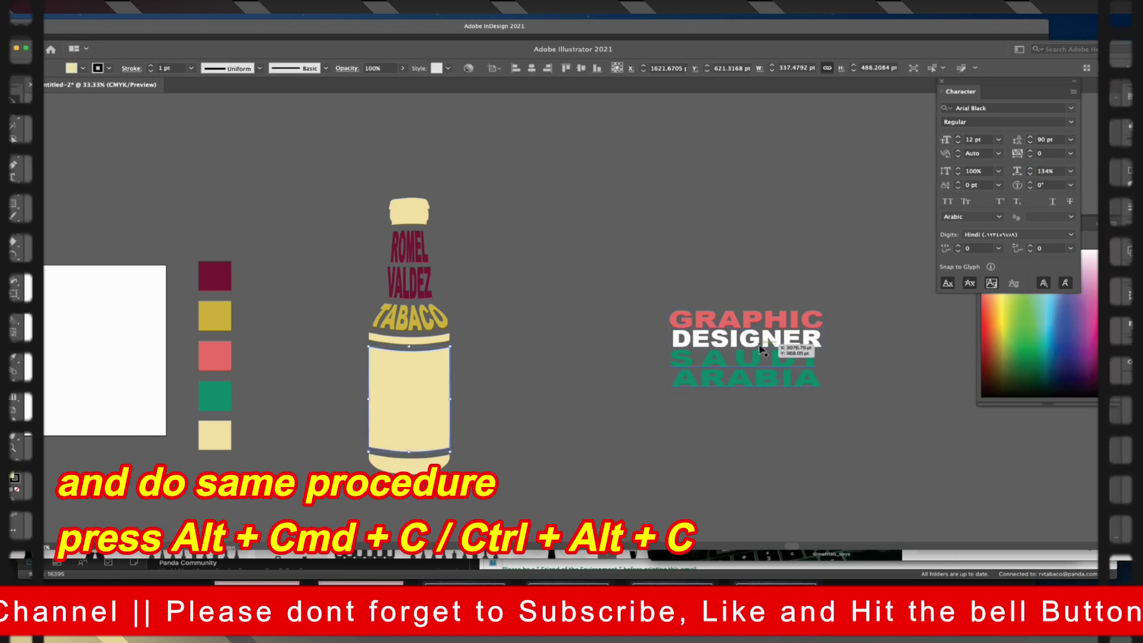
{"action": "key", "text": "alt+super+c"}
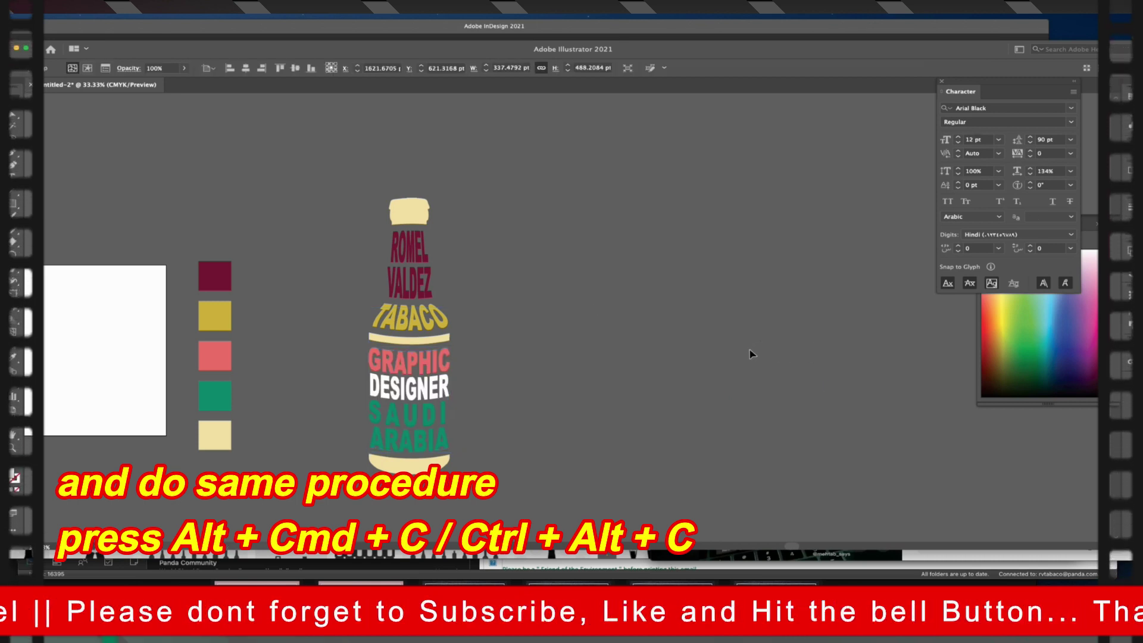
{"action": "left_click", "coordinate": [751, 354]}
Move the finished bottle artwork further right on the canvas.
{"action": "left_click", "coordinate": [509, 444]}
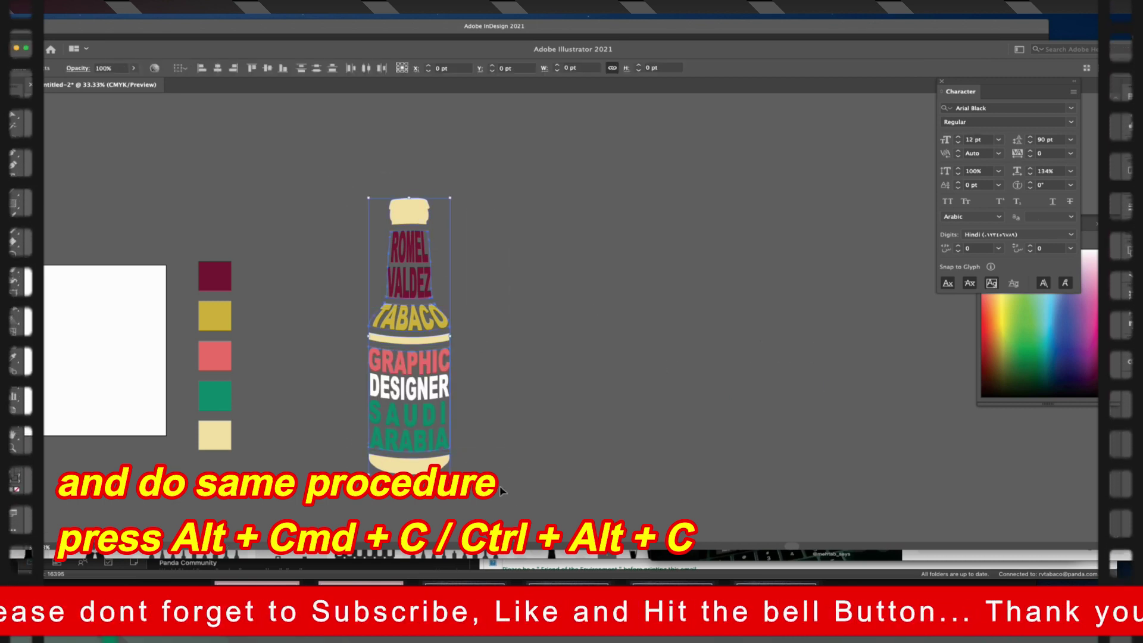
{"action": "left_click_drag", "start_coordinate": [435, 454], "coordinate": [662, 434]}
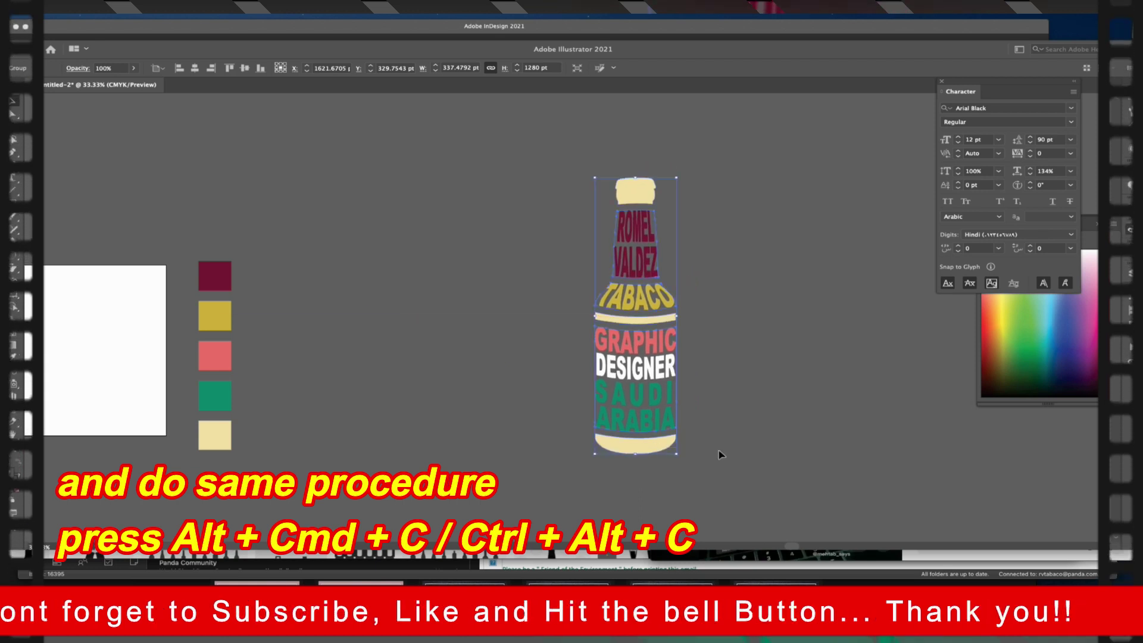
{"action": "left_click", "coordinate": [784, 426]}
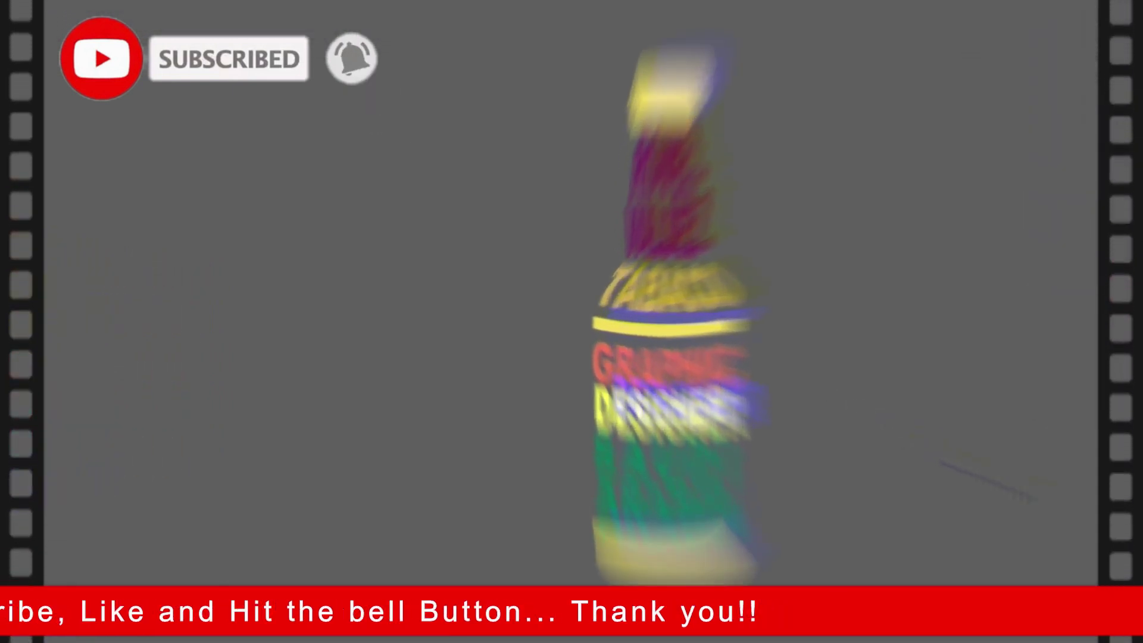
{"action": "scroll", "coordinate": [797, 390], "scroll_direction": "up", "scroll_amount": 3}
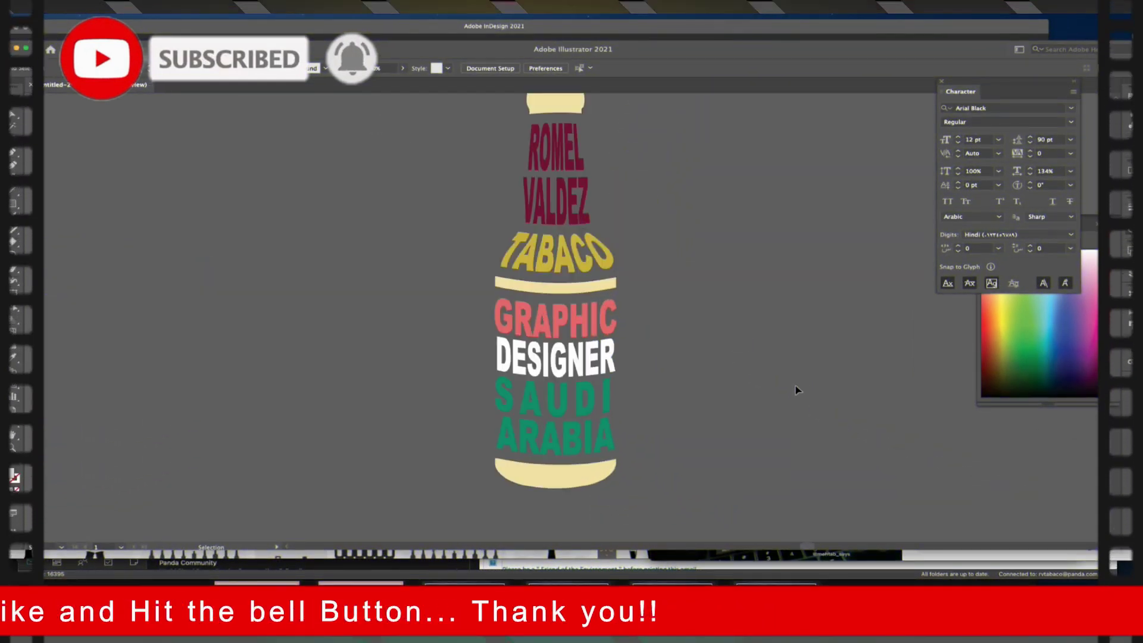
{"action": "scroll", "coordinate": [792, 357], "scroll_direction": "down", "scroll_amount": 3}
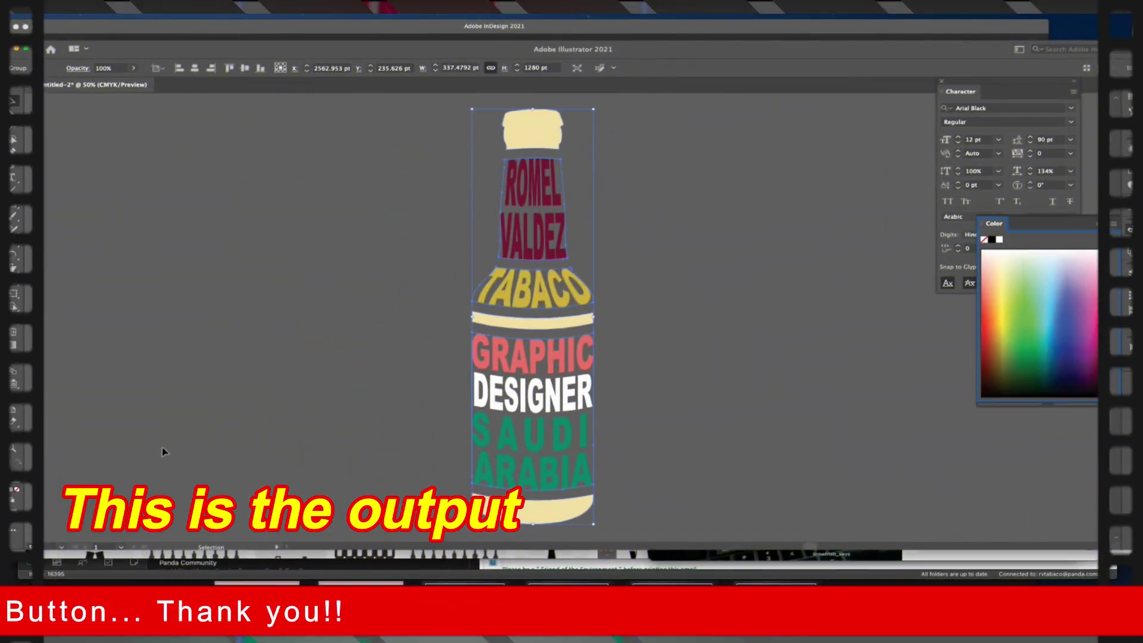
{"action": "left_click", "coordinate": [569, 321]}
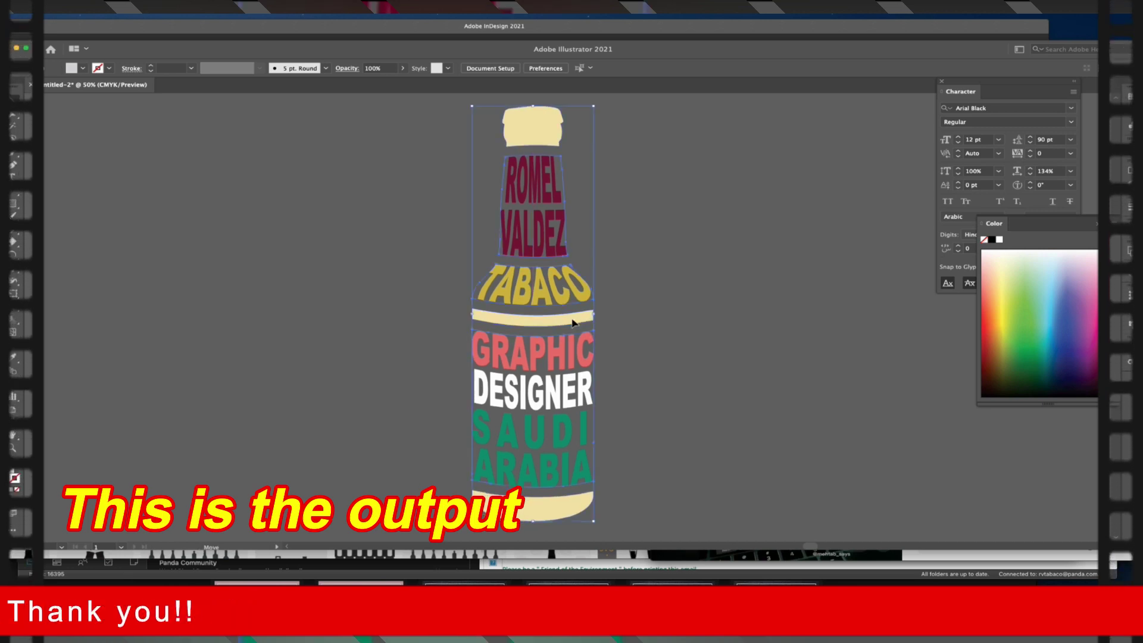
{"action": "left_click", "coordinate": [682, 335]}
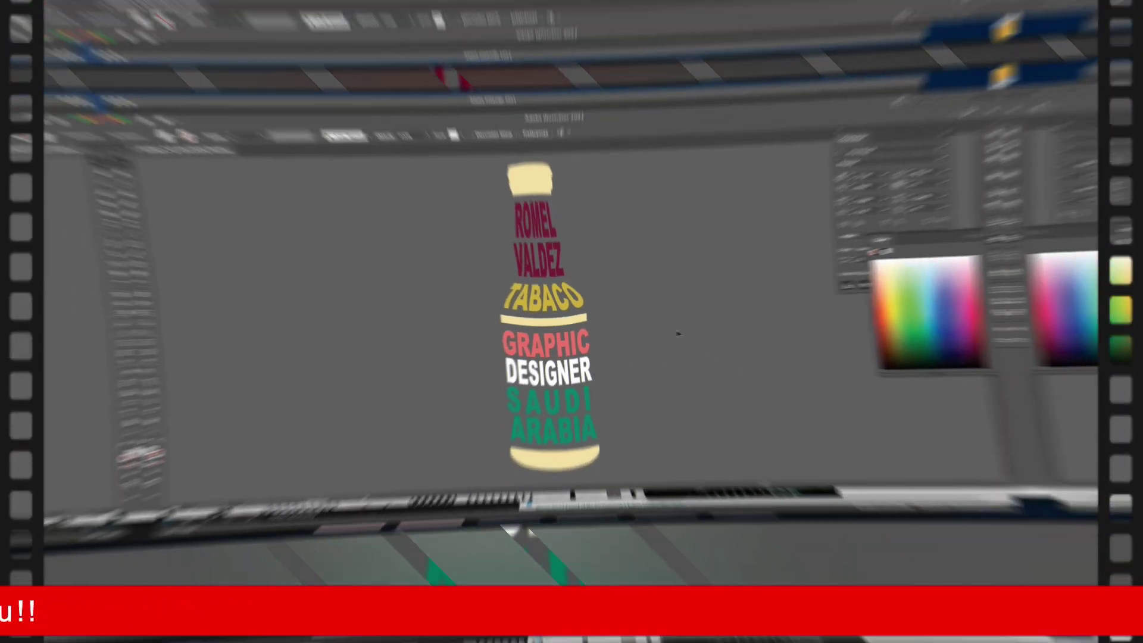